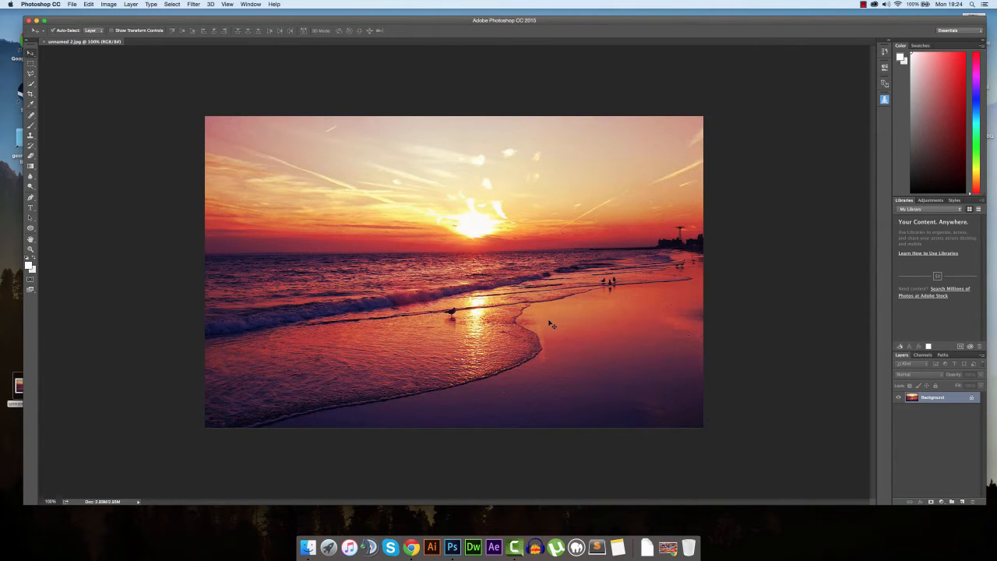
Open the Image Size settings and examine the width, height and resolution values
{"action": "key", "text": "super+alt+i"}
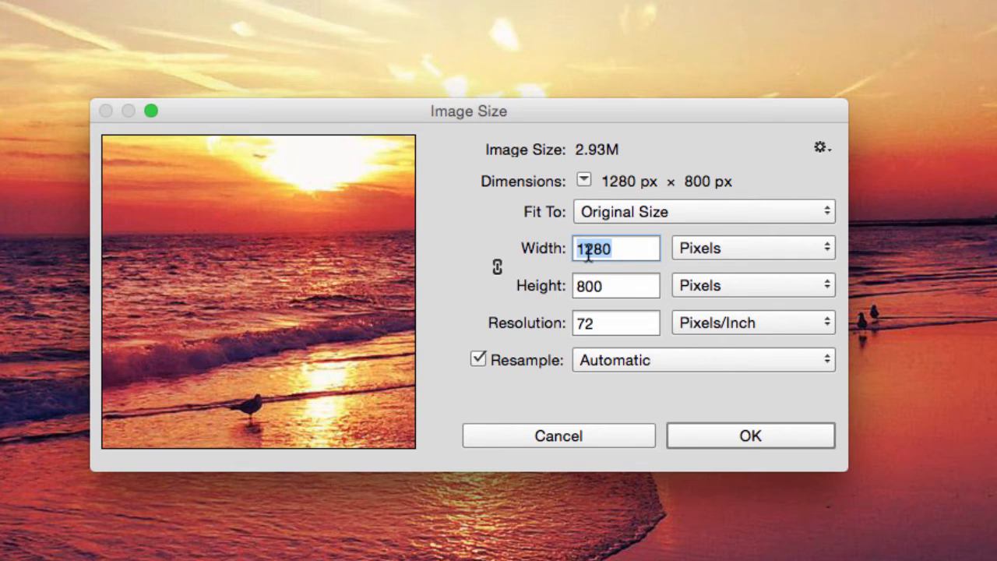
{"action": "double_click", "coordinate": [609, 280]}
{"action": "double_click", "coordinate": [615, 253]}
{"action": "key", "text": "Tab"}
{"action": "key", "text": "Tab"}
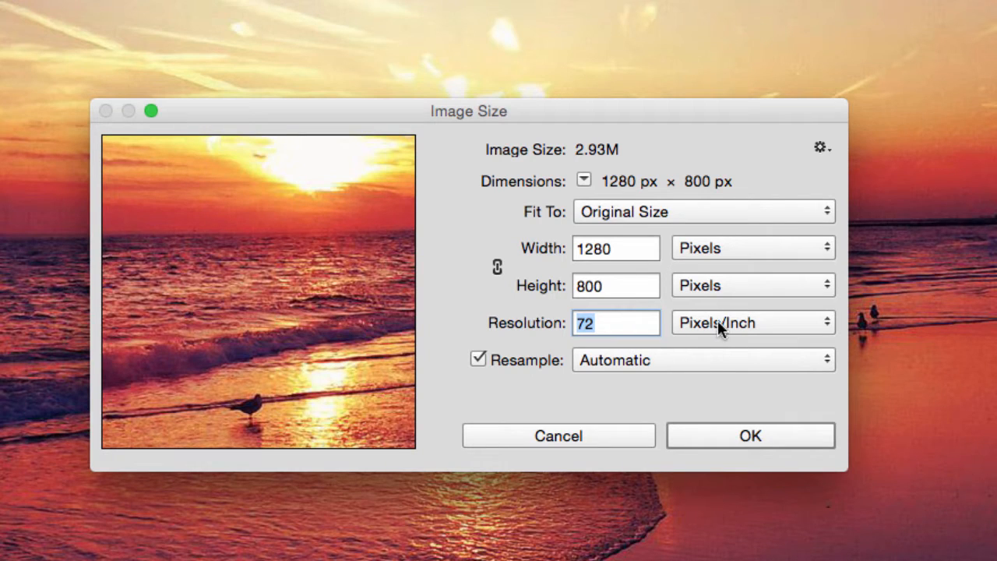
{"action": "left_click", "coordinate": [608, 289]}
{"action": "double_click", "coordinate": [608, 289]}
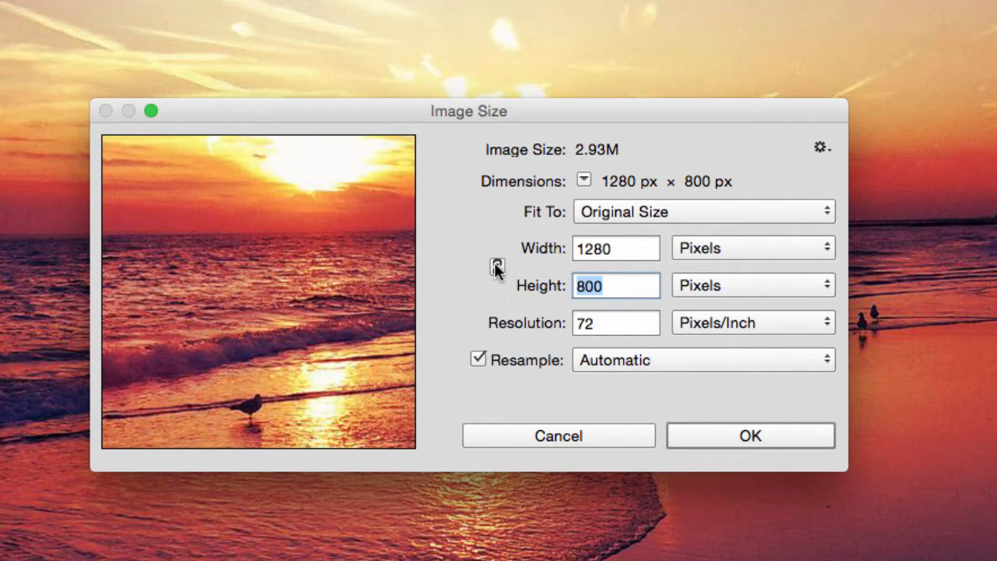
Try an image width of 500 pixels with unconstrained proportions, inspect the preview and undo the width change
{"action": "double_click", "coordinate": [580, 249]}
{"action": "left_click", "coordinate": [582, 249]}
{"action": "double_click", "coordinate": [615, 255]}
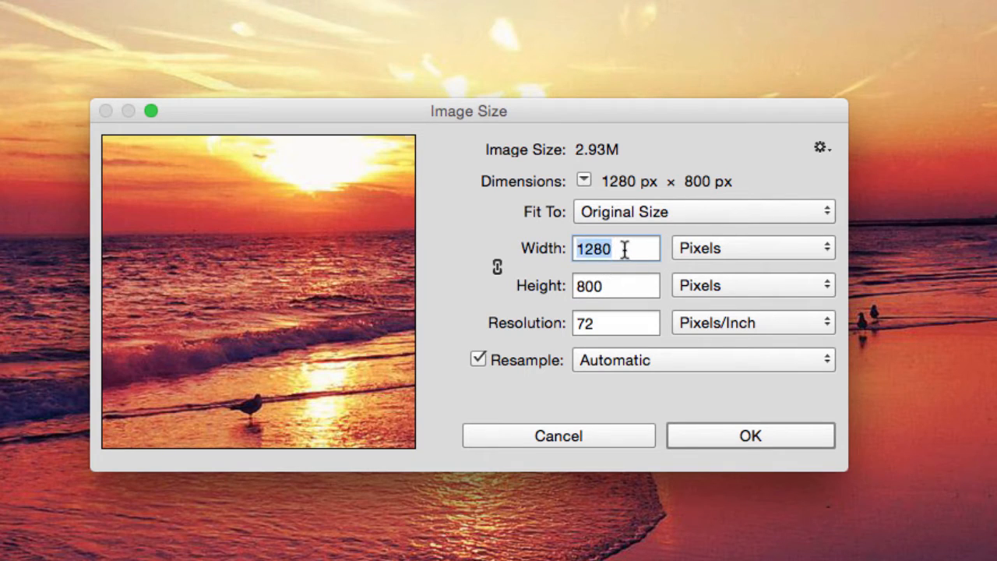
{"action": "type", "text": "500"}
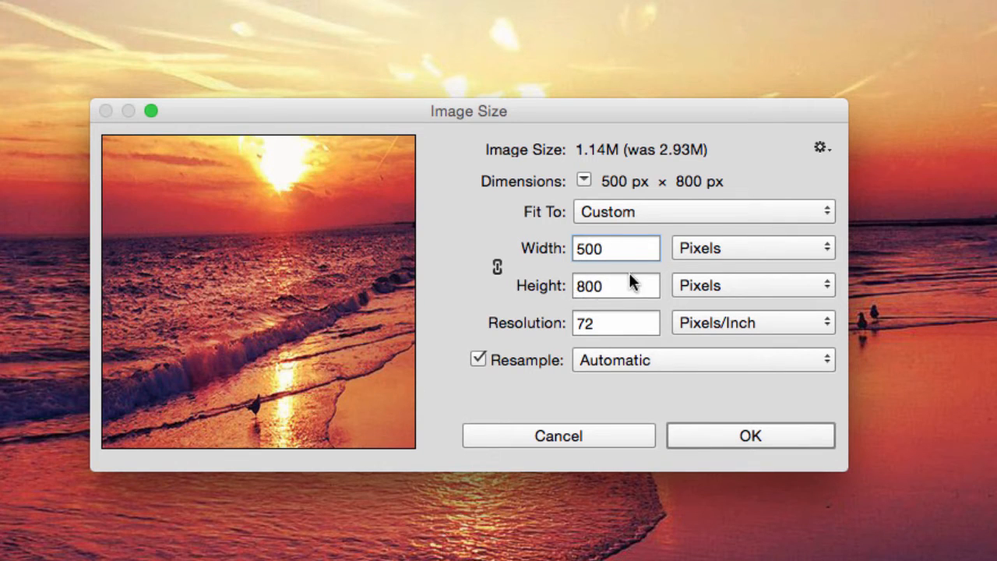
{"action": "mouse_move", "coordinate": [225, 252]}
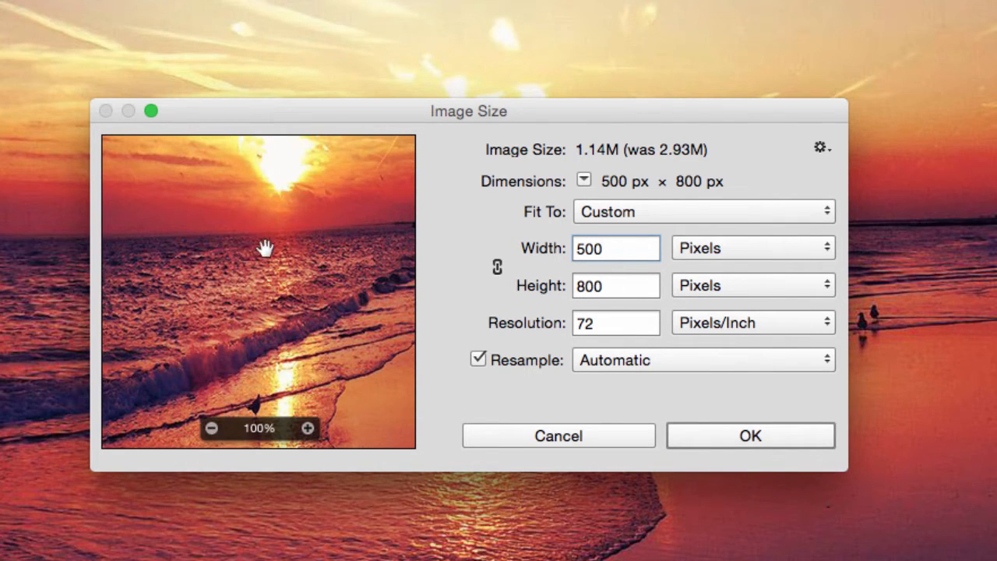
{"action": "left_click_drag", "start_coordinate": [265, 247], "coordinate": [262, 318]}
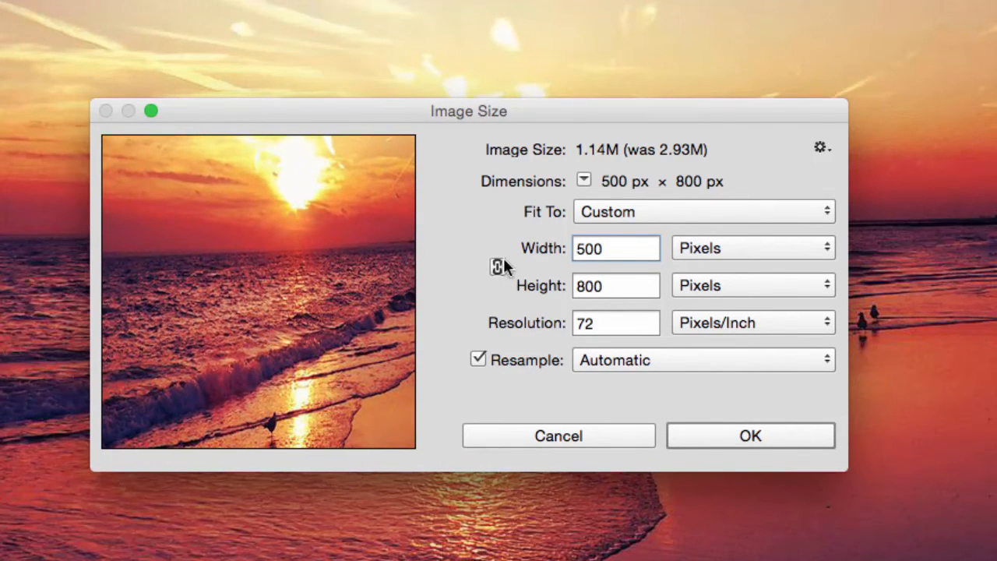
{"action": "key", "text": "super+z"}
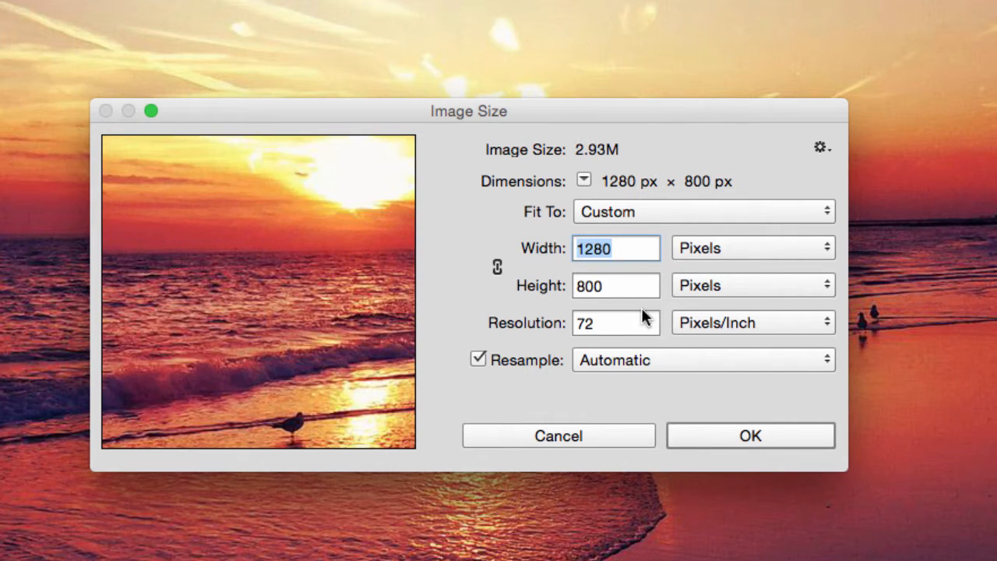
{"action": "left_click", "coordinate": [640, 250]}
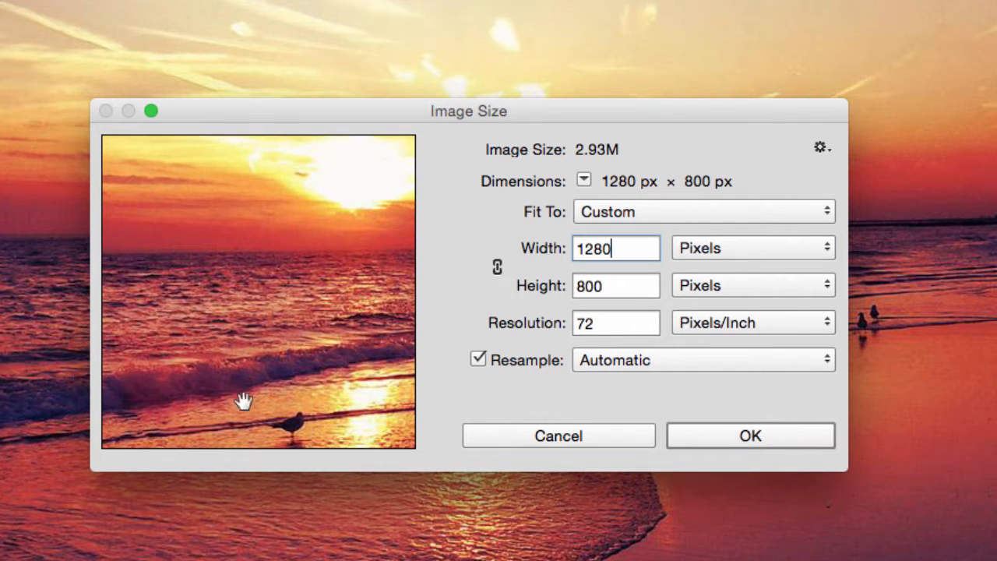
Constrain the image's proportions, set the width to 600 pixels and apply the new image size
{"action": "left_click", "coordinate": [497, 268]}
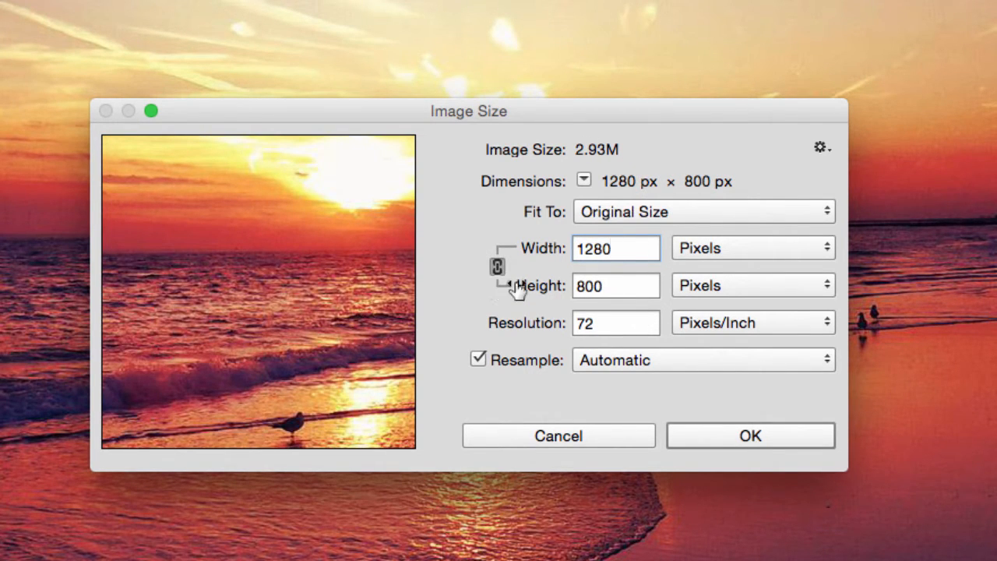
{"action": "double_click", "coordinate": [623, 247]}
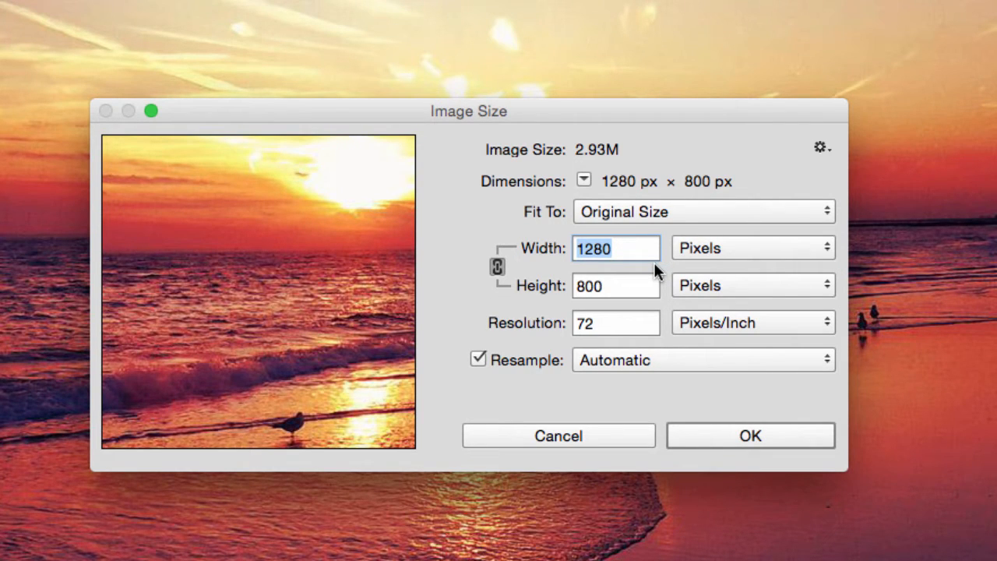
{"action": "type", "text": "600"}
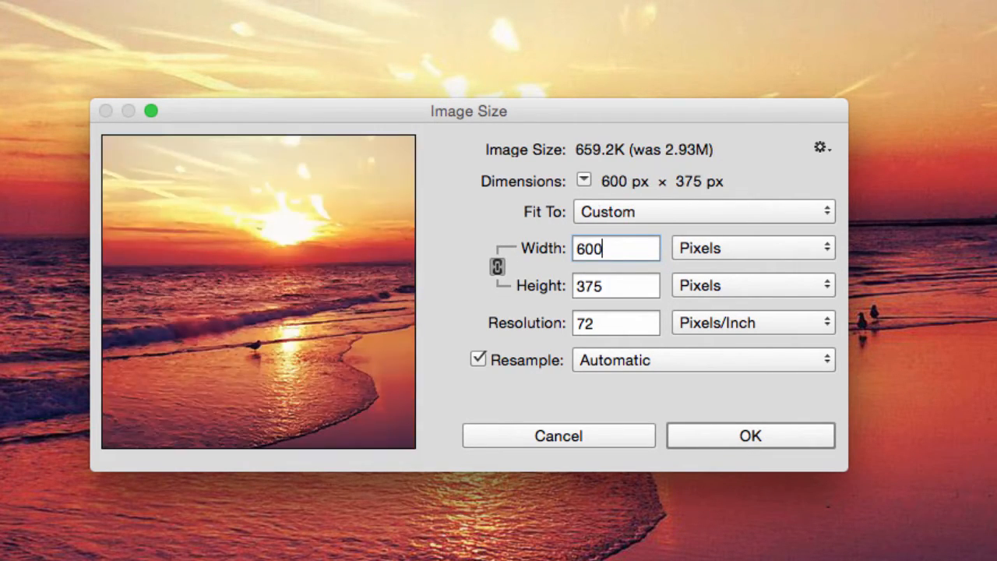
{"action": "double_click", "coordinate": [638, 285]}
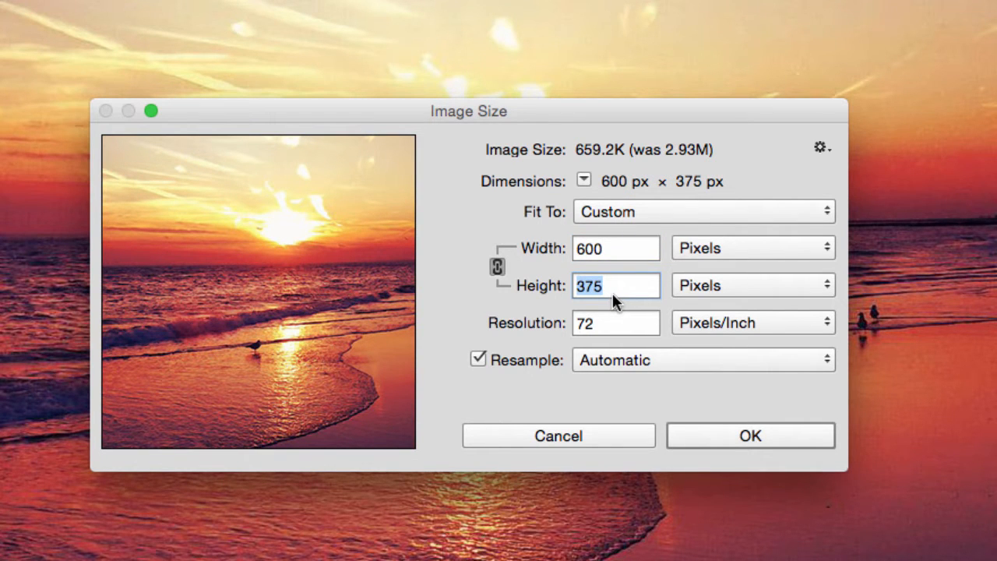
{"action": "left_click", "coordinate": [750, 441]}
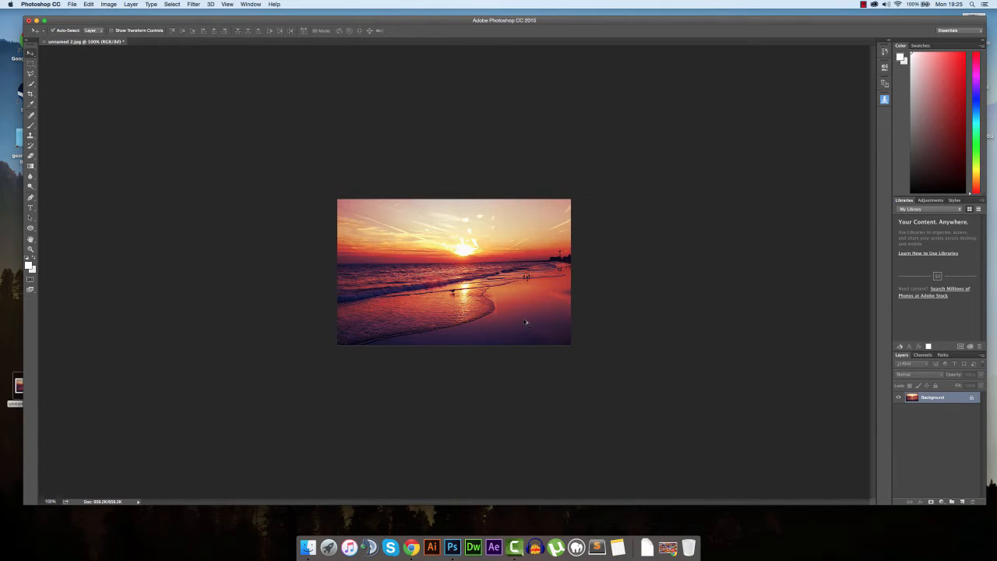
{"action": "scroll", "coordinate": [526, 322], "scroll_direction": "up", "scroll_amount": 5}
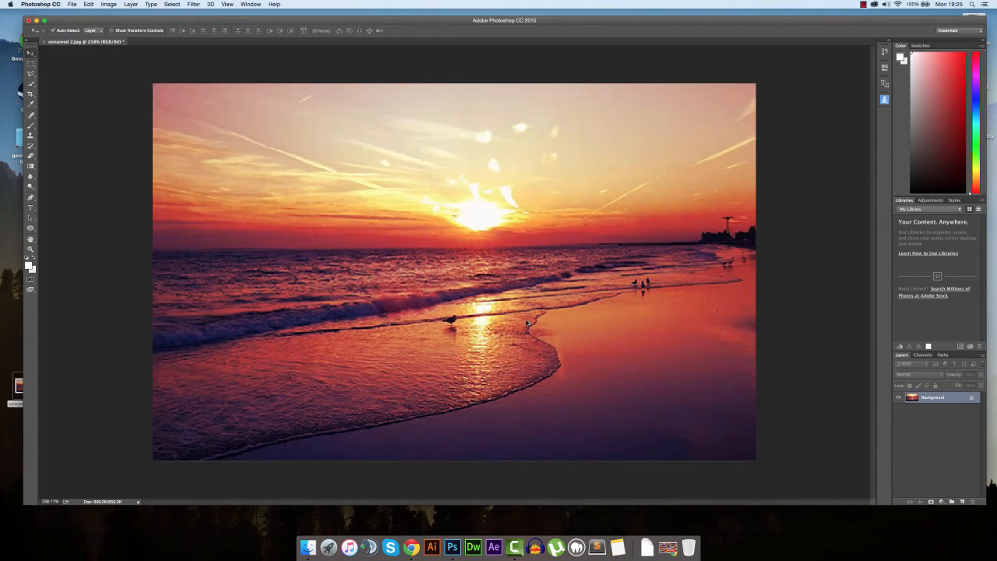
{"action": "scroll", "coordinate": [527, 322], "scroll_direction": "down", "scroll_amount": 6}
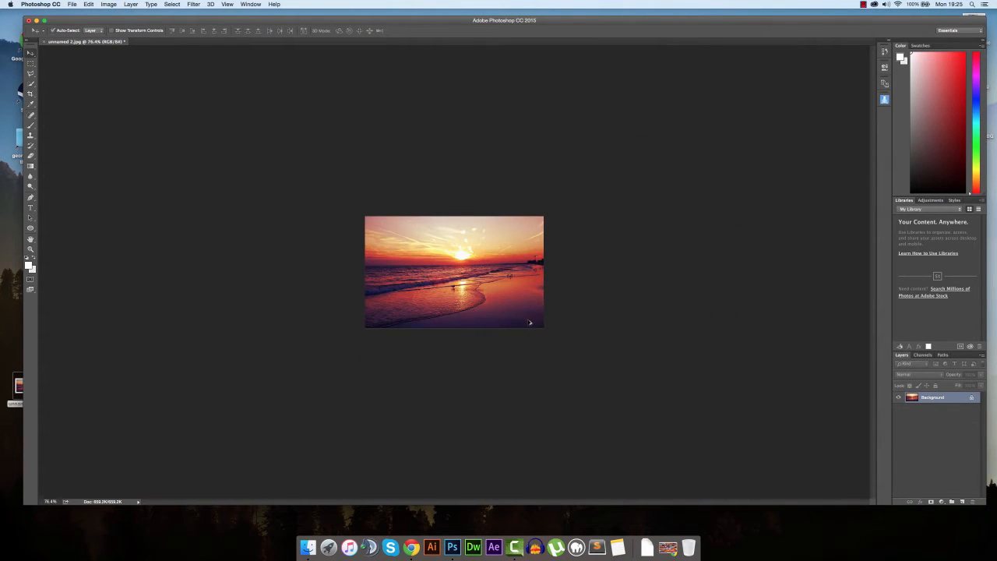
{"action": "scroll", "coordinate": [529, 322], "scroll_direction": "up", "scroll_amount": 1}
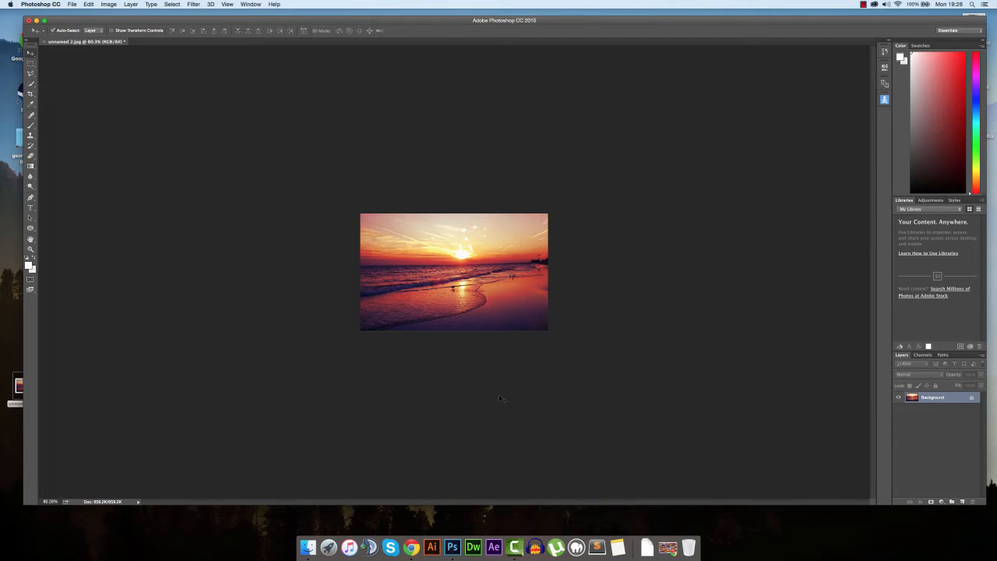
{"action": "key", "text": "super+plus"}
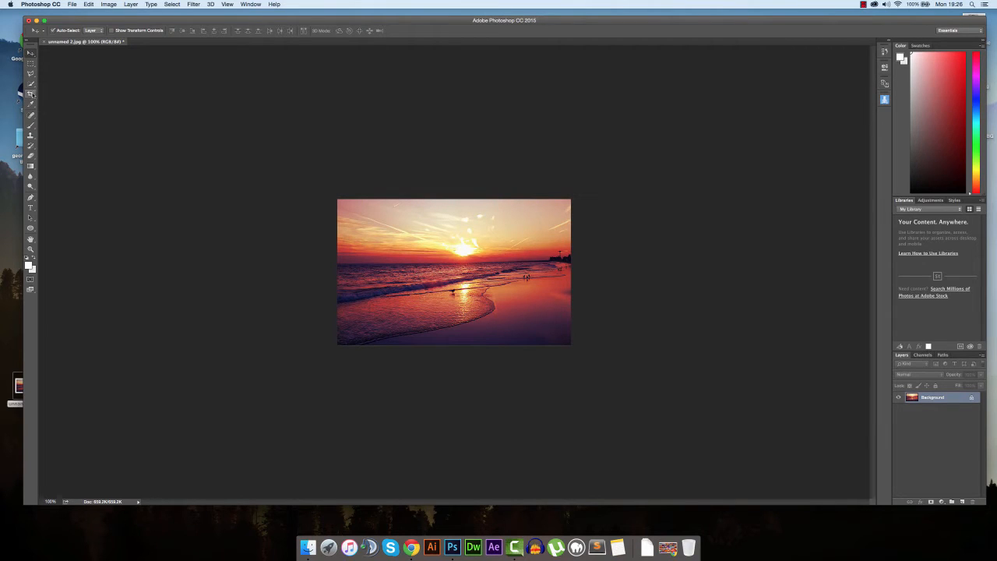
{"action": "left_click", "coordinate": [251, 5]}
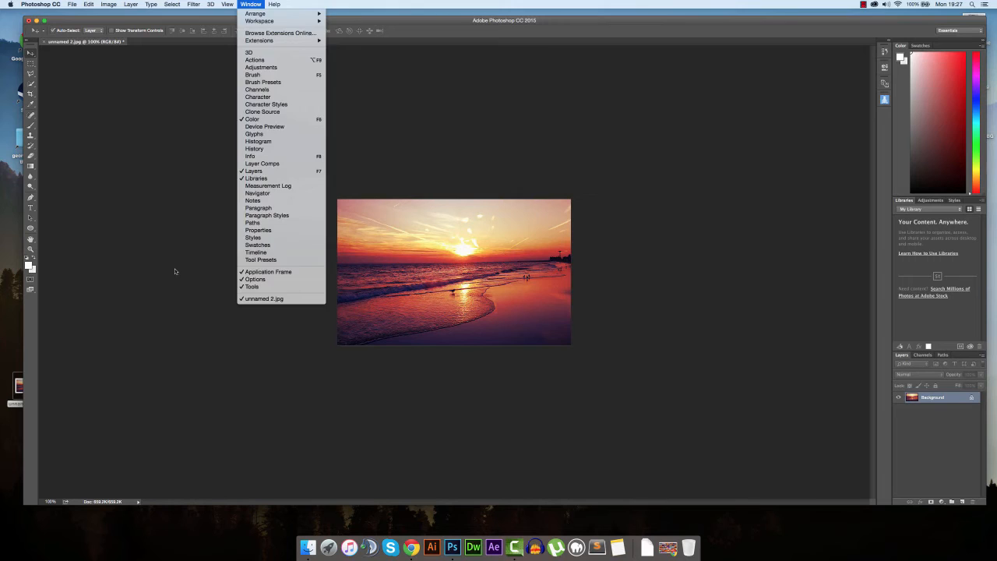
{"action": "left_click", "coordinate": [25, 427]}
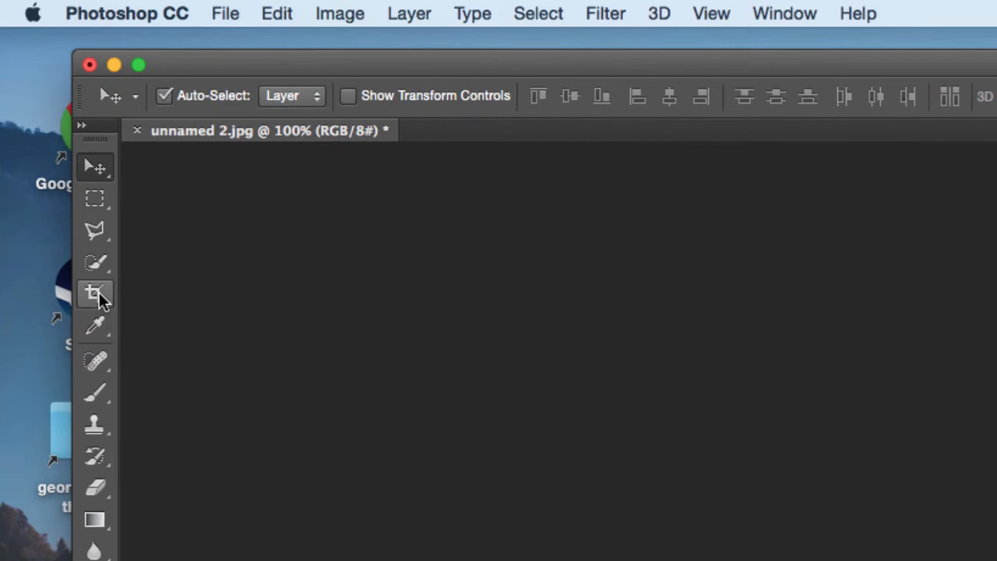
Try cropping away the right side and a narrow strip along the bottom of the photo, and undo the crop
{"action": "left_click", "coordinate": [95, 294]}
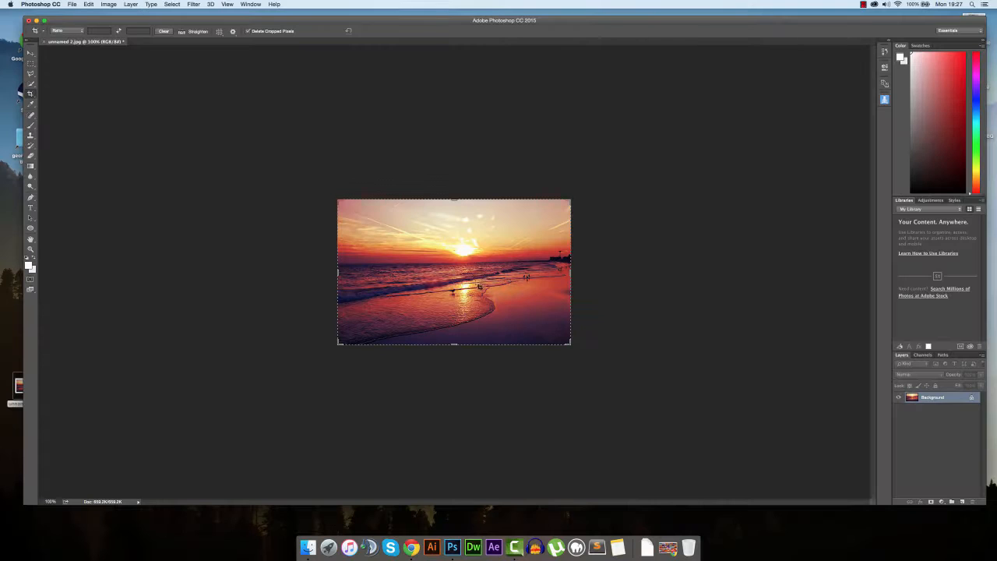
{"action": "left_click_drag", "start_coordinate": [571, 272], "coordinate": [530, 271]}
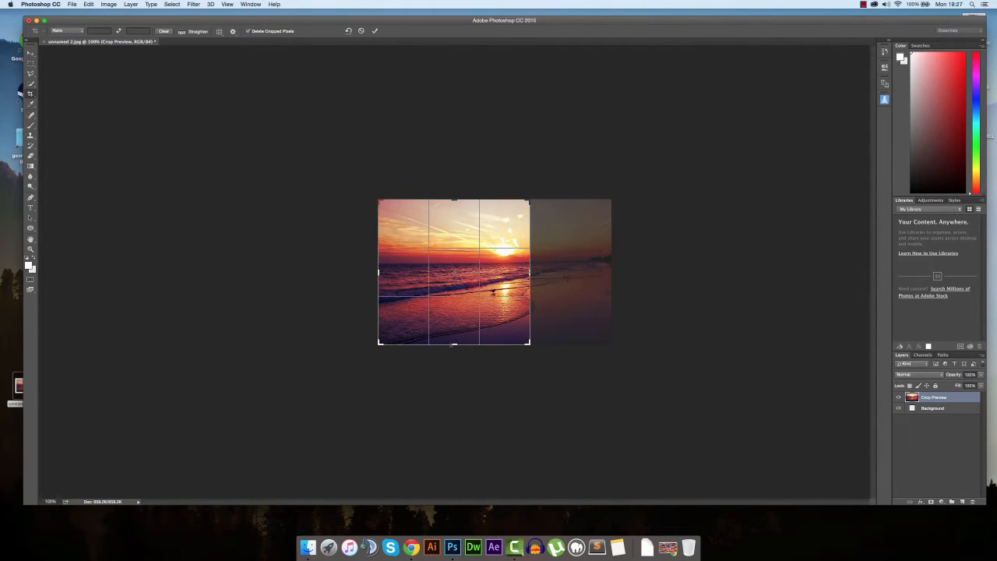
{"action": "left_click_drag", "start_coordinate": [451, 345], "coordinate": [453, 330]}
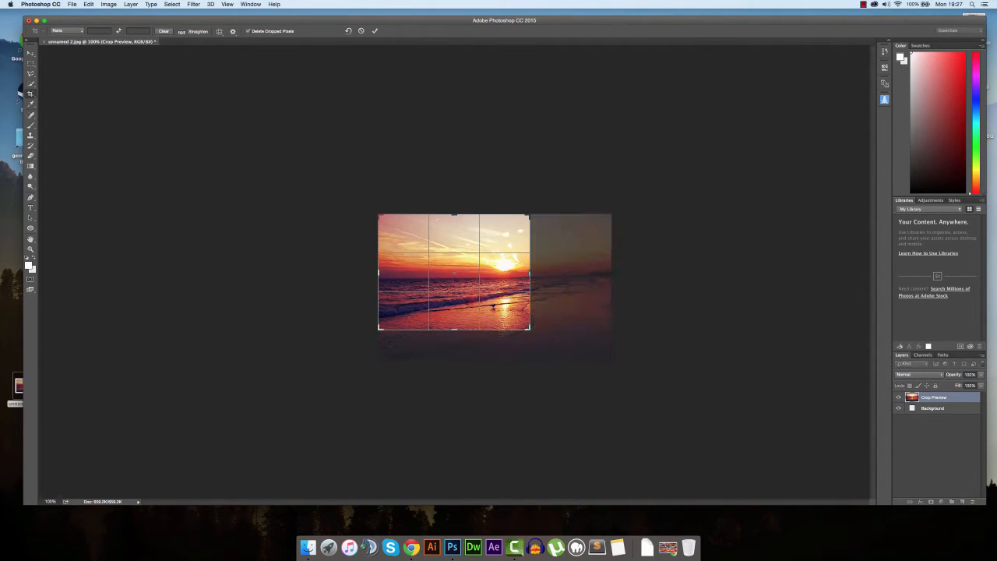
{"action": "key", "text": "Return"}
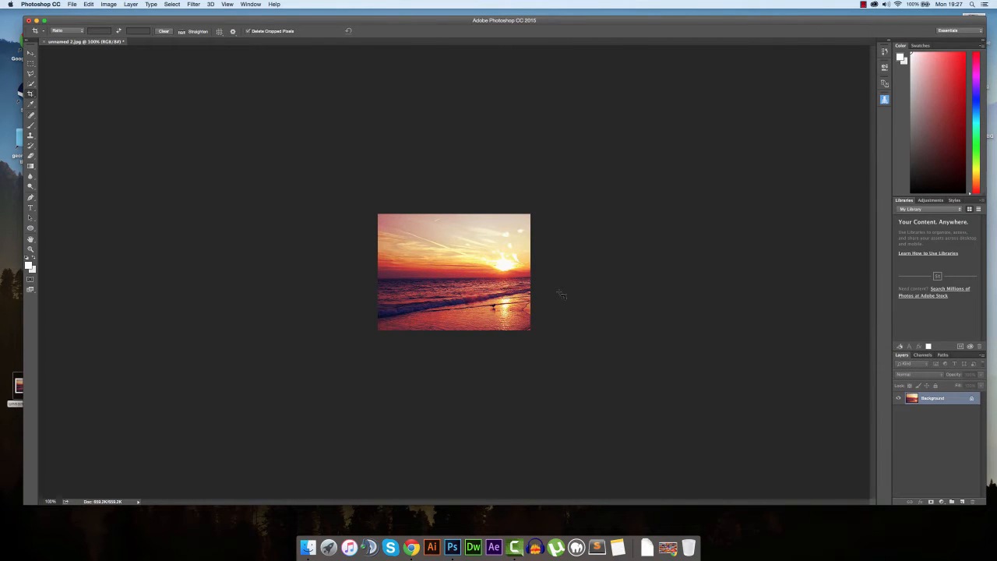
{"action": "key", "text": "super+z"}
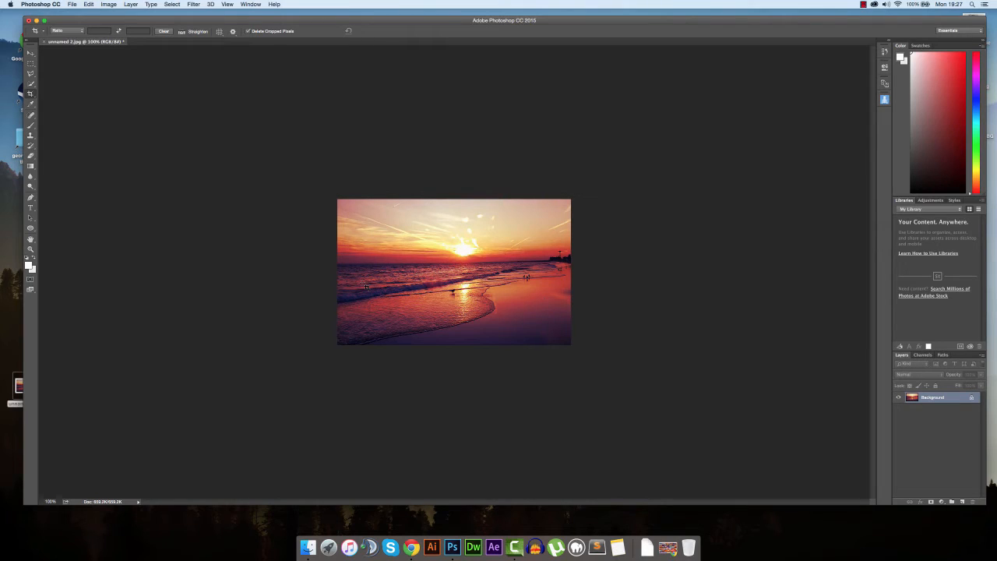
{"action": "key", "text": "v"}
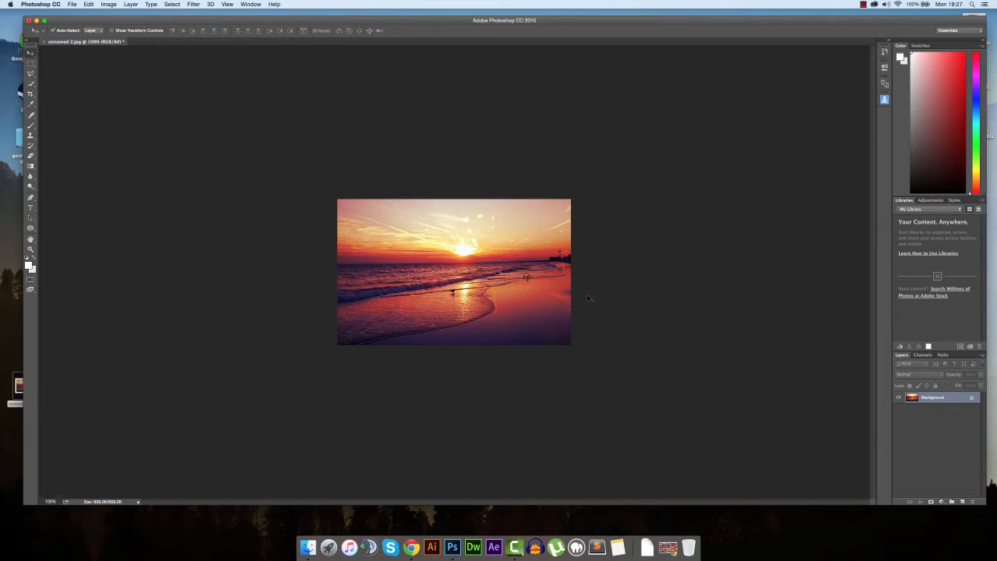
Try cropping off the lower part and right side of the photo to about 14.2 cm wide, and undo it
{"action": "key", "text": "c"}
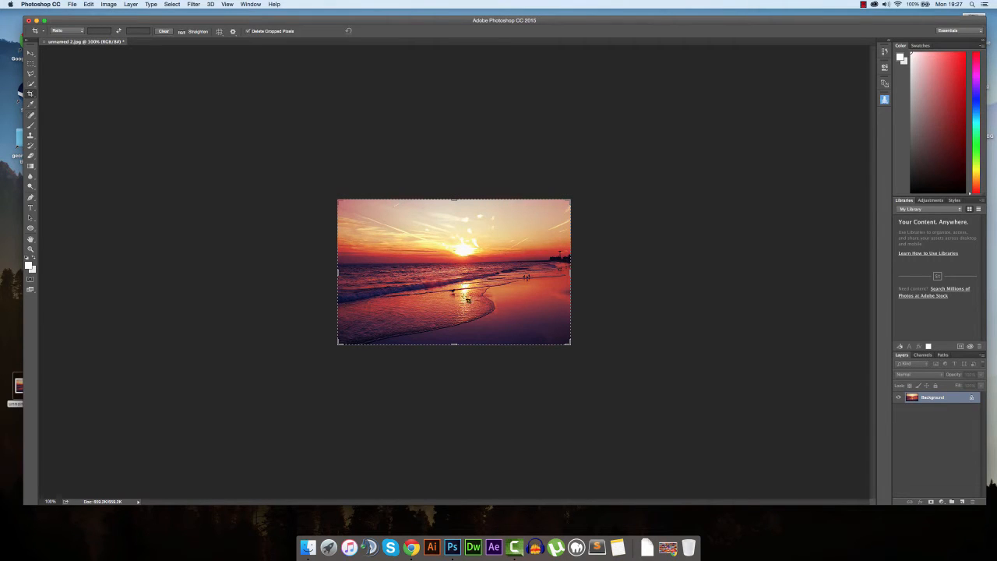
{"action": "left_click_drag", "start_coordinate": [460, 345], "coordinate": [458, 304]}
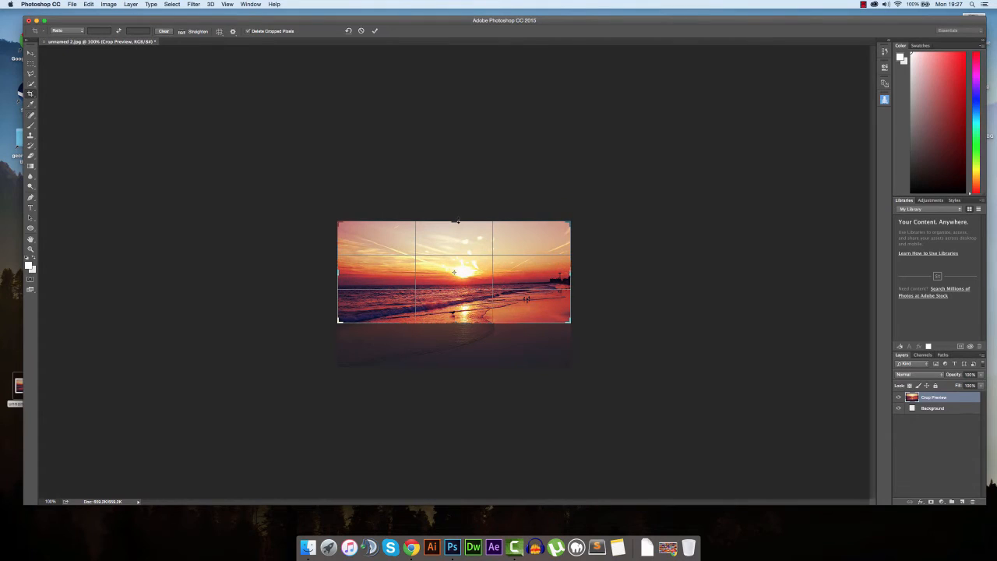
{"action": "left_click_drag", "start_coordinate": [572, 274], "coordinate": [533, 272]}
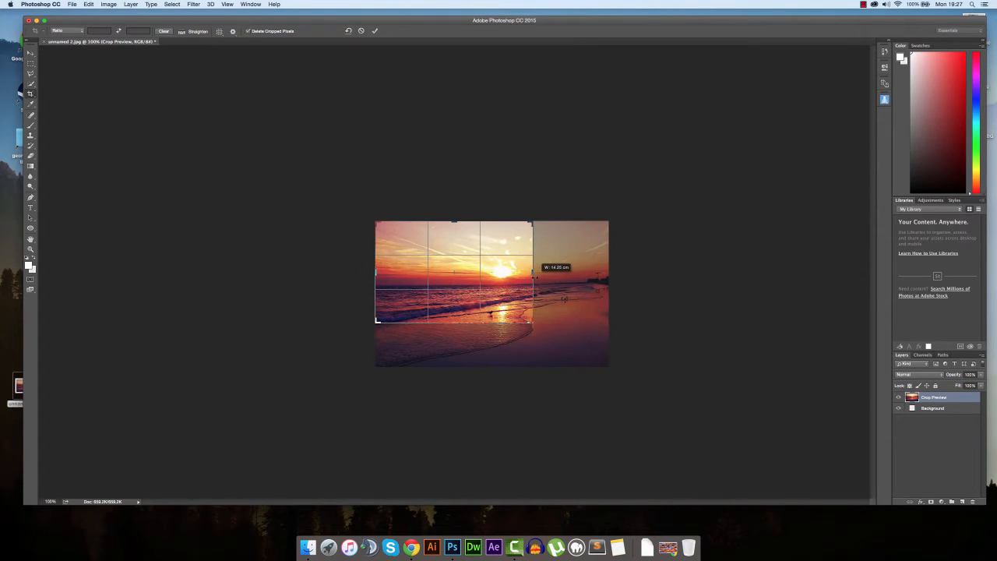
{"action": "key", "text": "Return"}
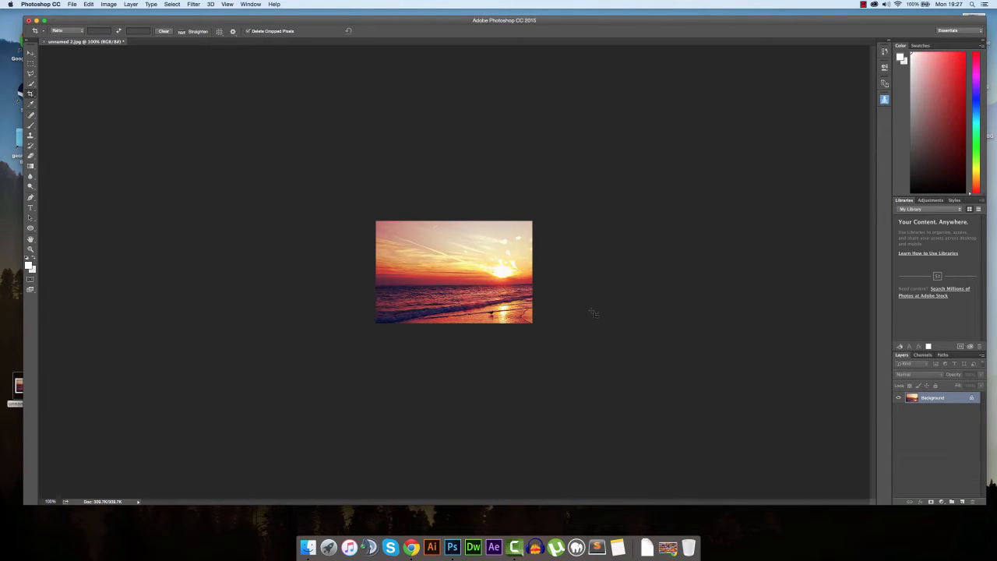
{"action": "key", "text": "super+z"}
{"action": "key", "text": "v"}
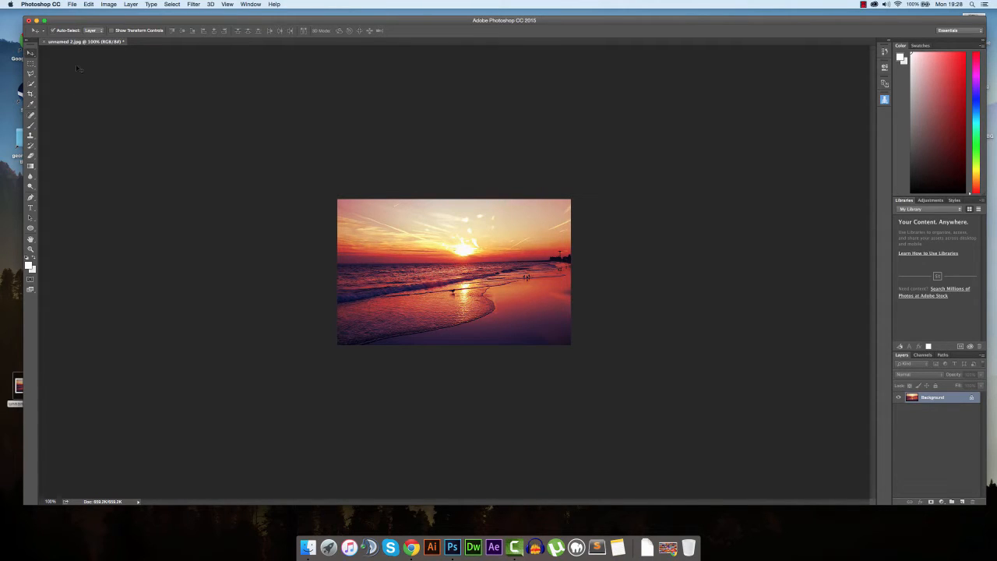
Close the edited photo without saving and reopen the original unnamed 2.jpg from the desktop
{"action": "left_click", "coordinate": [44, 41]}
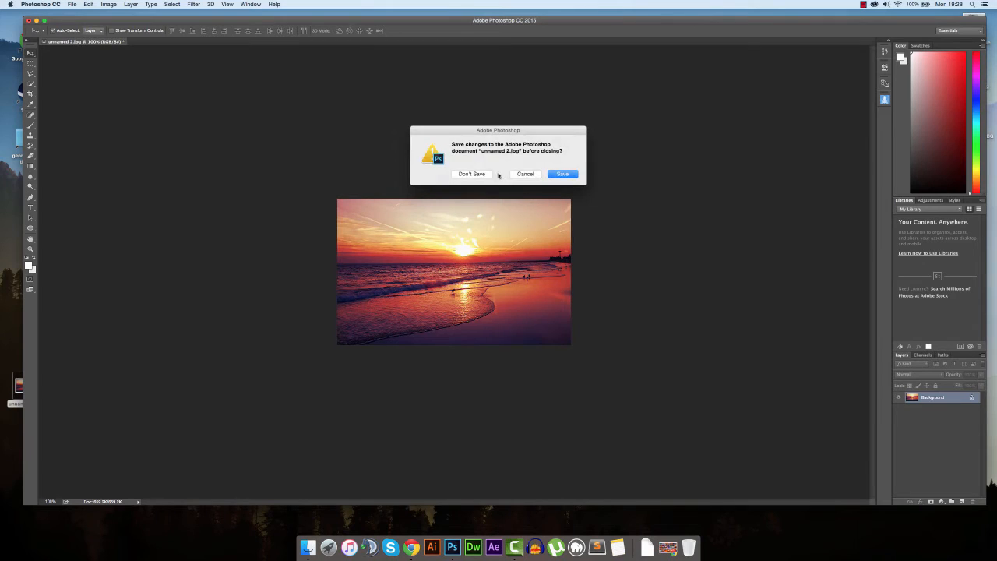
{"action": "left_click", "coordinate": [489, 175]}
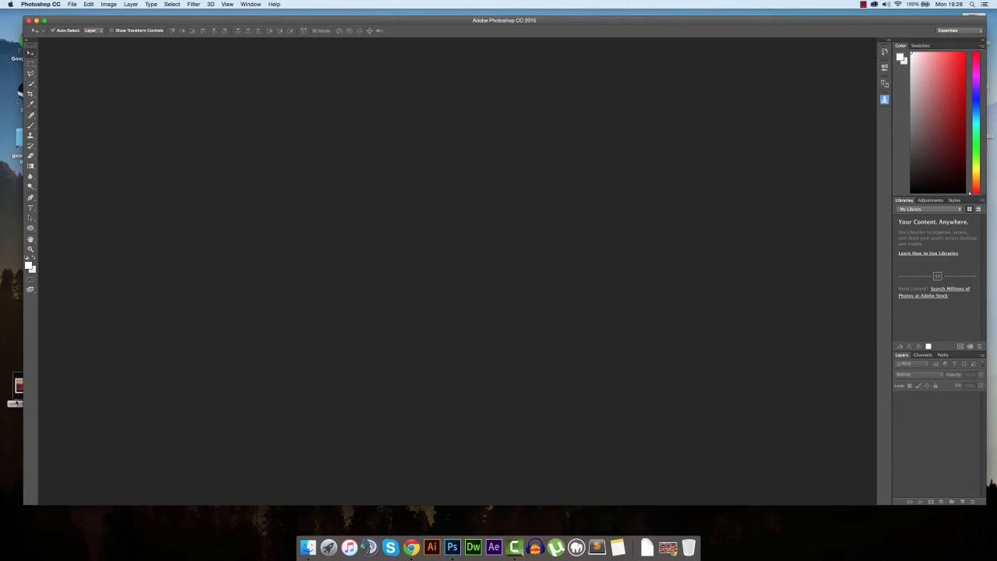
{"action": "left_click_drag", "start_coordinate": [16, 402], "coordinate": [447, 221]}
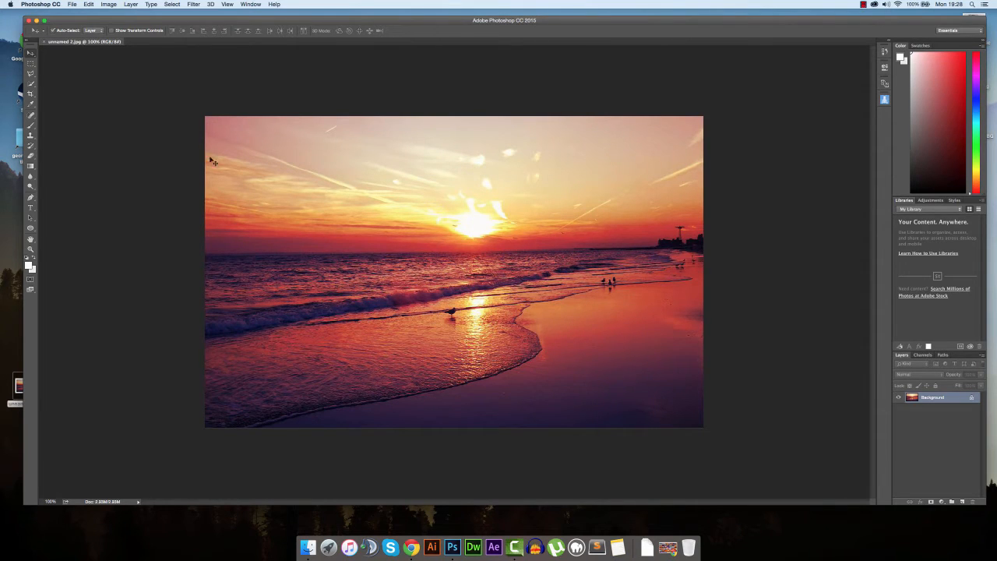
Preview a Brightness/Contrast adjustment on the photo with brightness 56 and contrast 46
{"action": "left_click", "coordinate": [113, 6]}
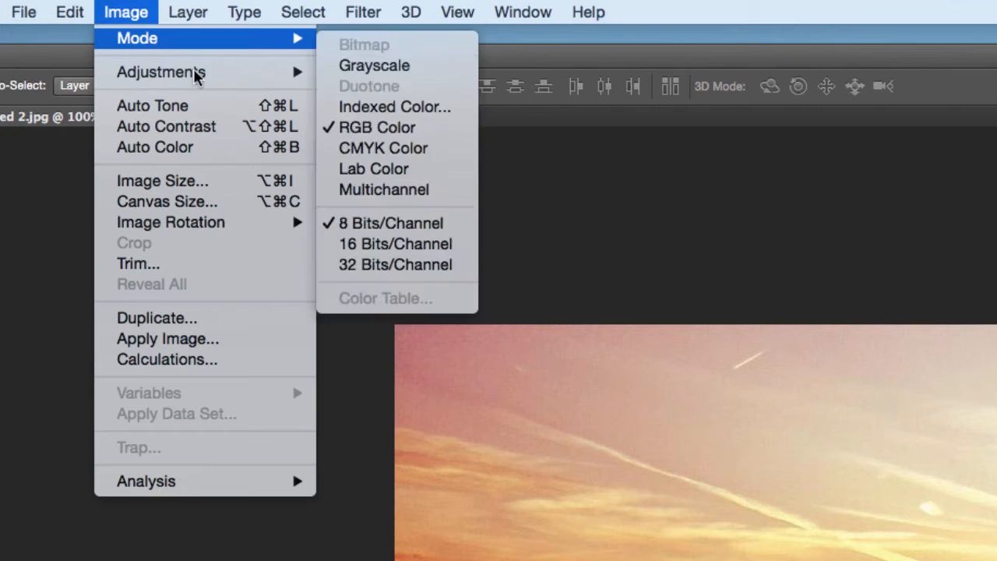
{"action": "mouse_move", "coordinate": [134, 28]}
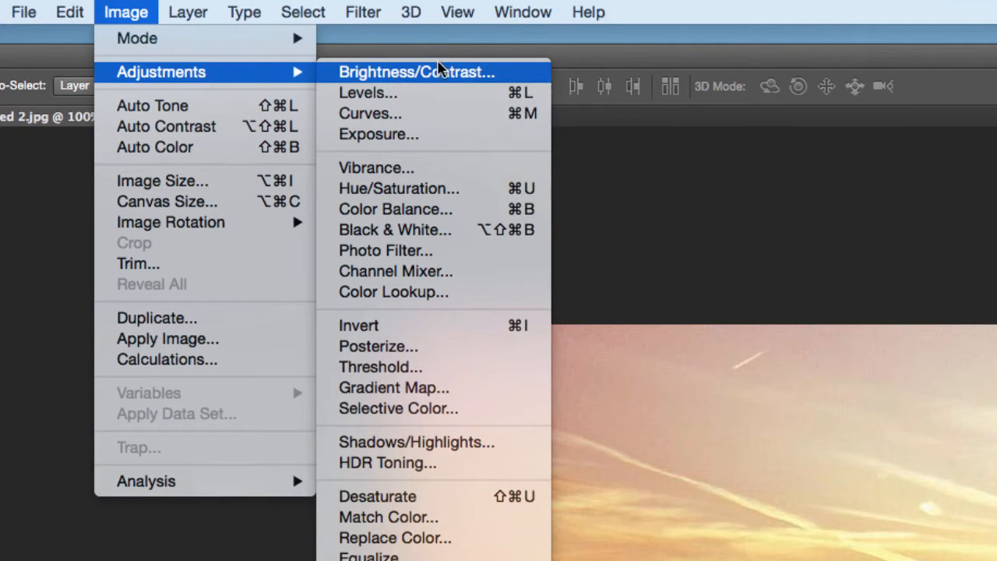
{"action": "left_click", "coordinate": [540, 80]}
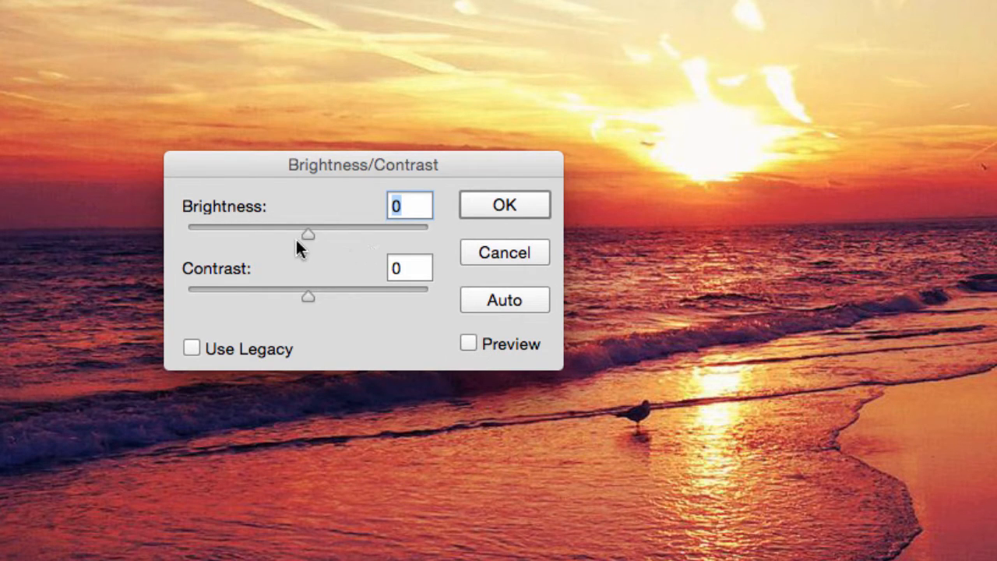
{"action": "left_click_drag", "start_coordinate": [309, 235], "coordinate": [353, 234]}
{"action": "left_click_drag", "start_coordinate": [308, 300], "coordinate": [370, 295]}
{"action": "left_click_drag", "start_coordinate": [413, 167], "coordinate": [318, 142]}
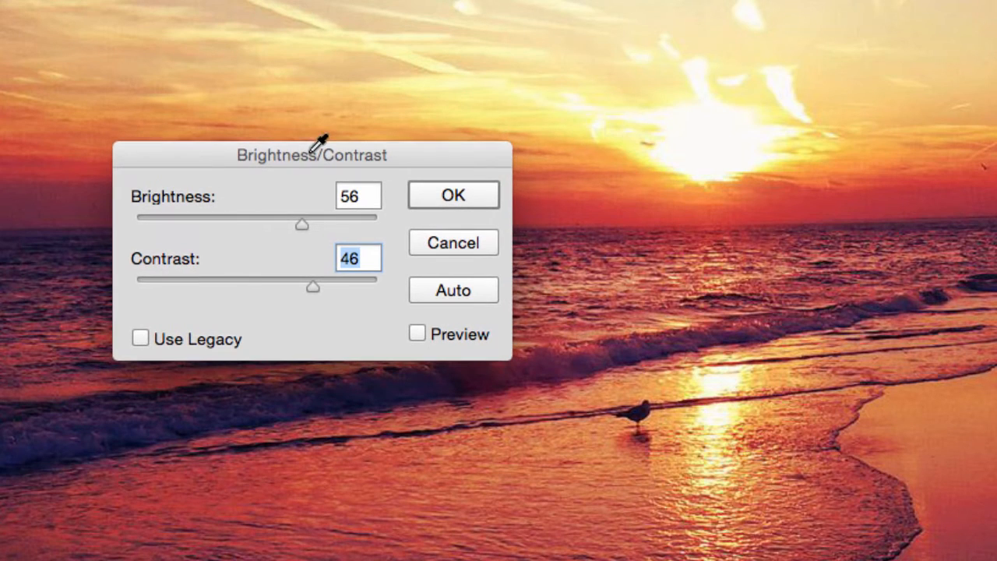
{"action": "left_click", "coordinate": [417, 333]}
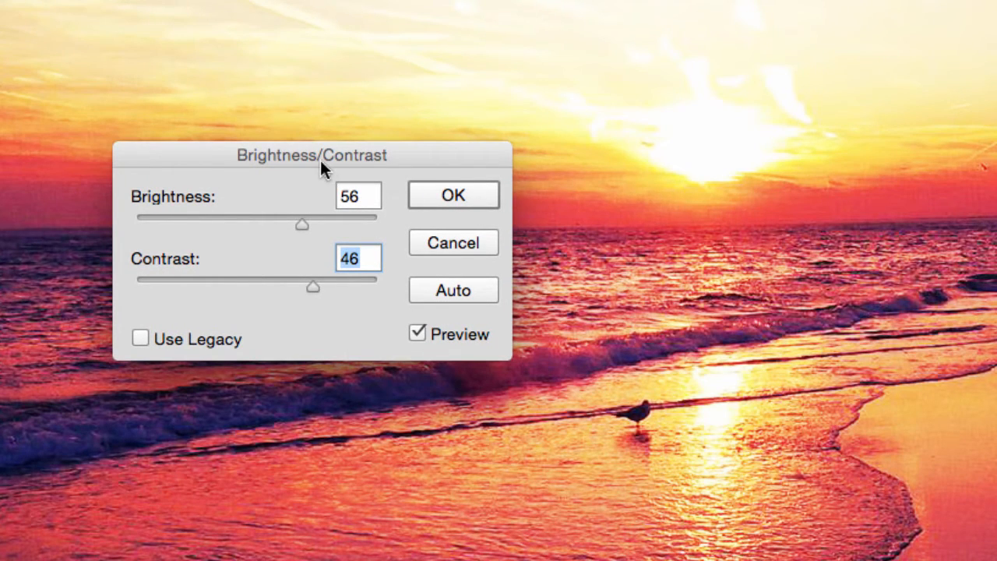
{"action": "left_click_drag", "start_coordinate": [321, 161], "coordinate": [283, 220]}
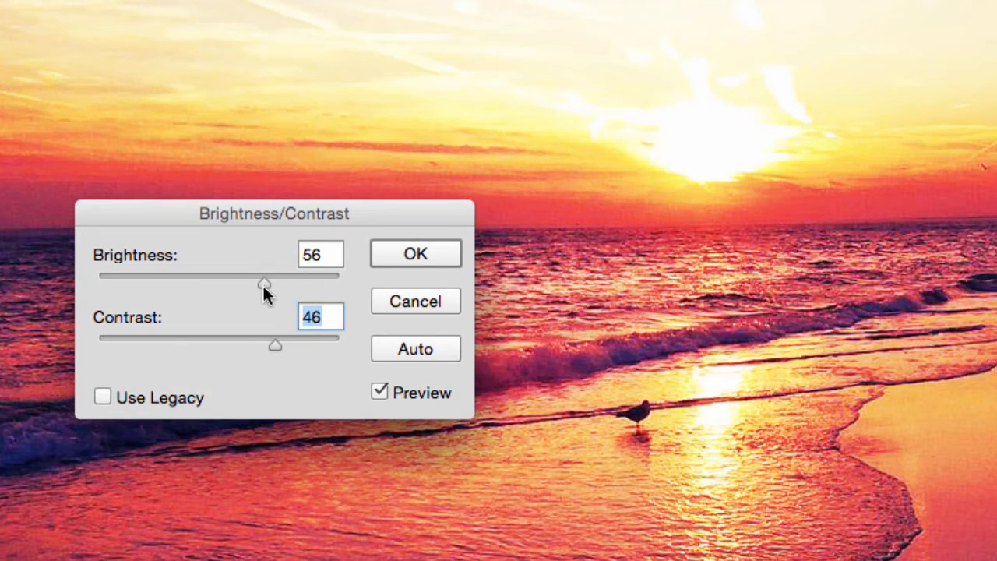
Reset both the brightness and the contrast of the adjustment to 0
{"action": "left_click_drag", "start_coordinate": [262, 283], "coordinate": [222, 283]}
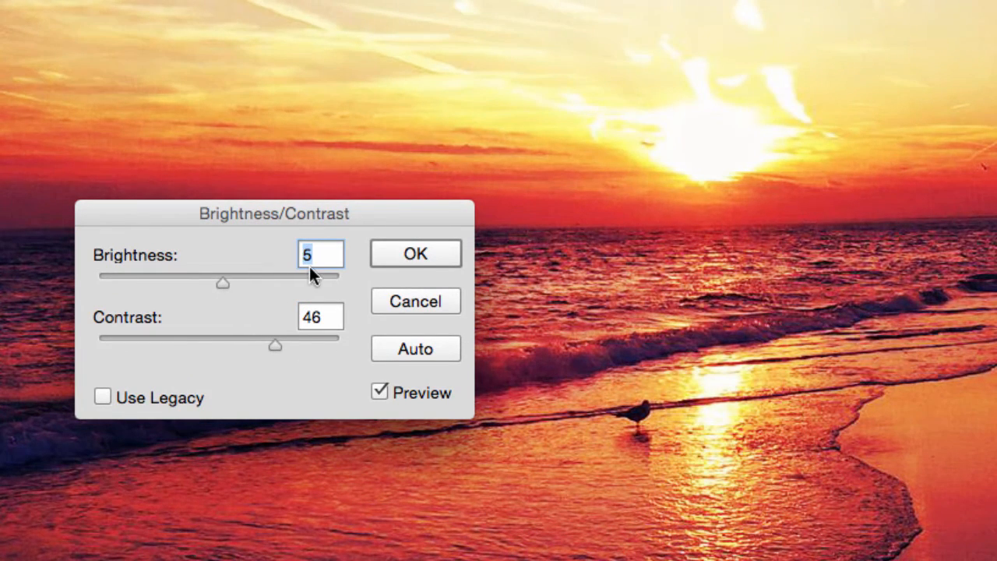
{"action": "type", "text": "0"}
{"action": "key", "text": "Tab"}
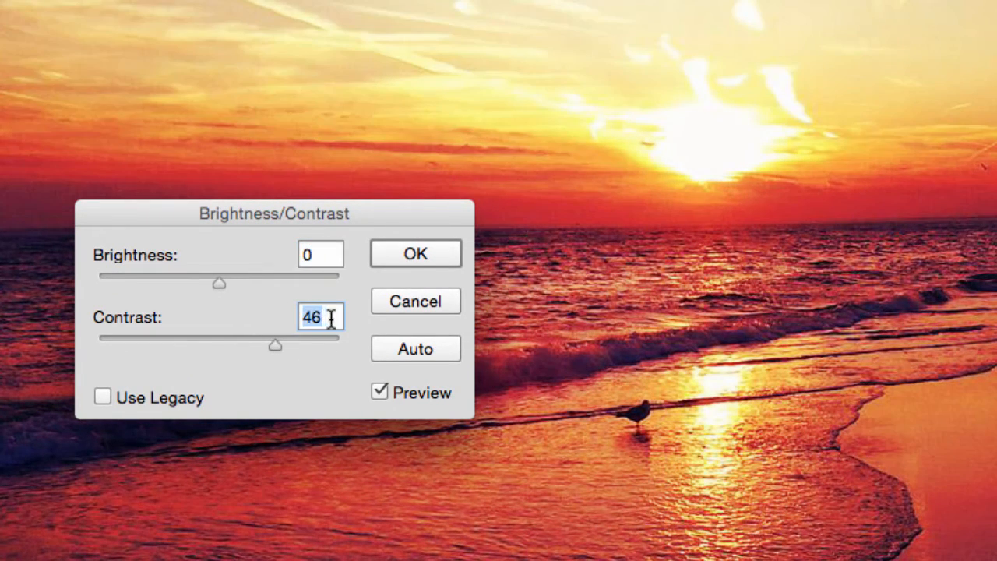
{"action": "type", "text": "0"}
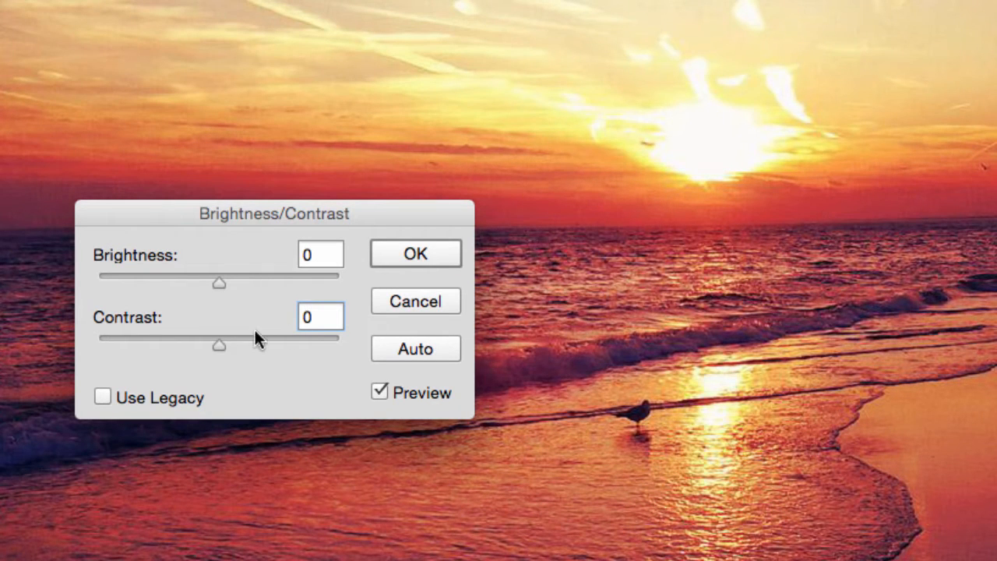
Raise the contrast to about 48, lower the brightness slightly and apply the adjustment to the photo
{"action": "left_click_drag", "start_coordinate": [225, 343], "coordinate": [277, 330]}
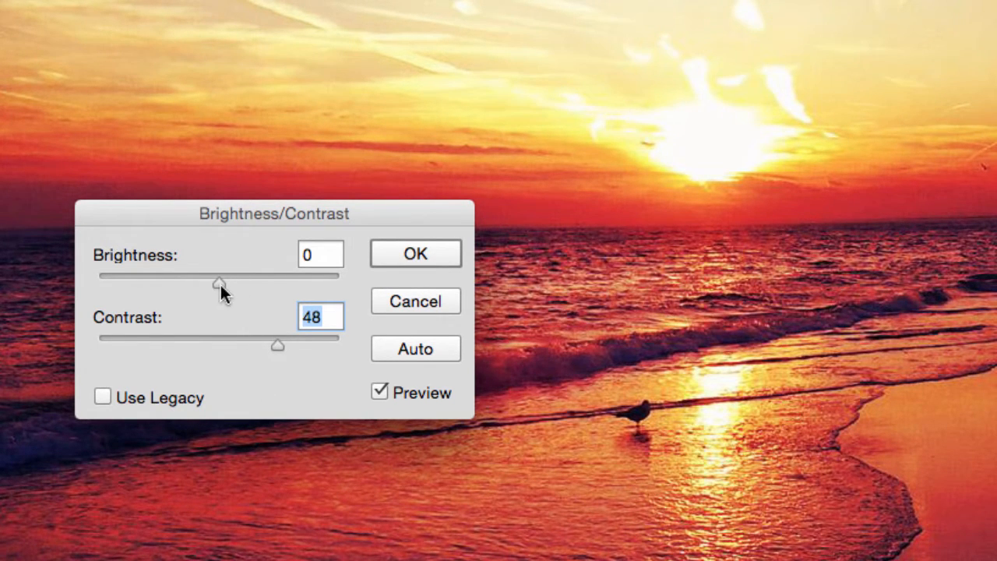
{"action": "mouse_move", "coordinate": [220, 285]}
{"action": "left_mouse_down"}
{"action": "mouse_move", "coordinate": [229, 287]}
{"action": "mouse_move", "coordinate": [210, 285]}
{"action": "left_mouse_up"}
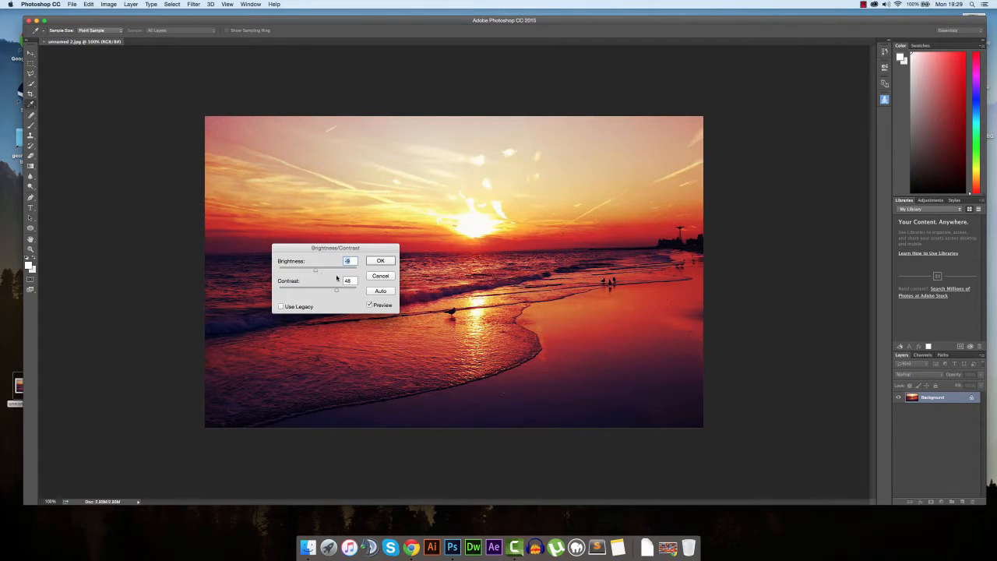
{"action": "left_click_drag", "start_coordinate": [337, 291], "coordinate": [336, 293]}
{"action": "left_click", "coordinate": [380, 260]}
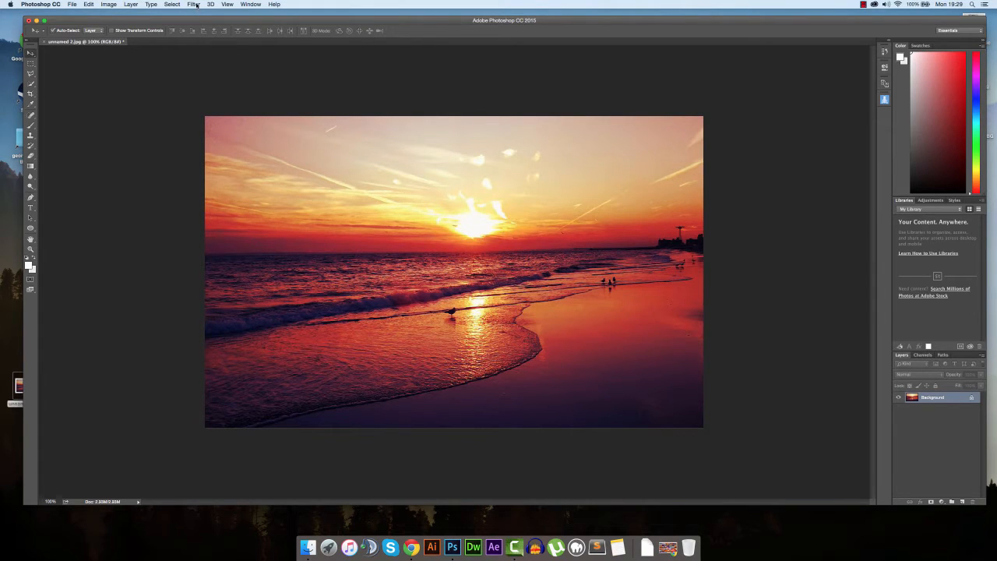
Try a second Brightness/Contrast adjustment with contrast 61, cancel it and undo the previously applied adjustment
{"action": "left_click", "coordinate": [108, 4]}
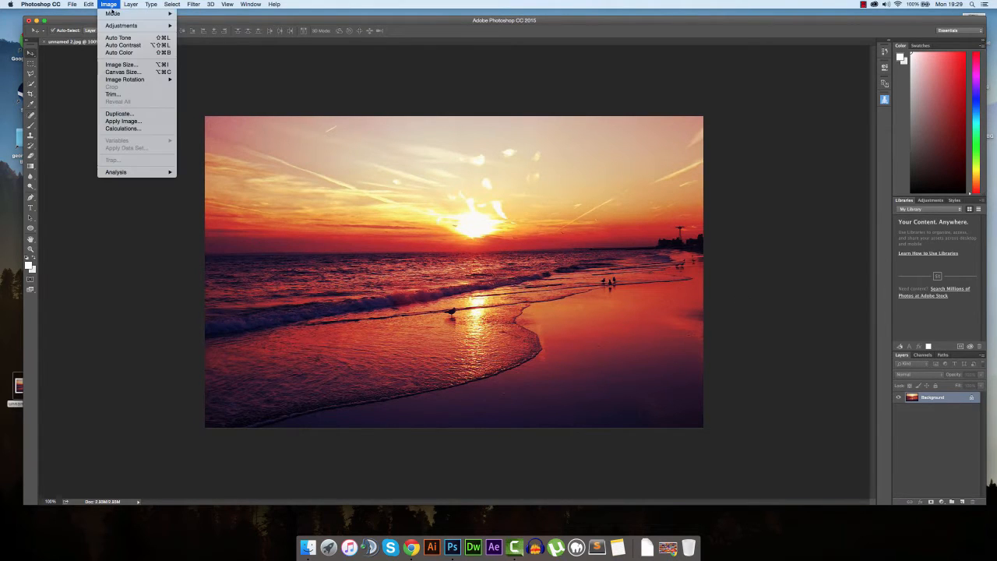
{"action": "mouse_move", "coordinate": [140, 26]}
{"action": "left_click", "coordinate": [211, 25]}
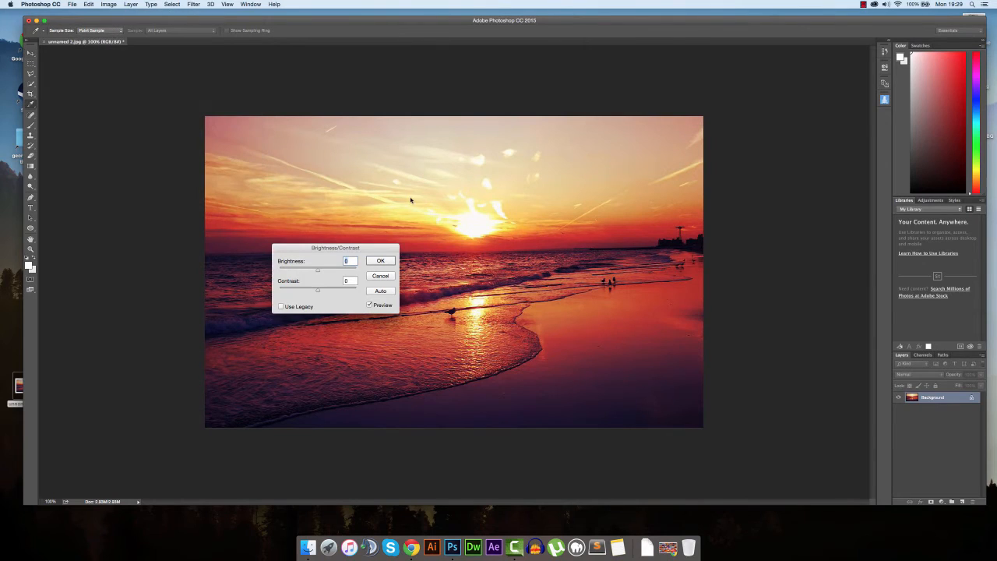
{"action": "left_click_drag", "start_coordinate": [325, 247], "coordinate": [352, 259]}
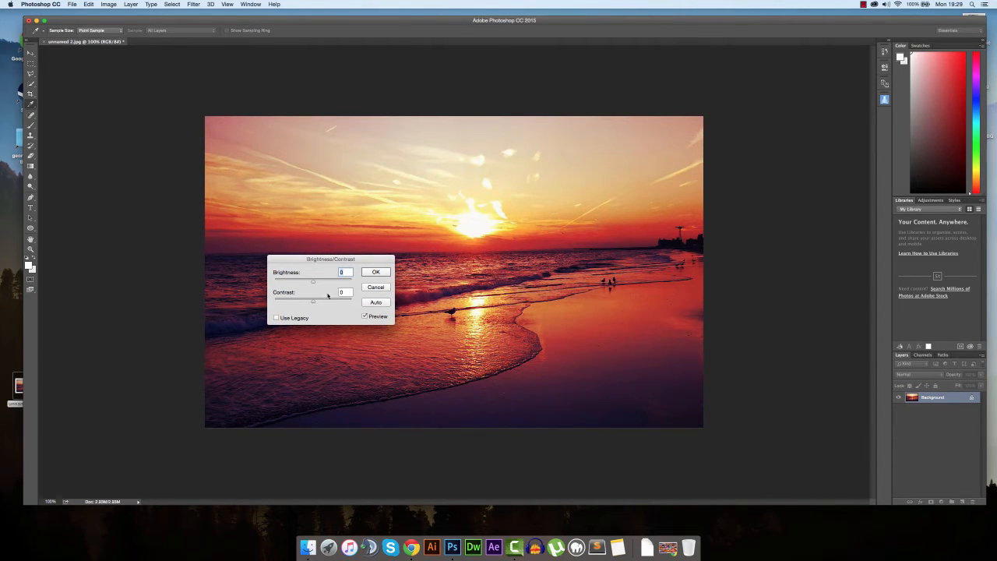
{"action": "left_click_drag", "start_coordinate": [313, 303], "coordinate": [337, 302]}
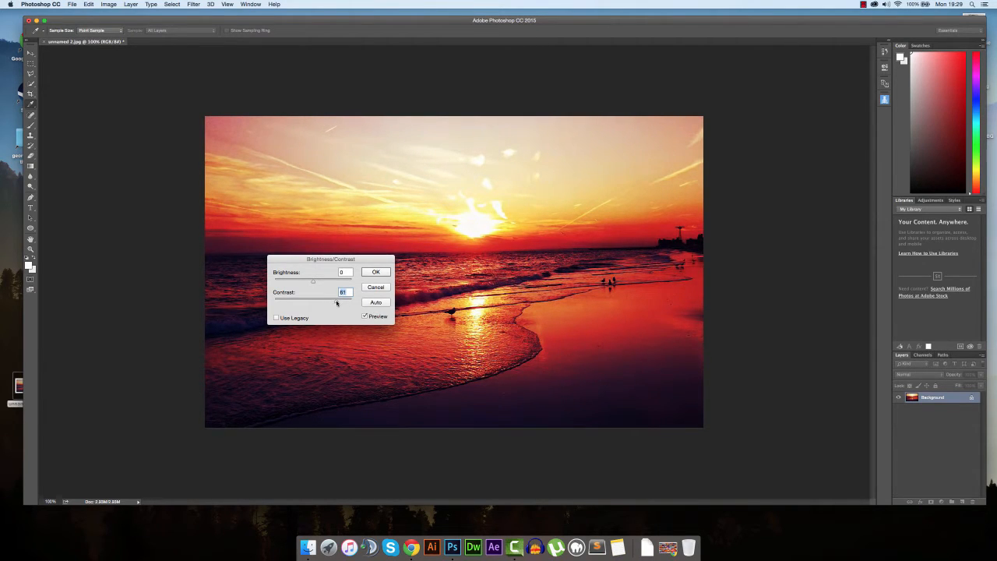
{"action": "left_click_drag", "start_coordinate": [350, 262], "coordinate": [355, 233]}
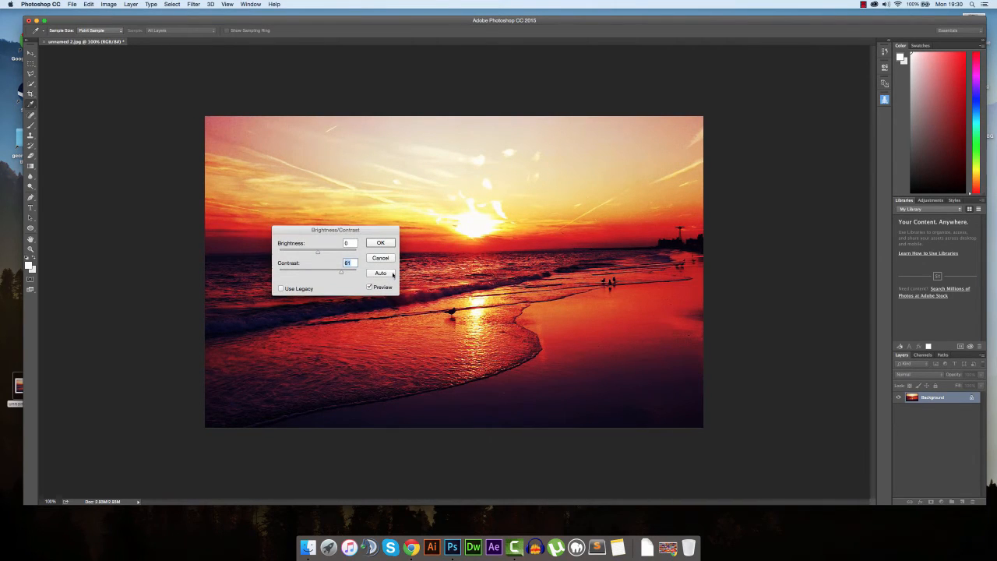
{"action": "left_click", "coordinate": [380, 258]}
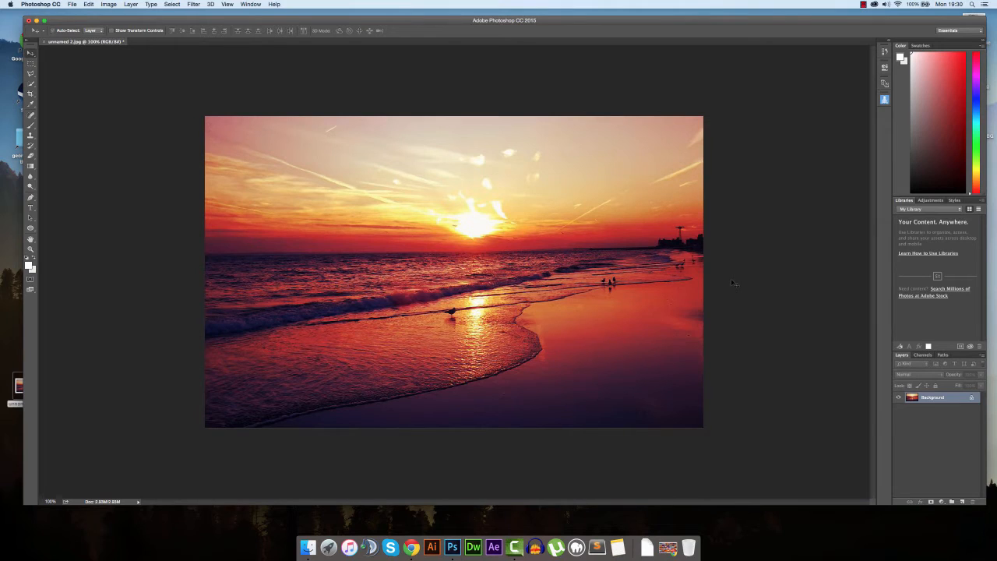
{"action": "key", "text": "super+z"}
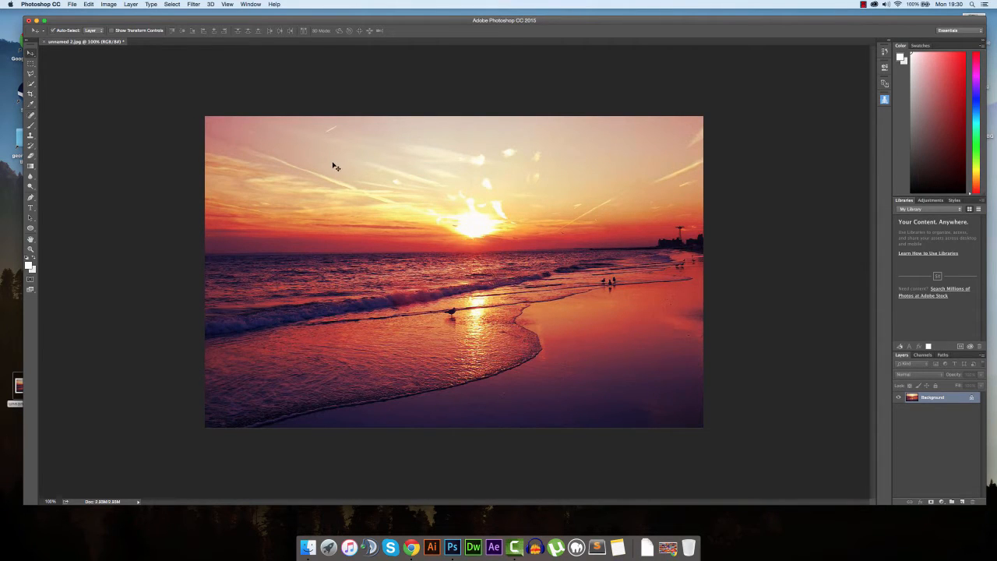
Try a slight saturation change on the photo with Hue/Saturation and reset the saturation to 0
{"action": "left_click", "coordinate": [109, 4]}
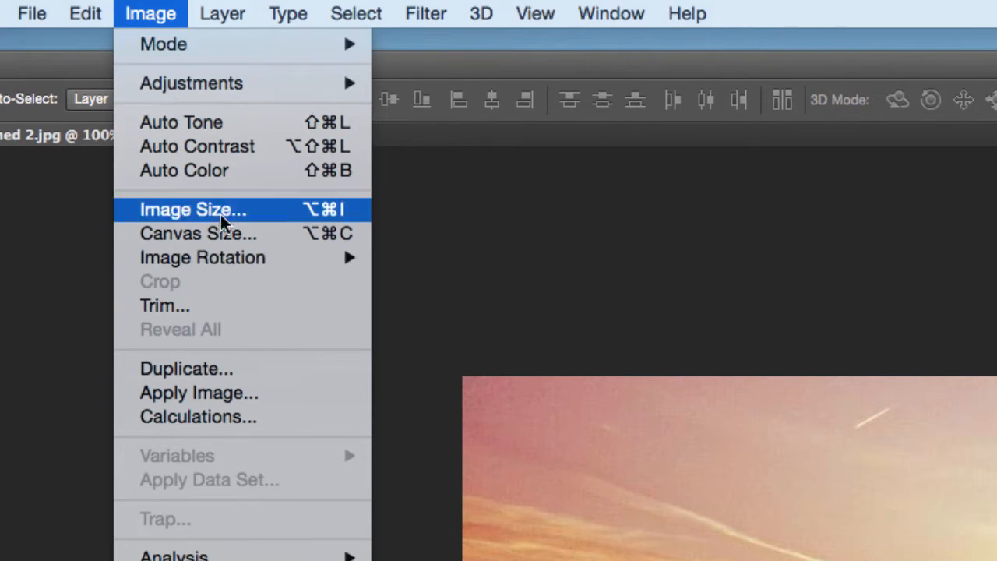
{"action": "mouse_move", "coordinate": [283, 88]}
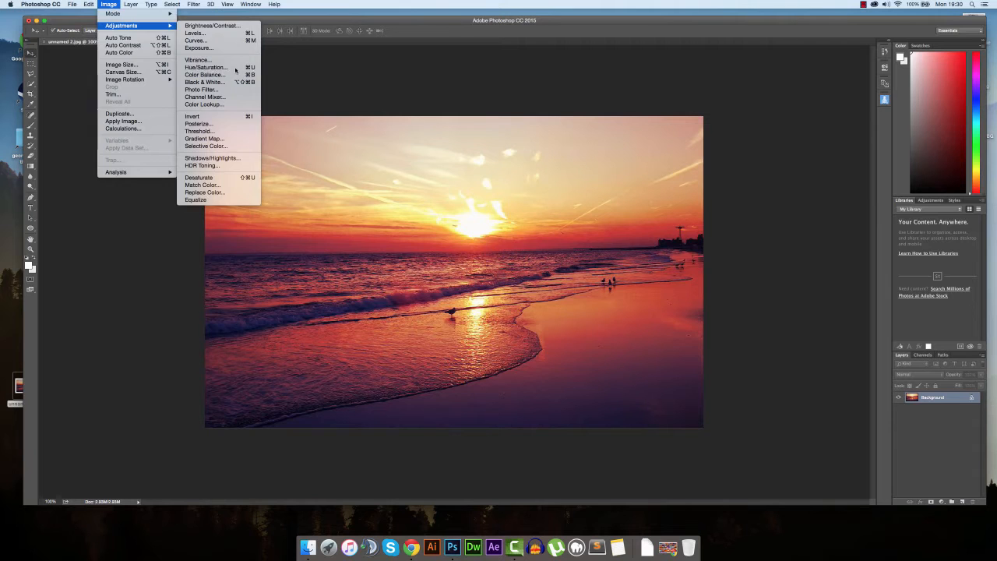
{"action": "left_click", "coordinate": [563, 221]}
{"action": "left_click_drag", "start_coordinate": [494, 197], "coordinate": [323, 199]}
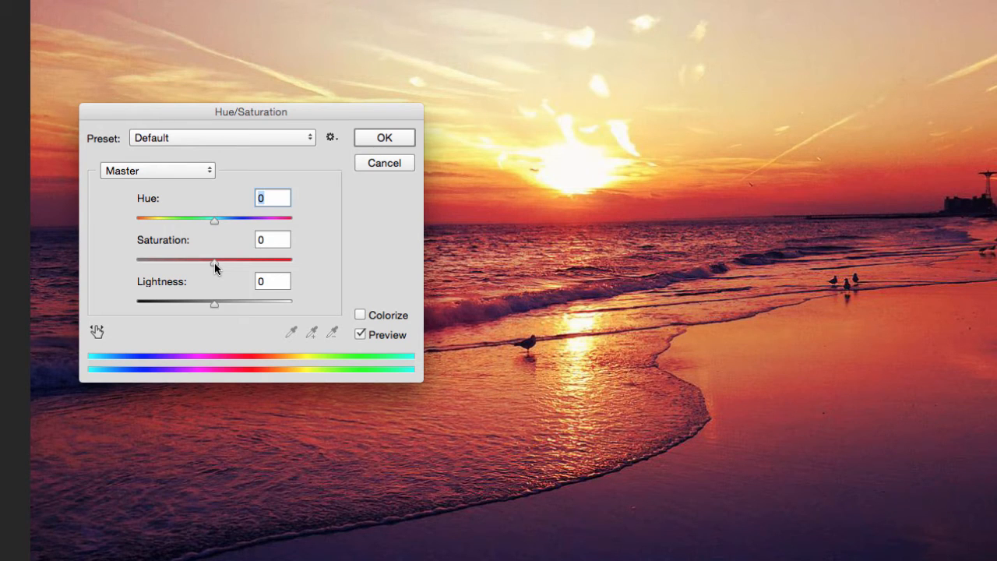
{"action": "mouse_move", "coordinate": [214, 267]}
{"action": "left_mouse_down"}
{"action": "mouse_move", "coordinate": [245, 260]}
{"action": "mouse_move", "coordinate": [216, 263]}
{"action": "left_mouse_up"}
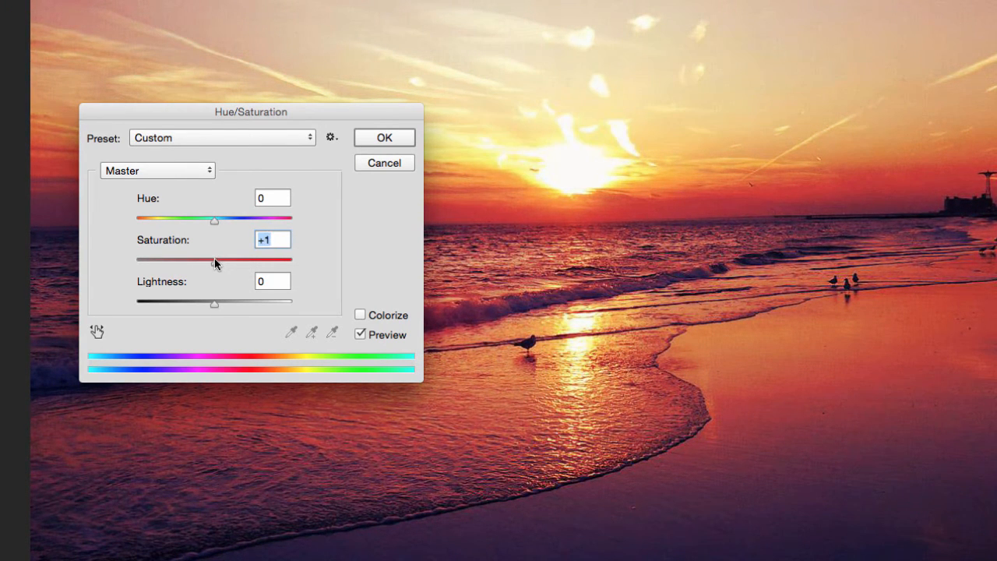
{"action": "type", "text": "0"}
{"action": "left_click", "coordinate": [270, 196]}
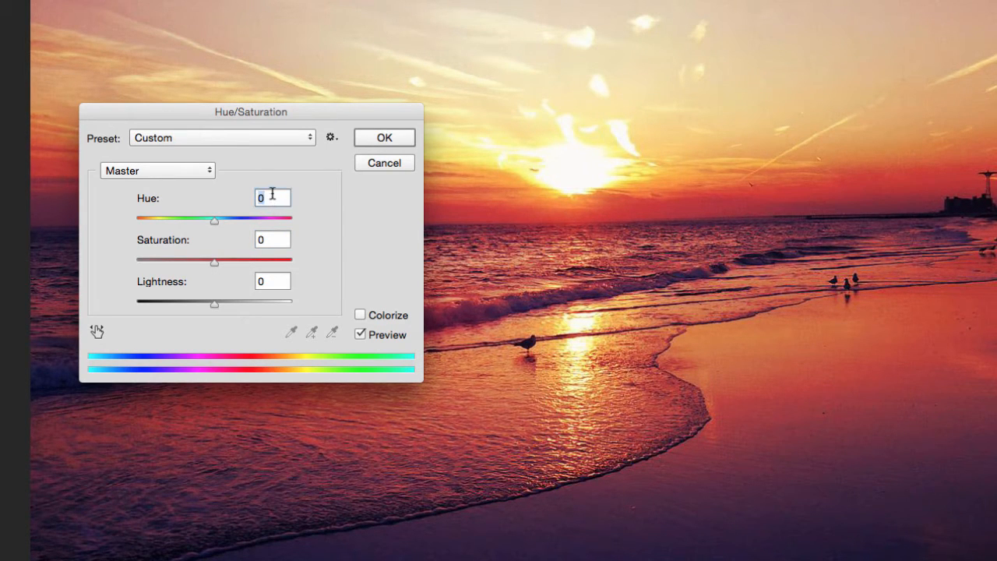
Try shifting the photo's hue to +14, apply the adjustment and undo it
{"action": "left_click_drag", "start_coordinate": [272, 113], "coordinate": [321, 239]}
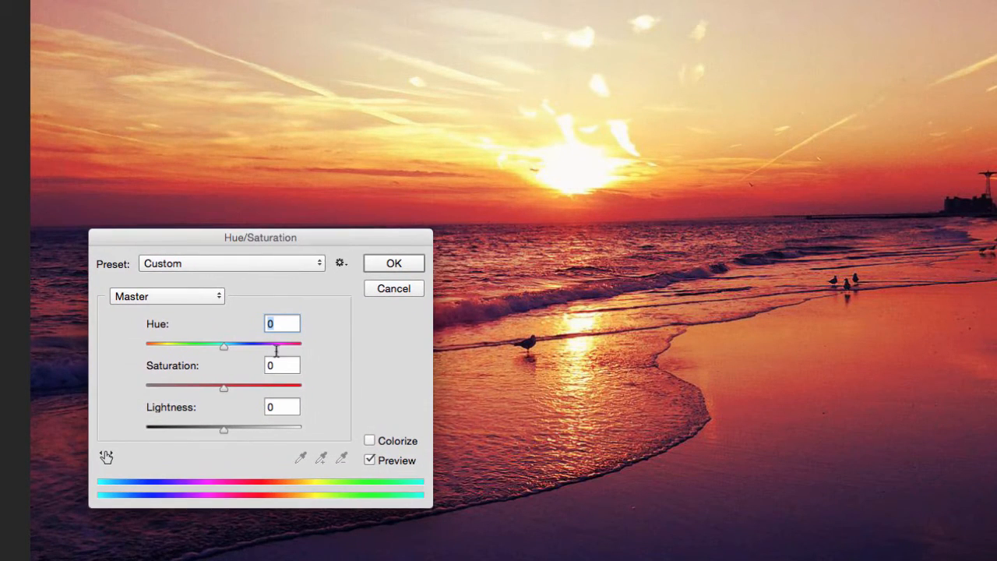
{"action": "mouse_move", "coordinate": [223, 351]}
{"action": "left_mouse_down"}
{"action": "mouse_move", "coordinate": [198, 352]}
{"action": "mouse_move", "coordinate": [225, 350]}
{"action": "mouse_move", "coordinate": [210, 345]}
{"action": "mouse_move", "coordinate": [196, 363]}
{"action": "mouse_move", "coordinate": [207, 365]}
{"action": "mouse_move", "coordinate": [194, 366]}
{"action": "mouse_move", "coordinate": [134, 361]}
{"action": "mouse_move", "coordinate": [210, 371]}
{"action": "mouse_move", "coordinate": [215, 364]}
{"action": "left_mouse_up"}
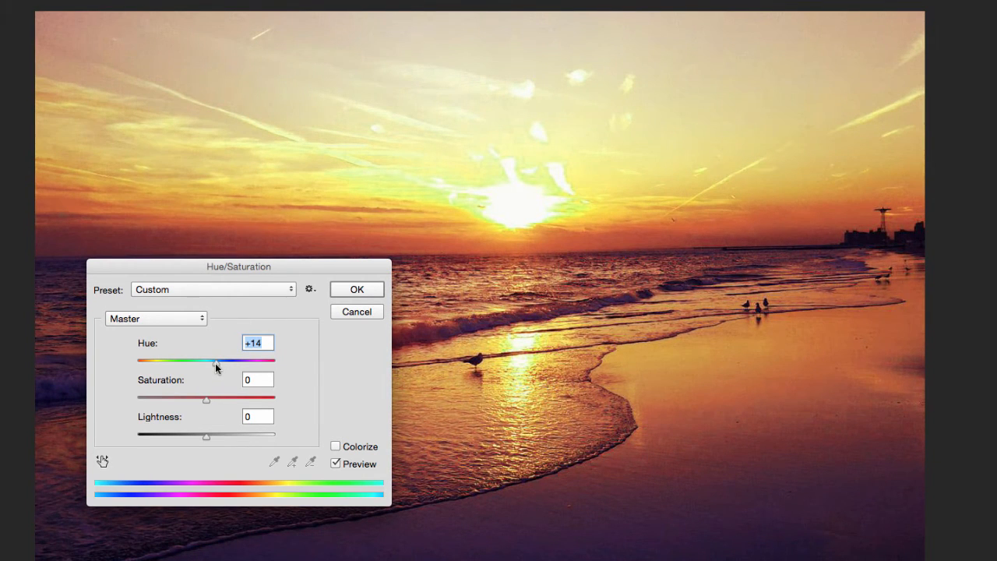
{"action": "left_click_drag", "start_coordinate": [267, 265], "coordinate": [220, 216]}
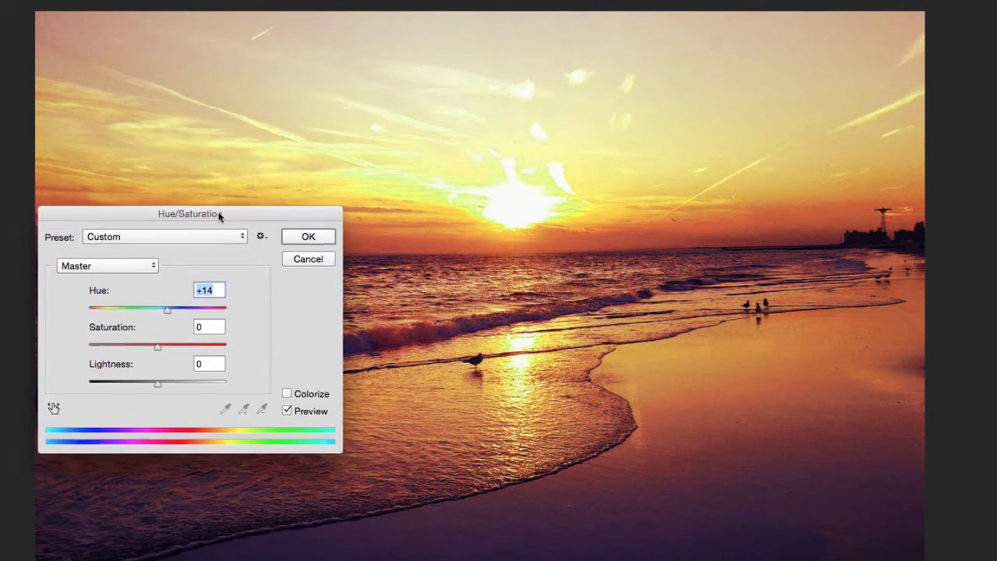
{"action": "left_click", "coordinate": [309, 240]}
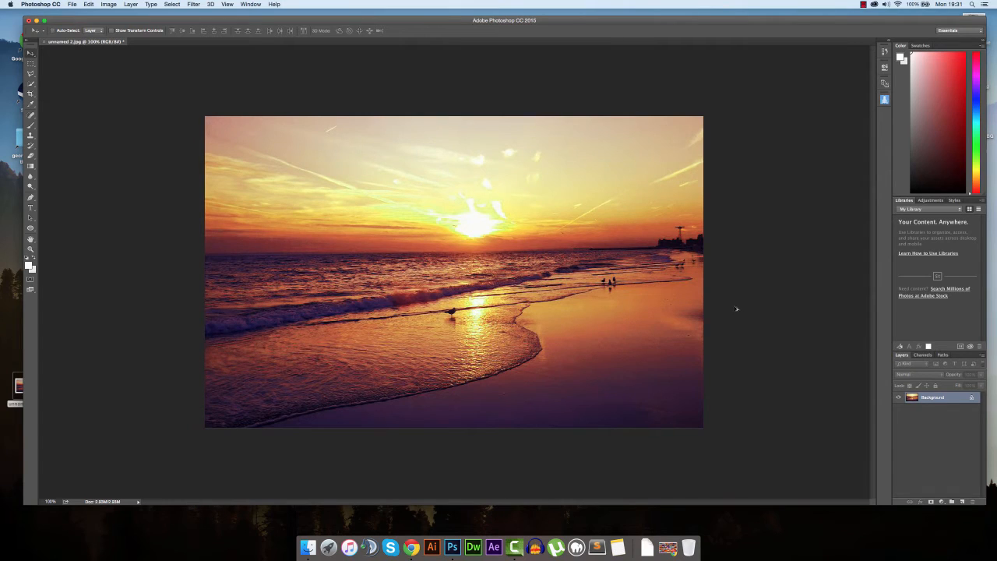
{"action": "key", "text": "super+z"}
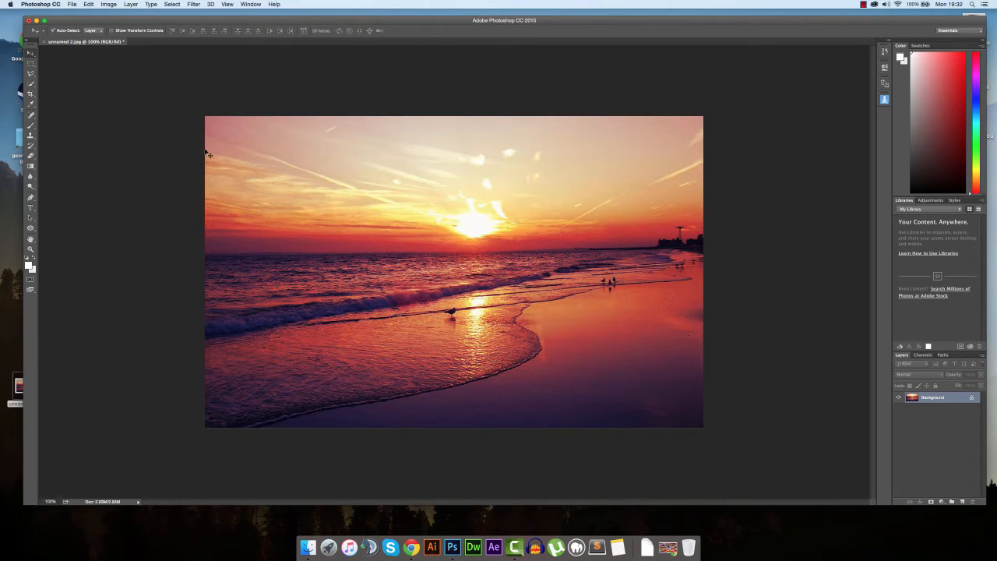
Try the Mosaic filter on the photo, lower its cell size to 33 square and cancel it
{"action": "left_click", "coordinate": [195, 5]}
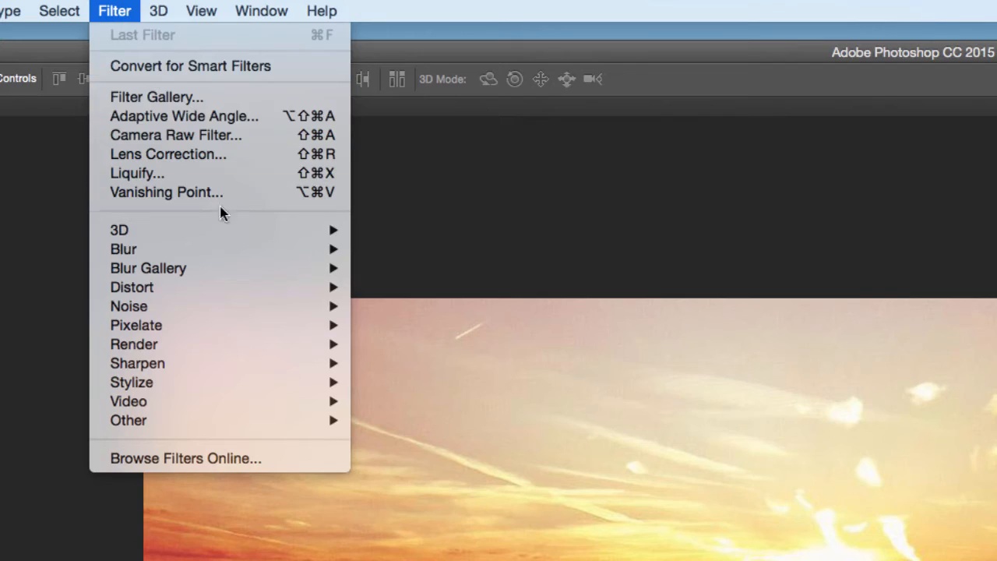
{"action": "mouse_move", "coordinate": [243, 142]}
{"action": "mouse_move", "coordinate": [244, 385]}
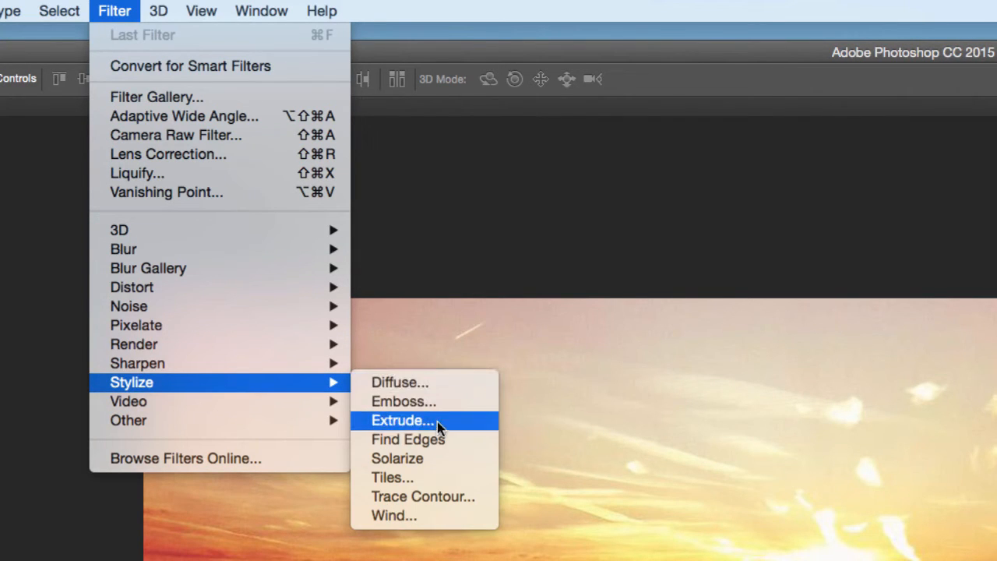
{"action": "mouse_move", "coordinate": [230, 326]}
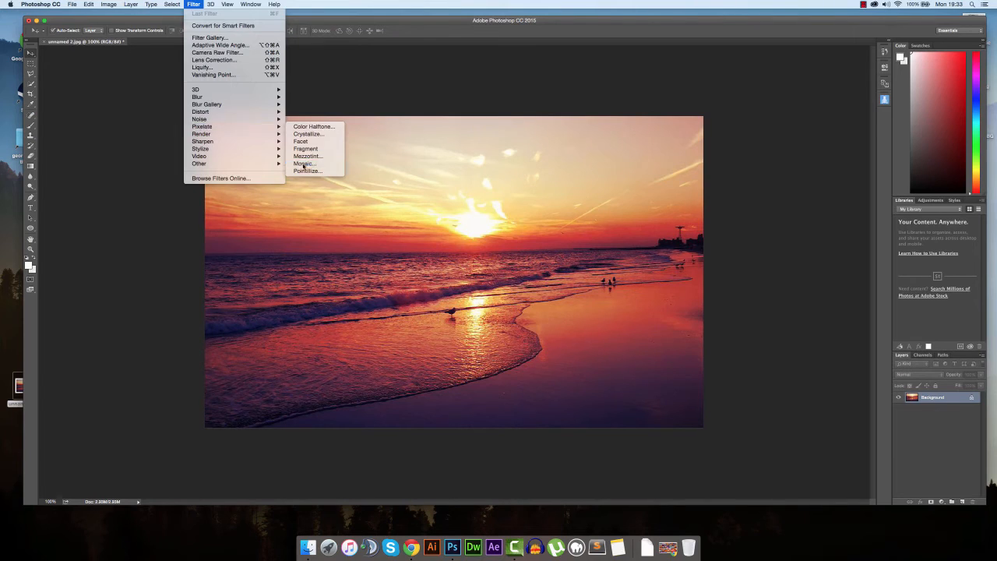
{"action": "left_click", "coordinate": [303, 165]}
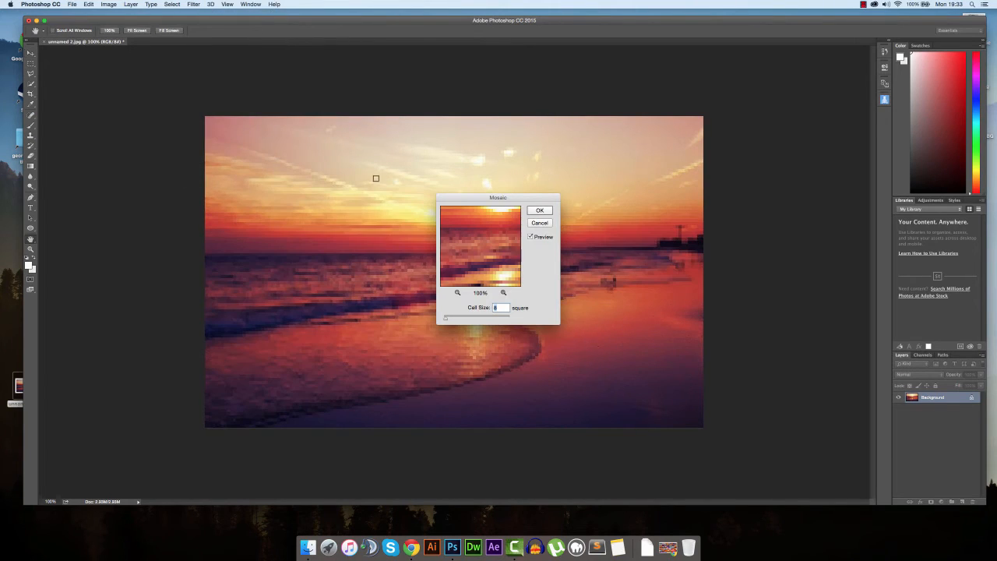
{"action": "left_click_drag", "start_coordinate": [515, 197], "coordinate": [637, 219]}
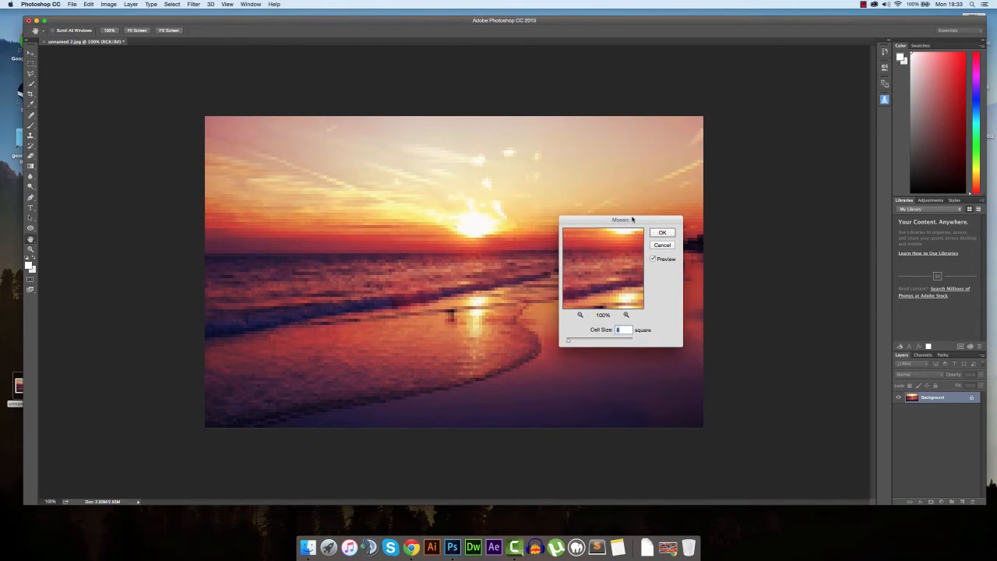
{"action": "left_click_drag", "start_coordinate": [570, 345], "coordinate": [583, 343]}
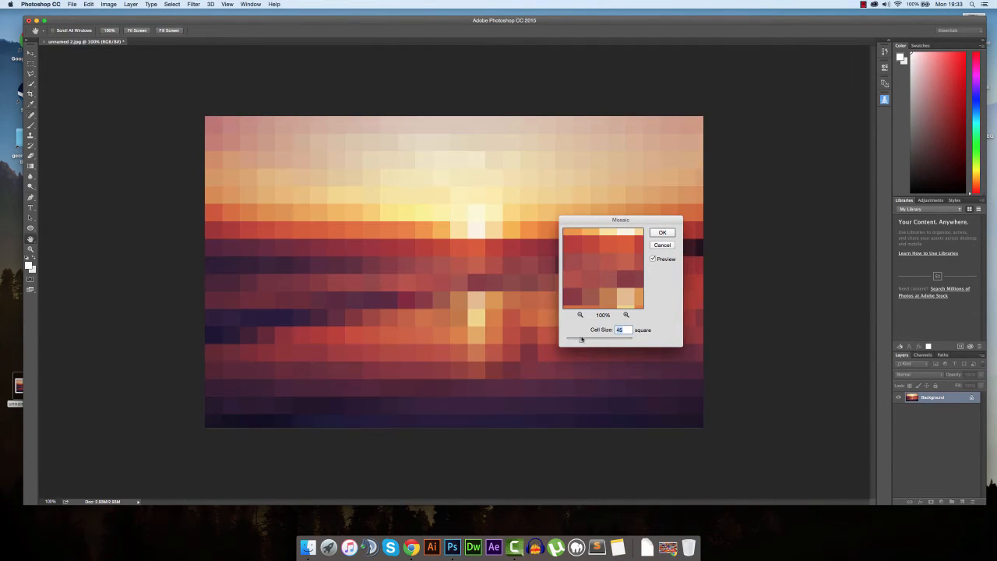
{"action": "left_click_drag", "start_coordinate": [641, 220], "coordinate": [709, 231]}
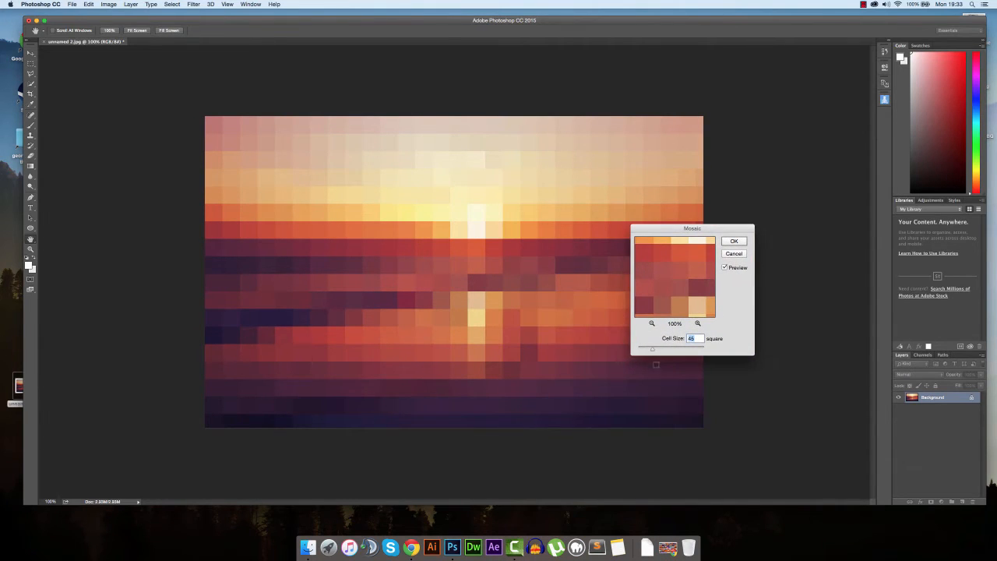
{"action": "left_click_drag", "start_coordinate": [655, 351], "coordinate": [649, 351]}
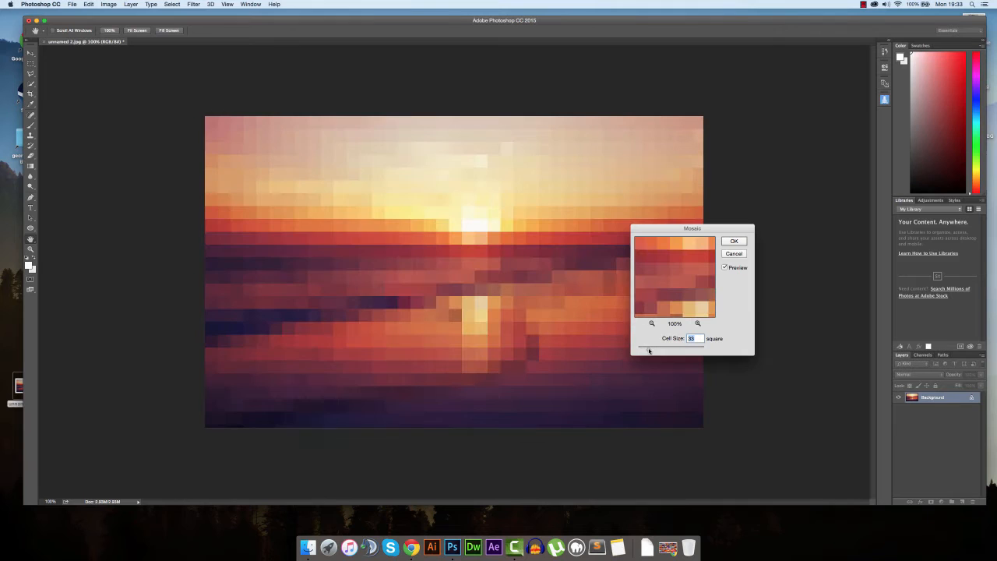
{"action": "left_click", "coordinate": [734, 253]}
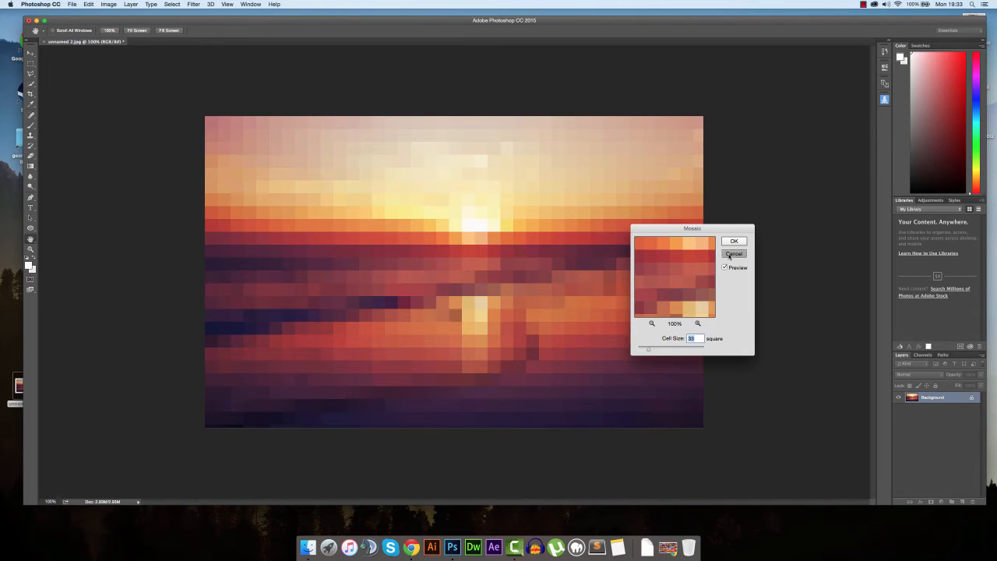
Try a Gaussian Blur with a radius of 7.4 pixels on the photo and cancel it
{"action": "left_click", "coordinate": [193, 4]}
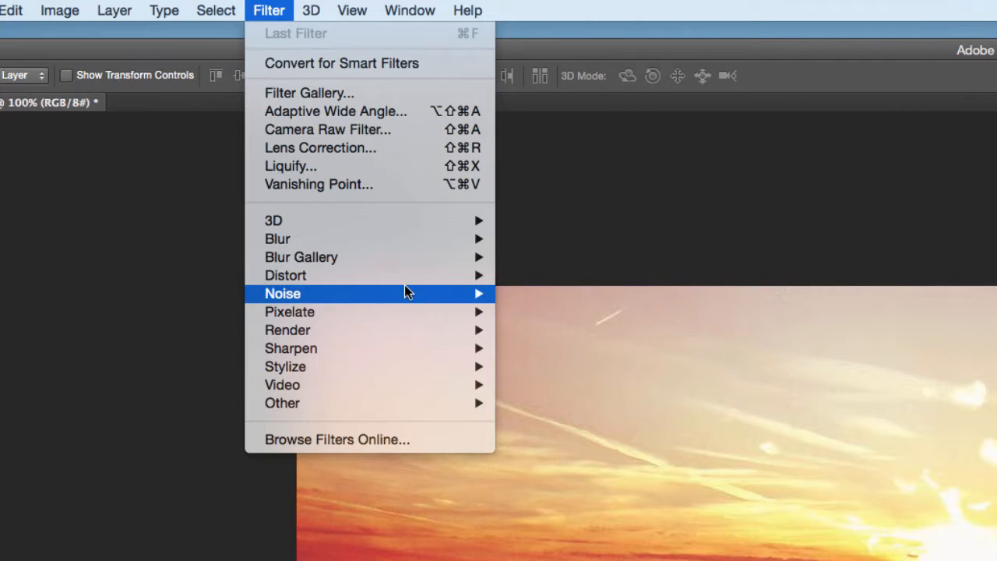
{"action": "mouse_move", "coordinate": [241, 117]}
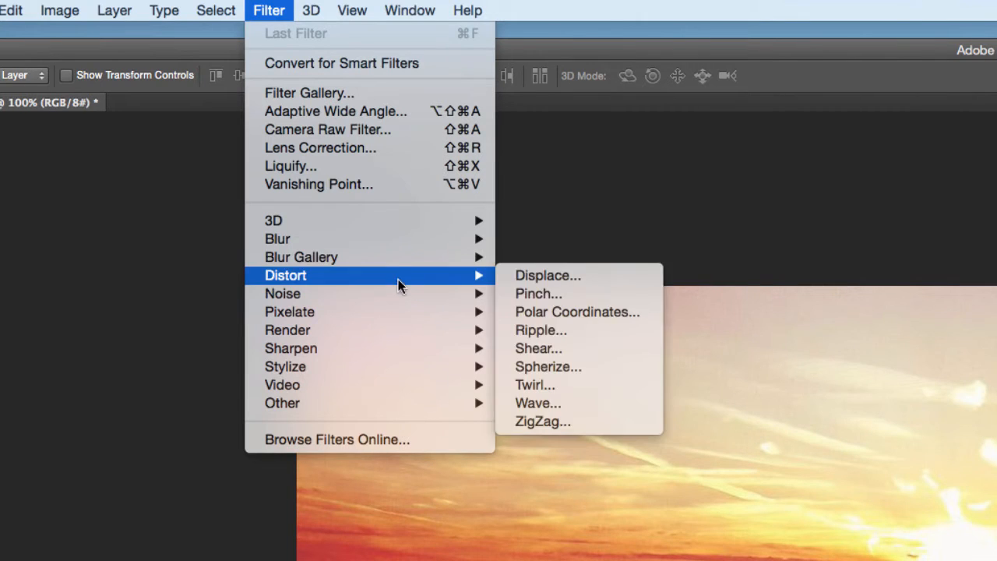
{"action": "mouse_move", "coordinate": [407, 238]}
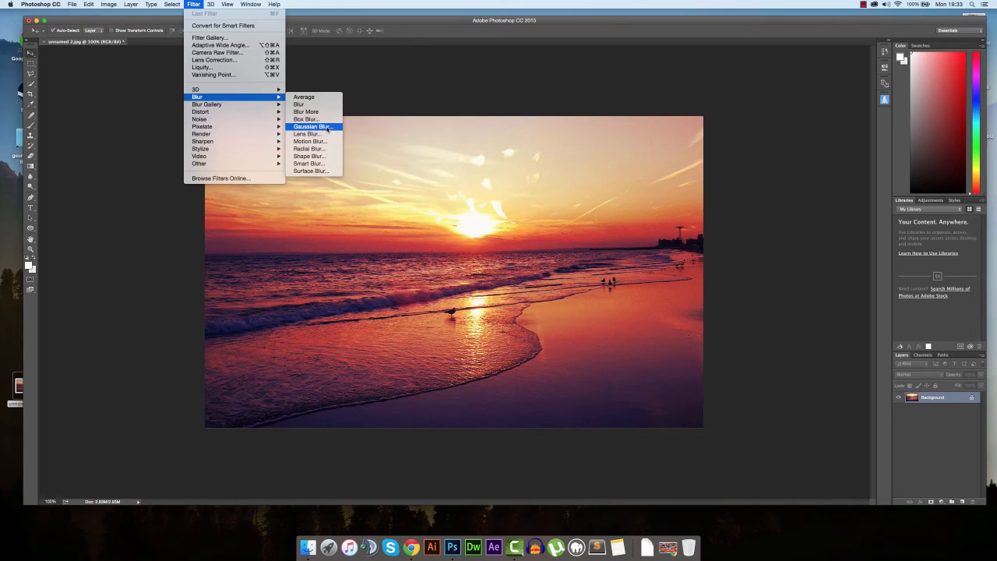
{"action": "left_click", "coordinate": [588, 314]}
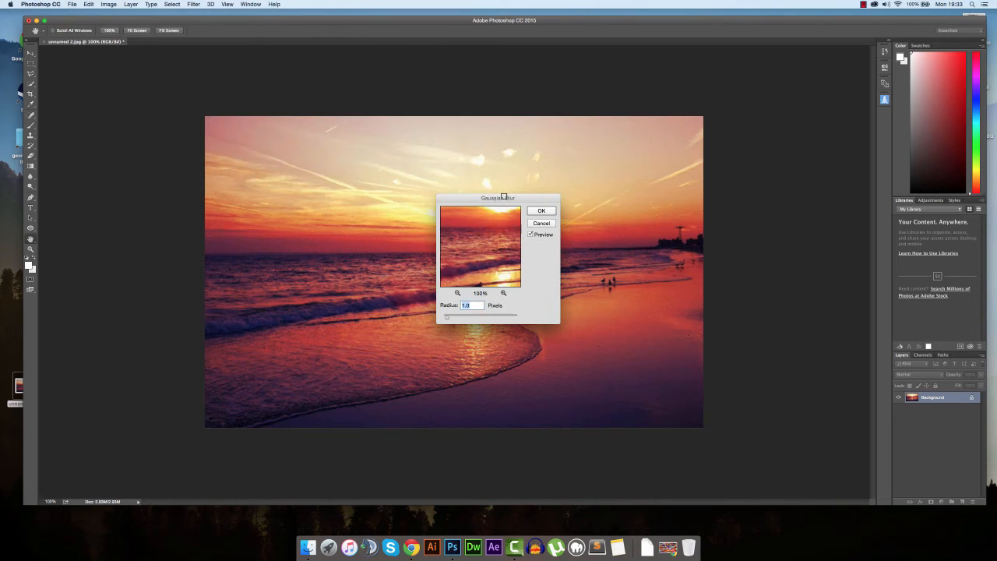
{"action": "left_click_drag", "start_coordinate": [503, 197], "coordinate": [680, 239]}
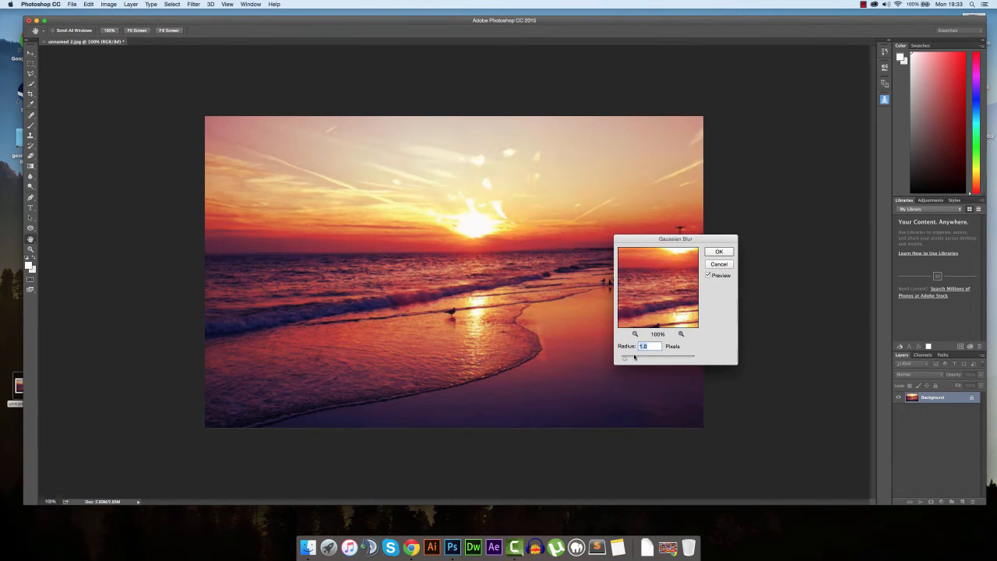
{"action": "left_click_drag", "start_coordinate": [625, 359], "coordinate": [646, 359]}
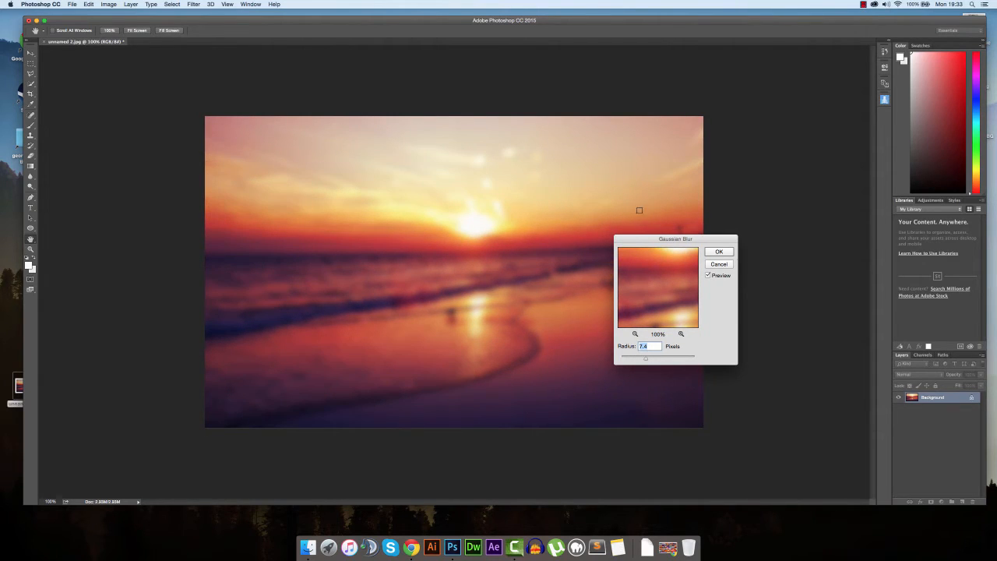
{"action": "left_click_drag", "start_coordinate": [658, 239], "coordinate": [703, 237]}
{"action": "left_click", "coordinate": [763, 264]}
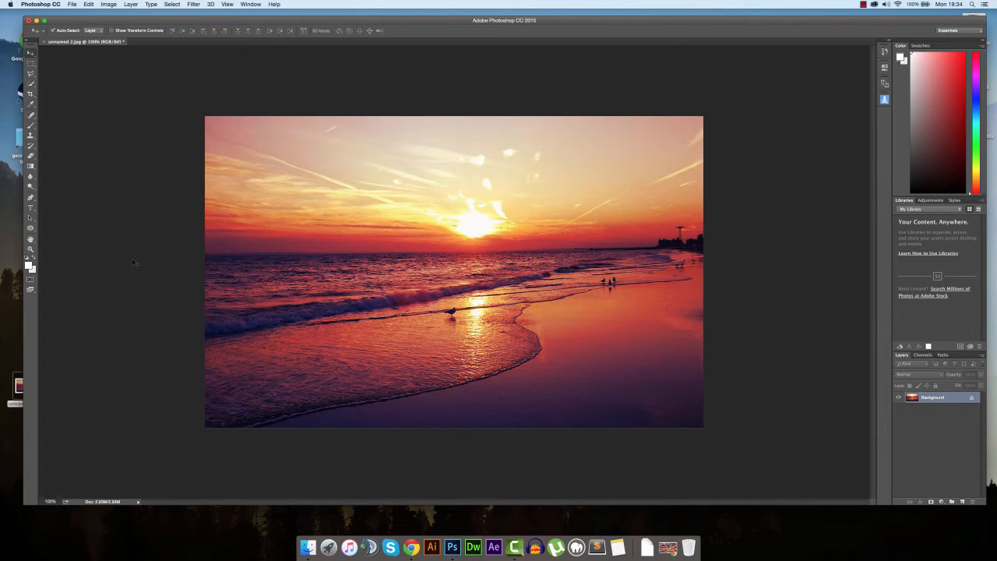
Add the text "TEST" to the photo with the Type tool, just above the horizon and left of the sun
{"action": "key", "text": "t"}
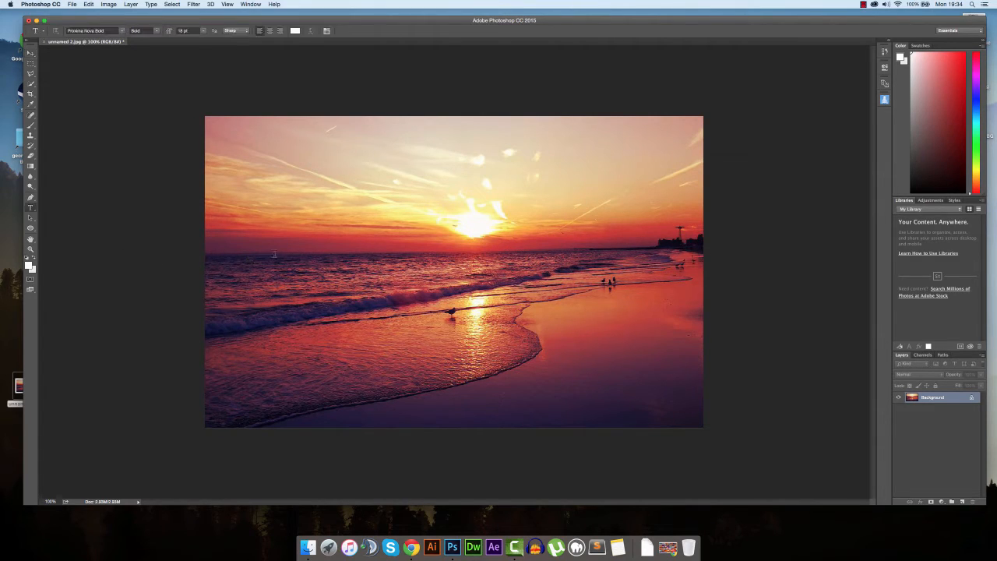
{"action": "left_click", "coordinate": [318, 241]}
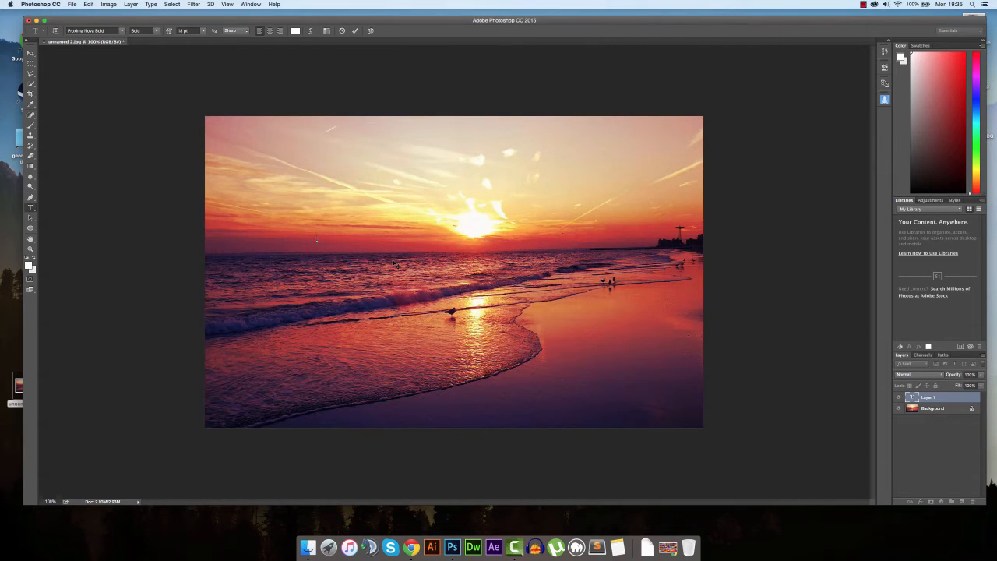
{"action": "type", "text": "TEST"}
Enlarge the whole TEST text, trying 64, 100 and 72 pt before settling on 197 pt
{"action": "left_click_drag", "start_coordinate": [335, 240], "coordinate": [310, 240]}
{"action": "left_click", "coordinate": [324, 239]}
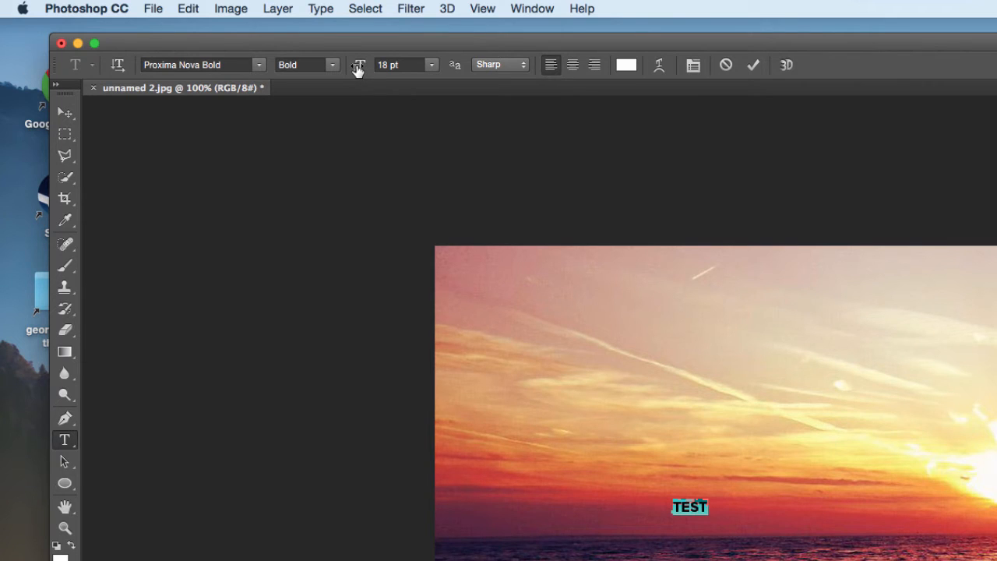
{"action": "left_click_drag", "start_coordinate": [358, 68], "coordinate": [395, 68]}
{"action": "double_click", "coordinate": [380, 65]}
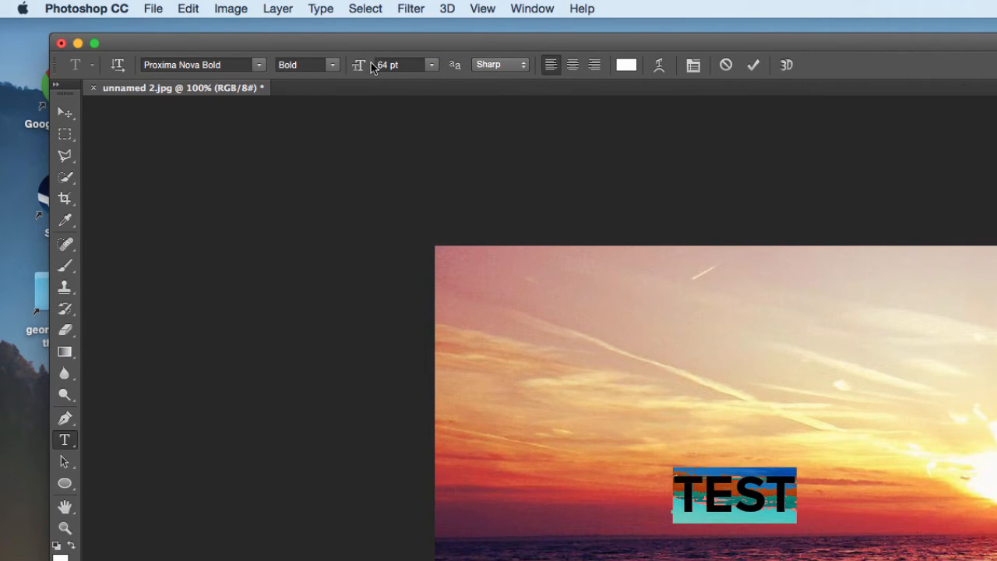
{"action": "type", "text": "100"}
{"action": "key", "text": "Return"}
{"action": "left_click", "coordinate": [431, 65]}
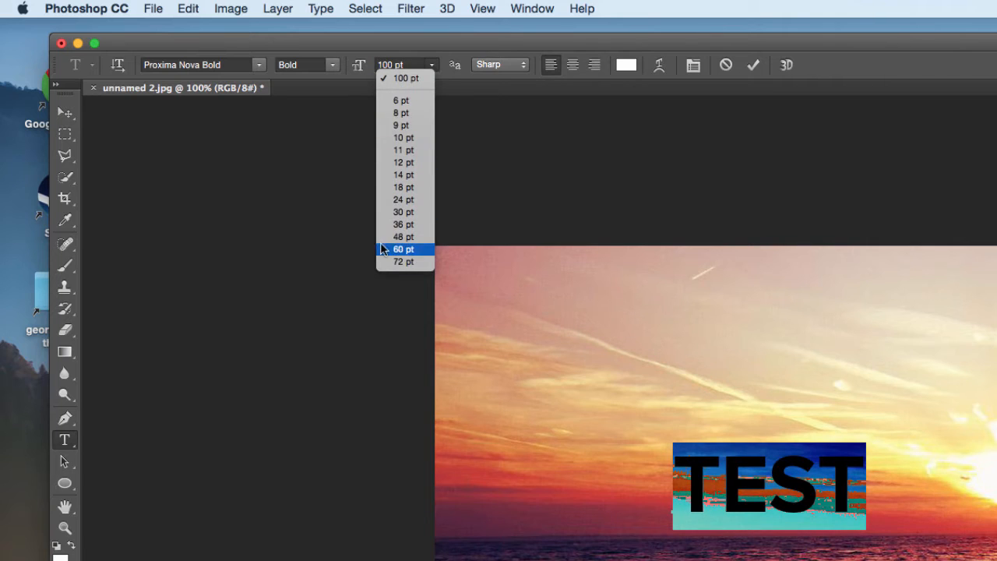
{"action": "left_click", "coordinate": [408, 262]}
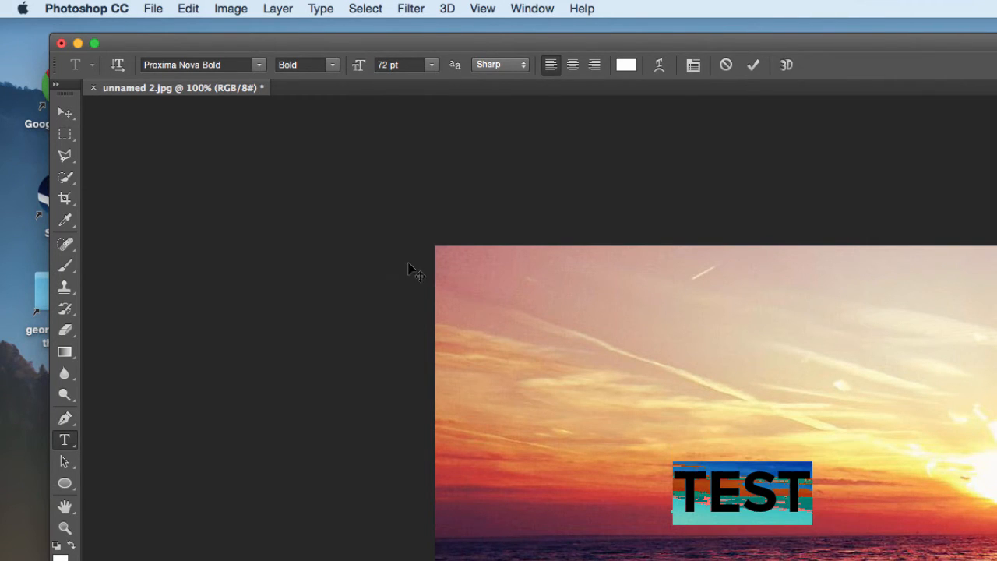
{"action": "left_click_drag", "start_coordinate": [360, 65], "coordinate": [453, 65]}
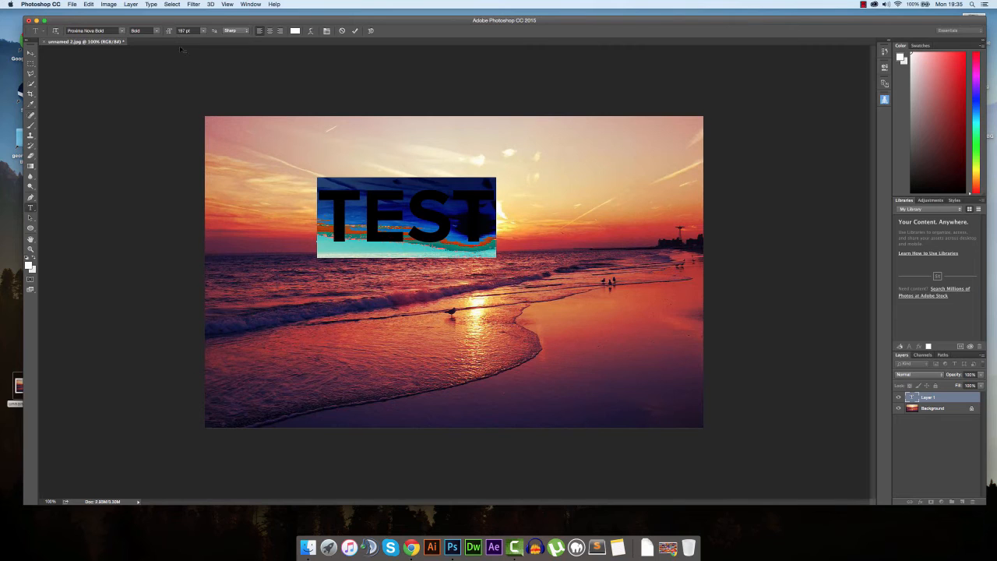
{"action": "left_click", "coordinate": [398, 217]}
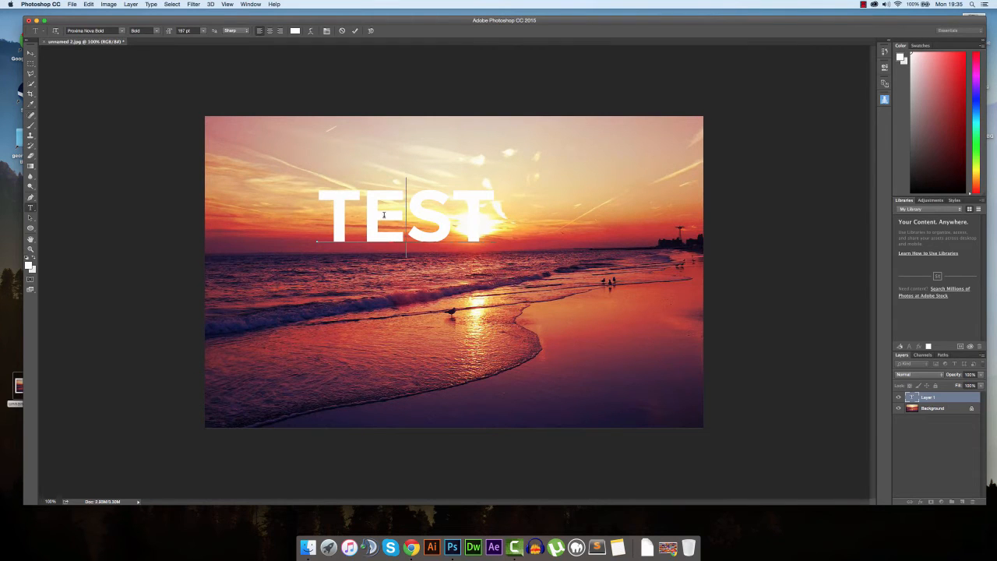
Change the colour of the whole TEST text to bright green #6af52d
{"action": "key", "text": "super+a"}
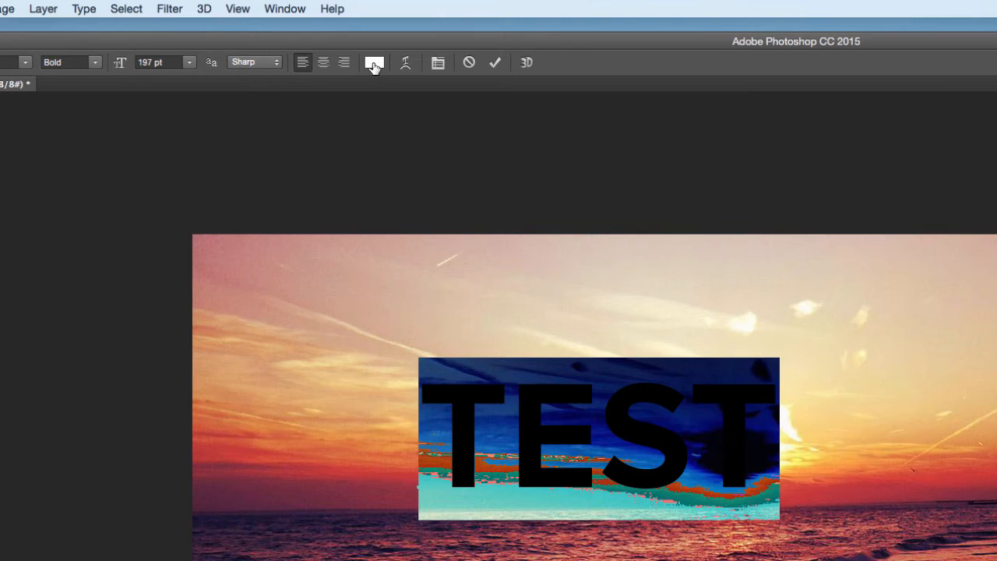
{"action": "left_click", "coordinate": [295, 33]}
{"action": "mouse_move", "coordinate": [135, 289]}
{"action": "left_mouse_down"}
{"action": "mouse_move", "coordinate": [216, 261]}
{"action": "mouse_move", "coordinate": [263, 225]}
{"action": "mouse_move", "coordinate": [258, 200]}
{"action": "mouse_move", "coordinate": [239, 182]}
{"action": "mouse_move", "coordinate": [220, 187]}
{"action": "left_mouse_up"}
{"action": "mouse_move", "coordinate": [324, 283]}
{"action": "left_mouse_down"}
{"action": "mouse_move", "coordinate": [328, 323]}
{"action": "mouse_move", "coordinate": [328, 307]}
{"action": "left_mouse_up"}
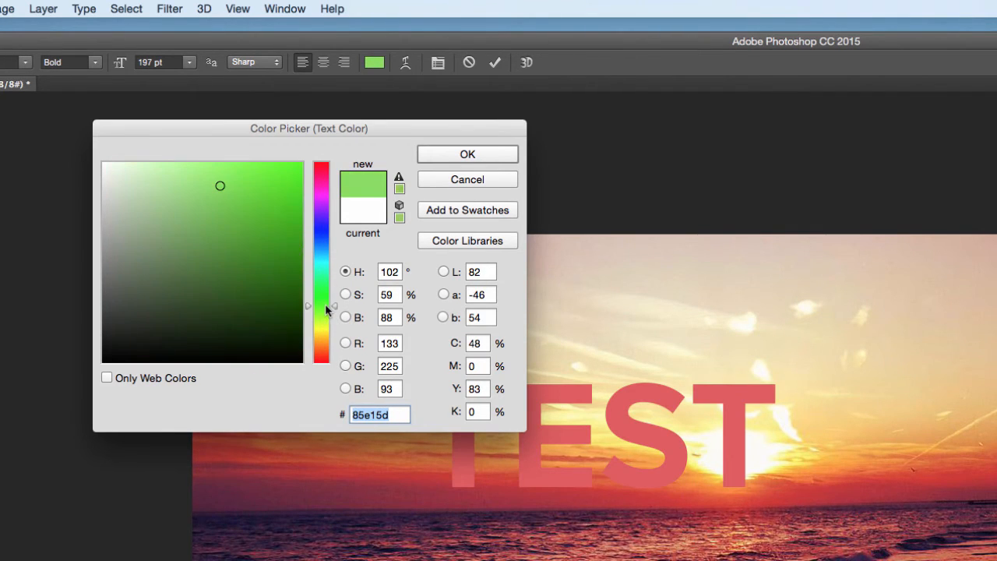
{"action": "left_click", "coordinate": [268, 172]}
{"action": "left_click", "coordinate": [265, 169]}
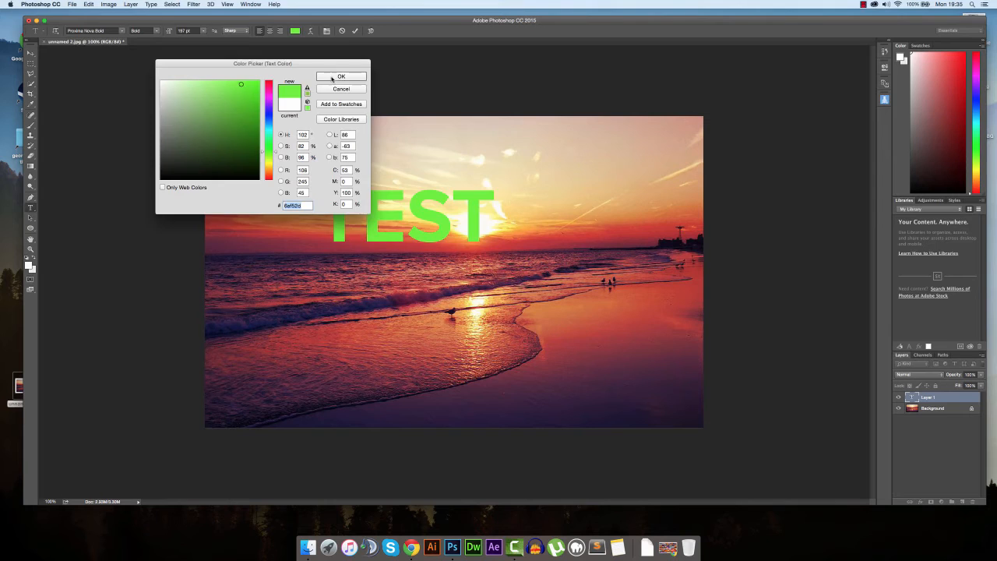
{"action": "left_click", "coordinate": [331, 78]}
{"action": "left_click", "coordinate": [452, 209]}
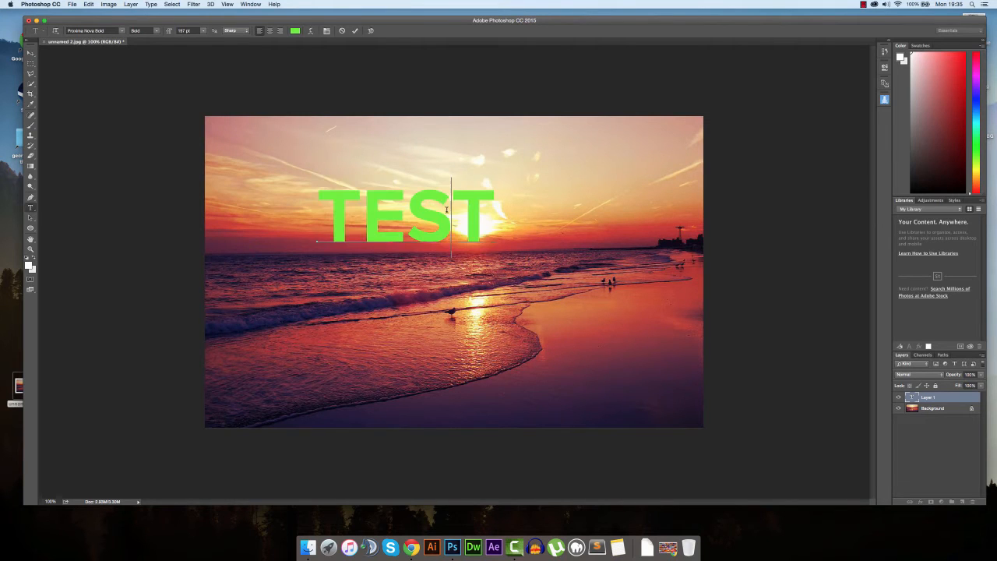
{"action": "left_click", "coordinate": [492, 209]}
Move the TEST text down over the sea with the Move tool, centring it horizontally in the photo
{"action": "left_click", "coordinate": [30, 53]}
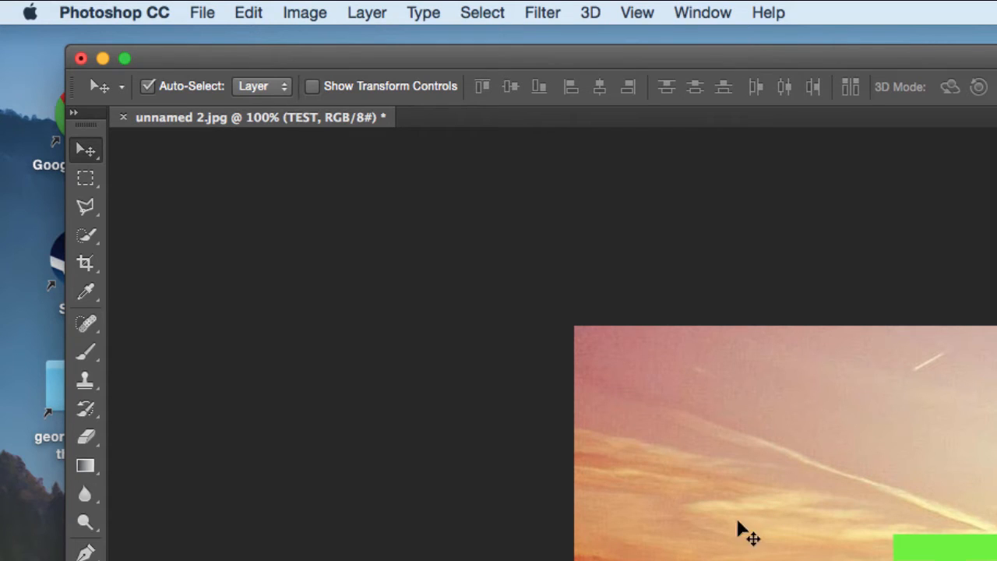
{"action": "left_click", "coordinate": [255, 86]}
{"action": "left_click", "coordinate": [247, 85]}
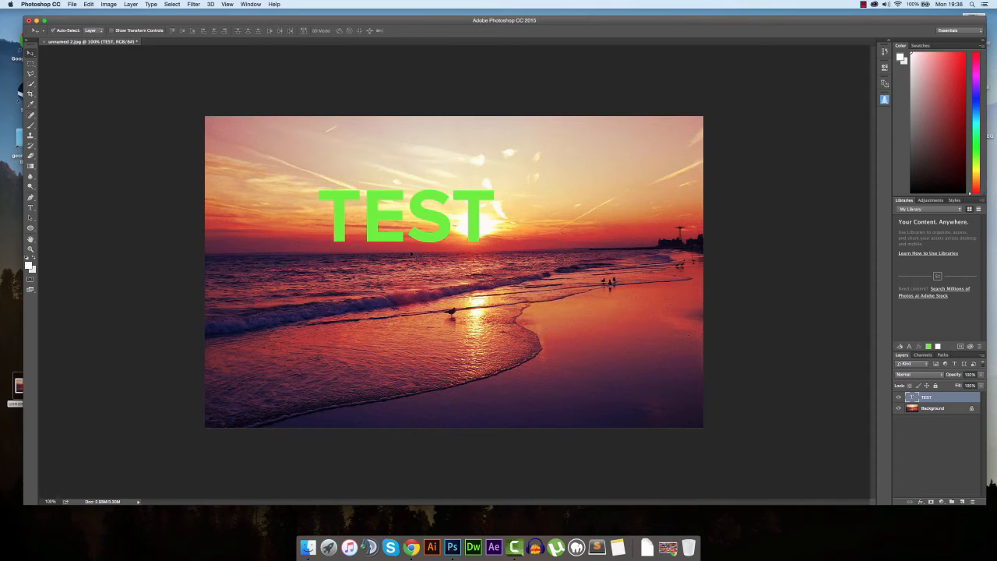
{"action": "left_click_drag", "start_coordinate": [444, 230], "coordinate": [492, 281]}
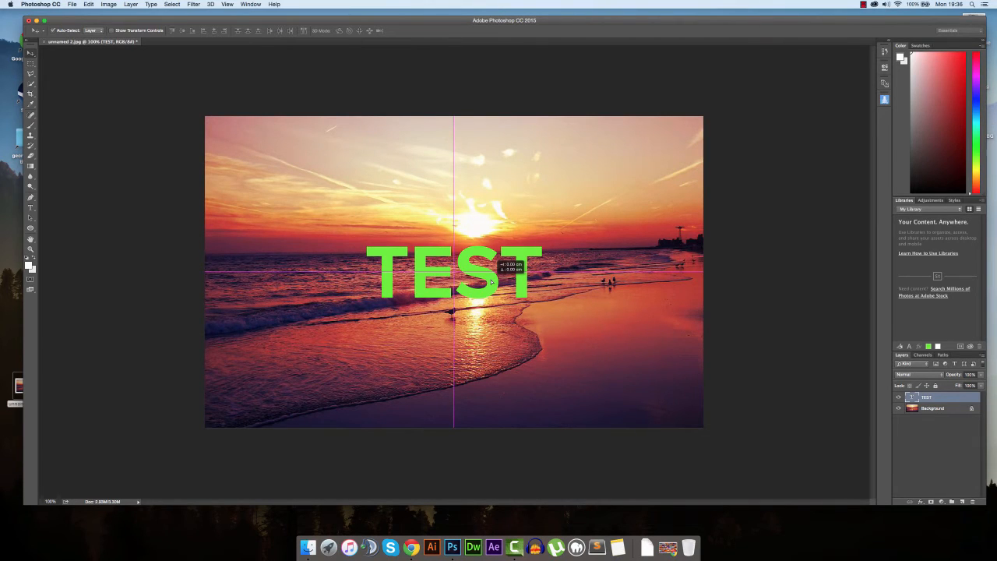
{"action": "mouse_move", "coordinate": [491, 281]}
{"action": "left_mouse_down"}
{"action": "mouse_move", "coordinate": [368, 196]}
{"action": "mouse_move", "coordinate": [391, 231]}
{"action": "mouse_move", "coordinate": [494, 282]}
{"action": "left_mouse_up"}
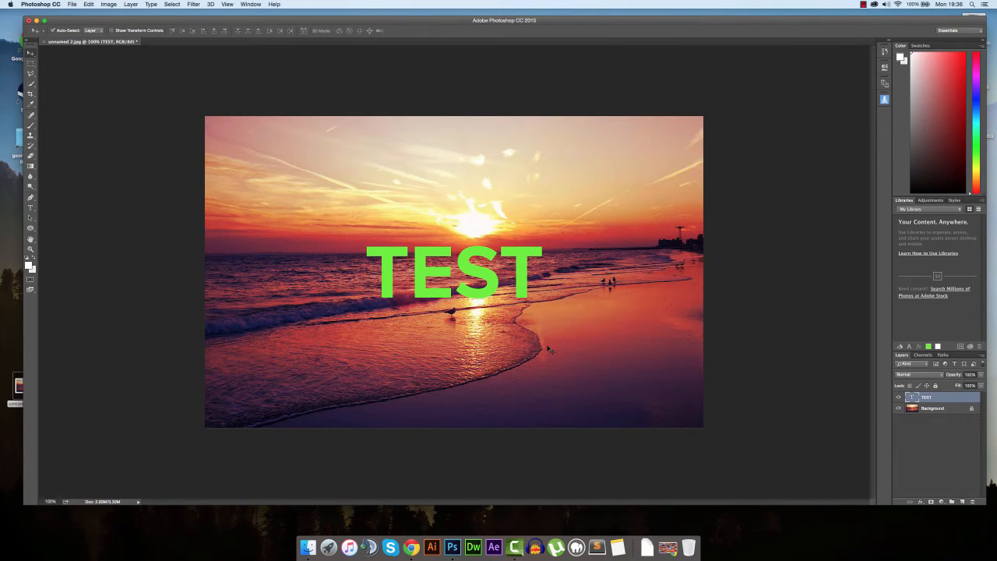
Try other fonts on the whole TEST text, cycling past Proxima Nova Extrabold to PT Mono Bold
{"action": "key", "text": "t"}
{"action": "left_click", "coordinate": [491, 275]}
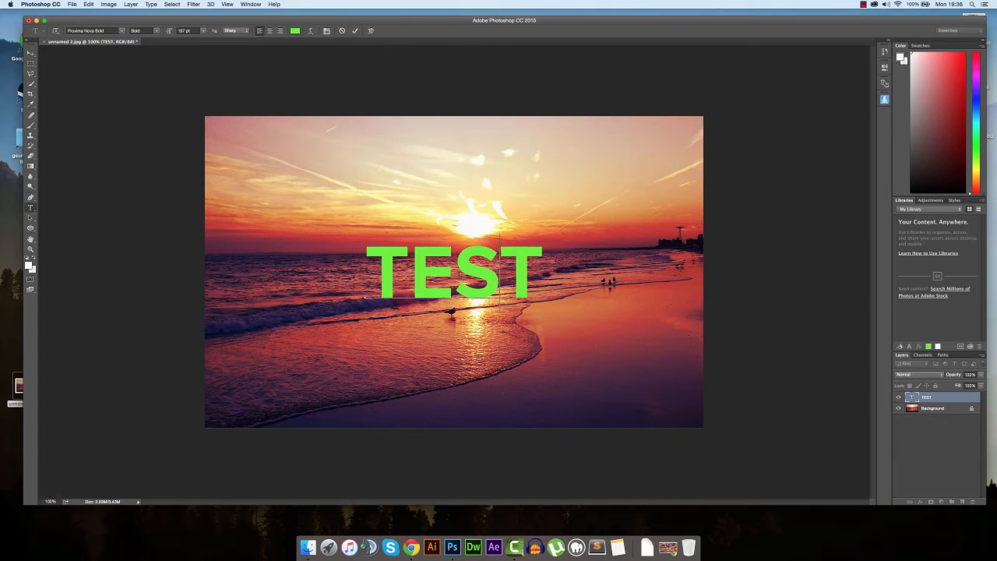
{"action": "key", "text": "ctrl+a"}
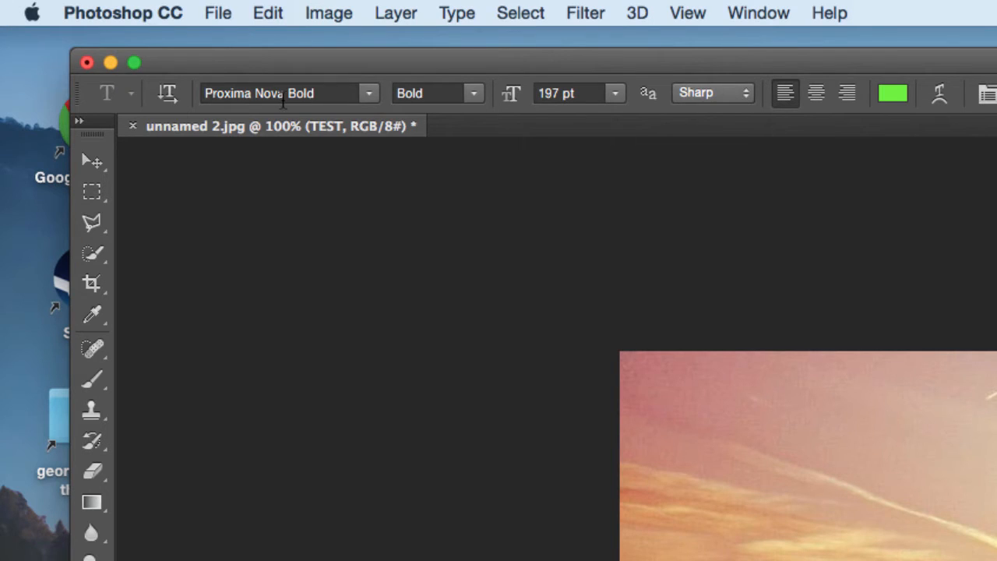
{"action": "left_click", "coordinate": [93, 32]}
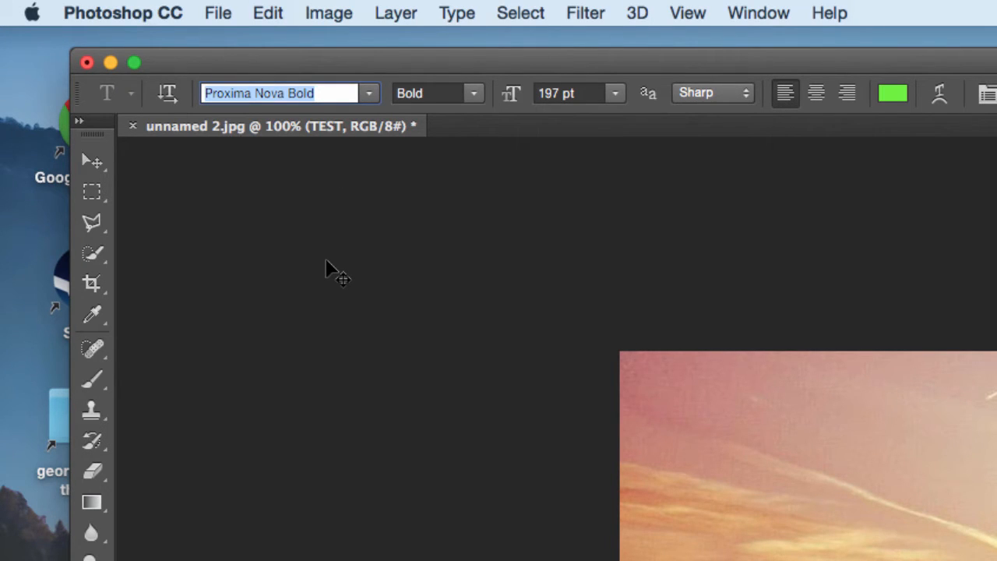
{"action": "key", "text": "Down"}
{"action": "key", "text": "Down"}
{"action": "key", "text": "Down"}
{"action": "key", "text": "Down"}
{"action": "key", "text": "Down"}
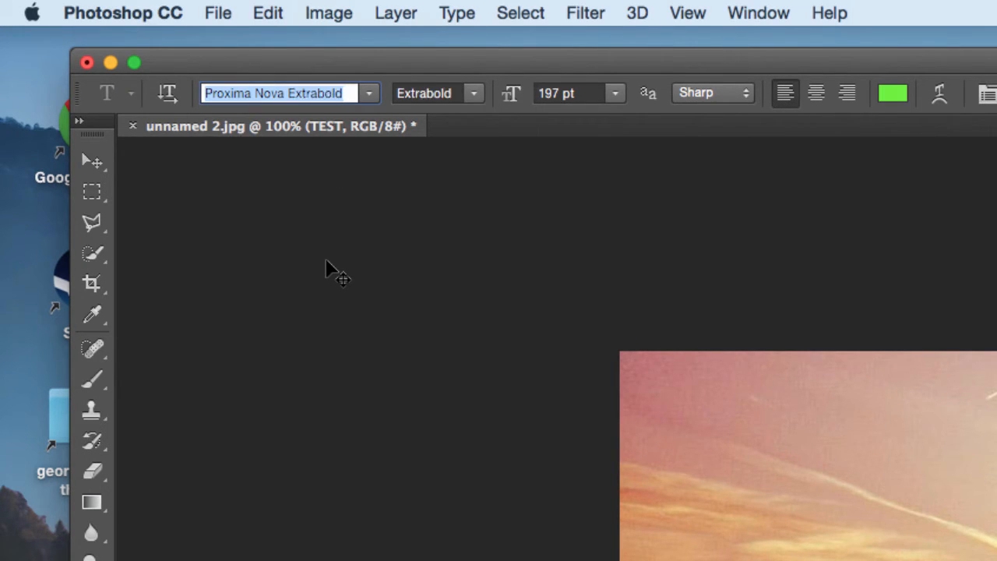
{"action": "key", "text": "Down"}
{"action": "key", "text": "Down"}
{"action": "key", "text": "Down"}
{"action": "key", "text": "Down"}
{"action": "key", "text": "Down"}
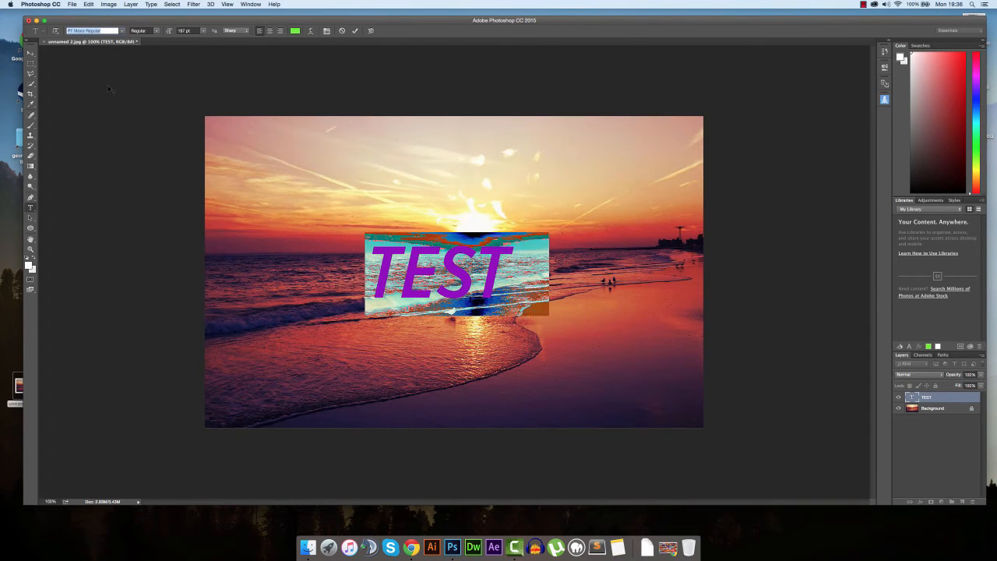
{"action": "key", "text": "Down"}
{"action": "key", "text": "Down"}
{"action": "key", "text": "Down"}
{"action": "key", "text": "Down"}
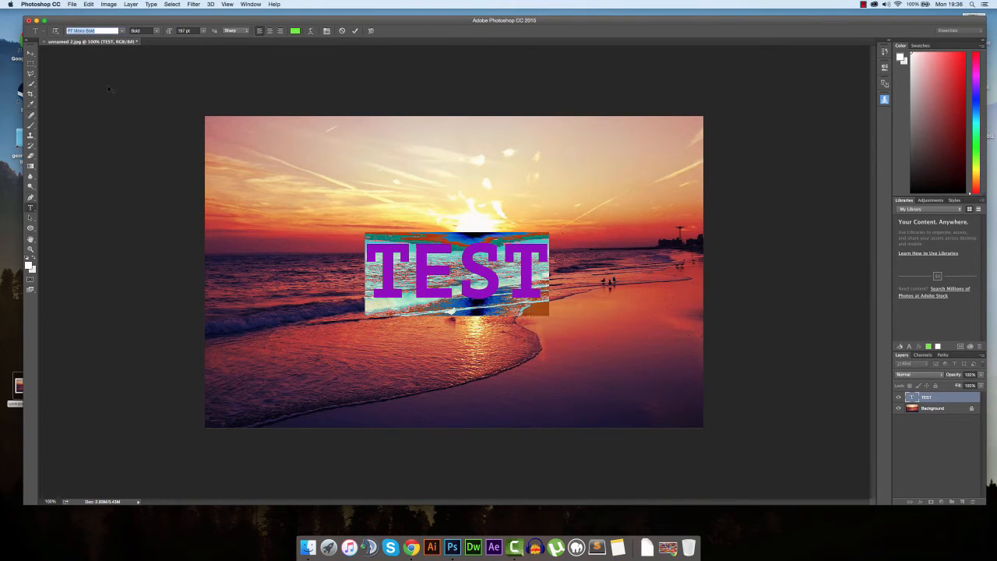
{"action": "left_click", "coordinate": [544, 272]}
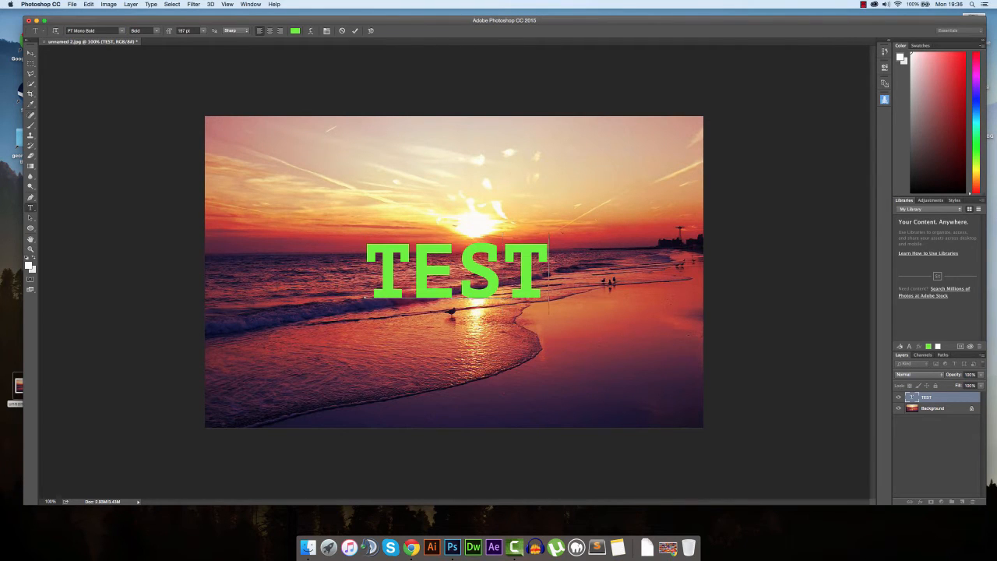
Browse the available fonts for the whole TEST text, previewing Palatino Bold Italic on it
{"action": "left_click_drag", "start_coordinate": [544, 272], "coordinate": [323, 276]}
{"action": "left_click", "coordinate": [121, 30]}
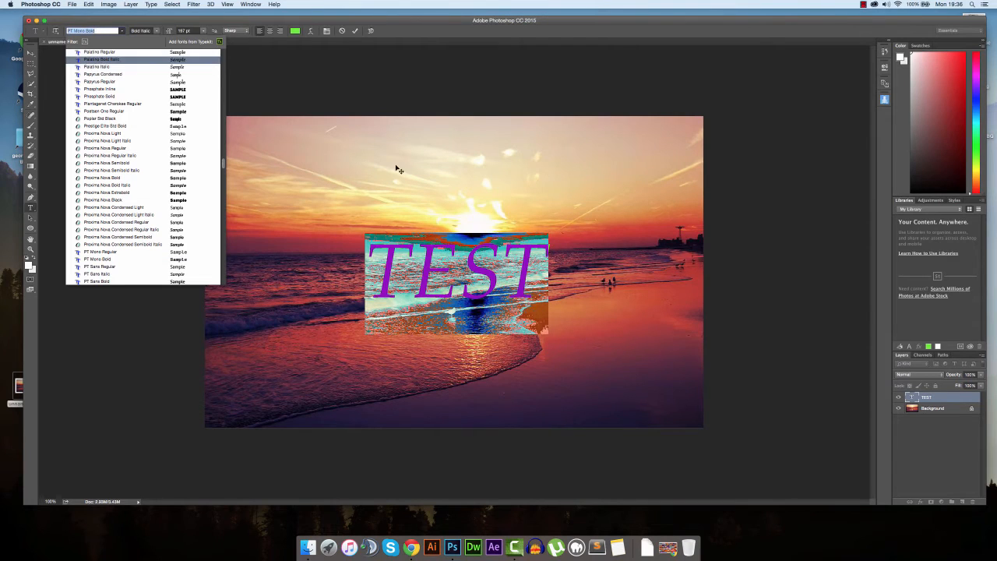
{"action": "left_click", "coordinate": [547, 273]}
Set the font of the whole TEST text to Arial Bold, comparing the other Arial styles on it
{"action": "key", "text": "super+a"}
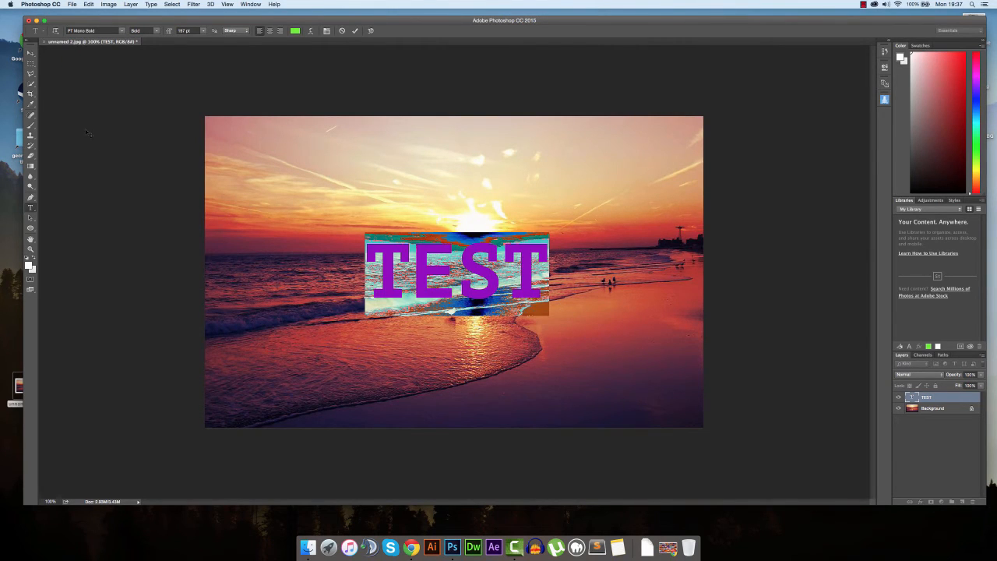
{"action": "left_click", "coordinate": [94, 31]}
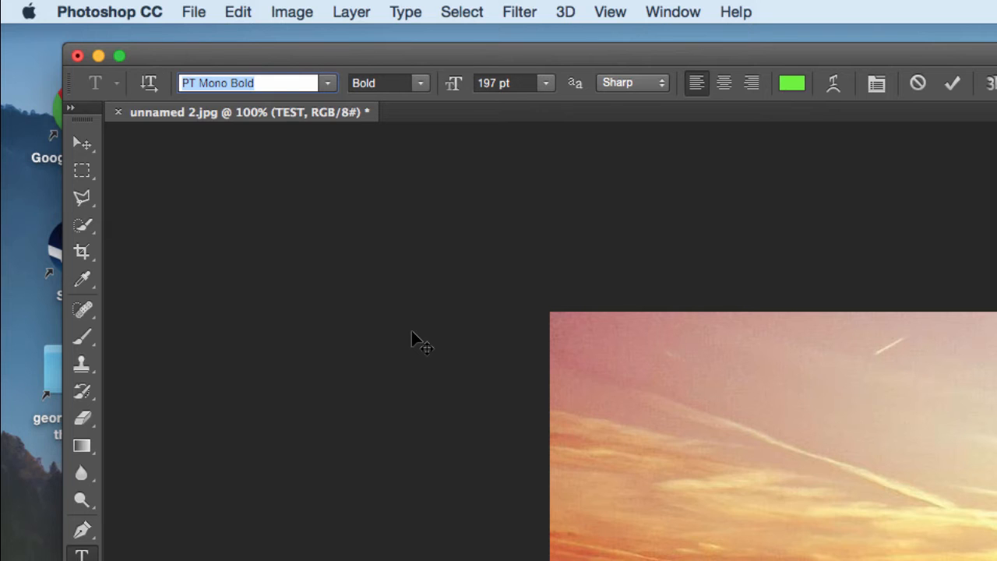
{"action": "type", "text": "ar"}
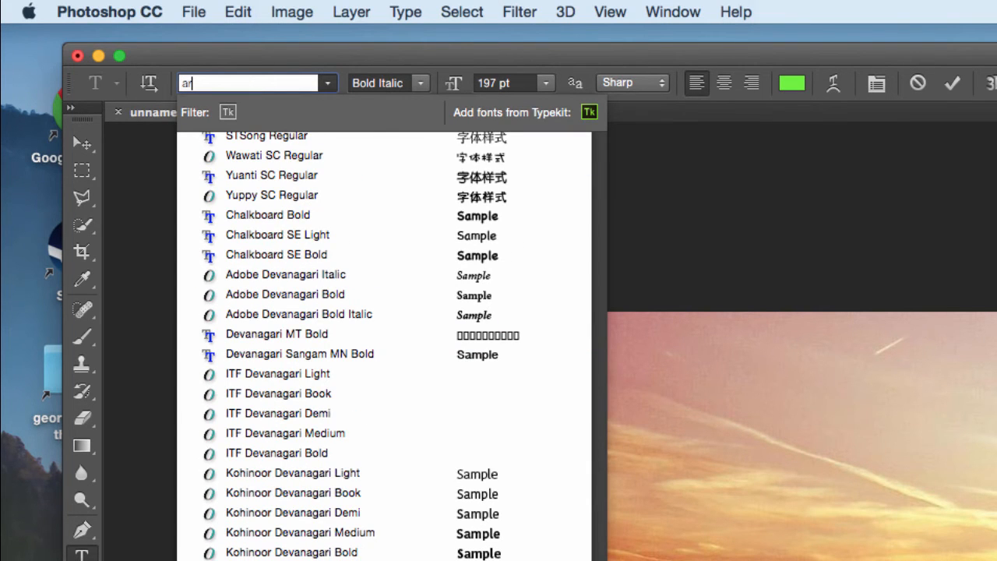
{"action": "type", "text": "ial"}
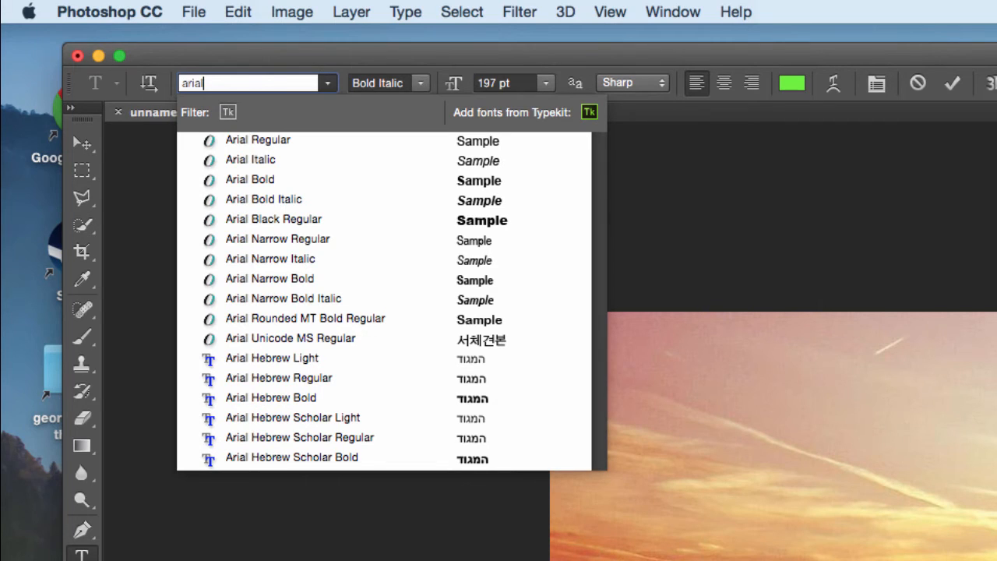
{"action": "key", "text": "Down"}
{"action": "key", "text": "Down"}
{"action": "key", "text": "Down"}
{"action": "key", "text": "Down"}
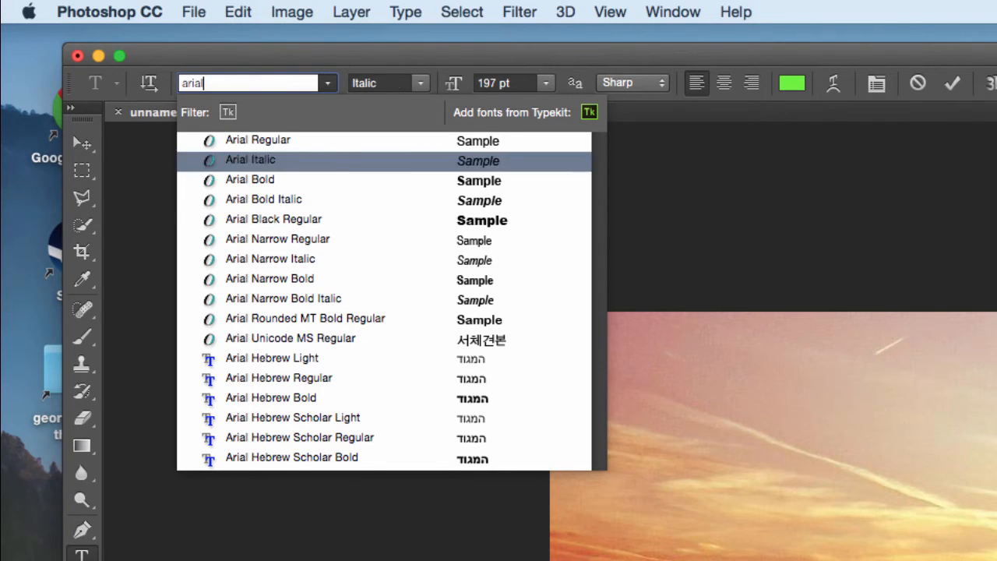
{"action": "key", "text": "Up"}
{"action": "key", "text": "Up"}
{"action": "key", "text": "Up"}
{"action": "key", "text": "Down"}
{"action": "key", "text": "Down"}
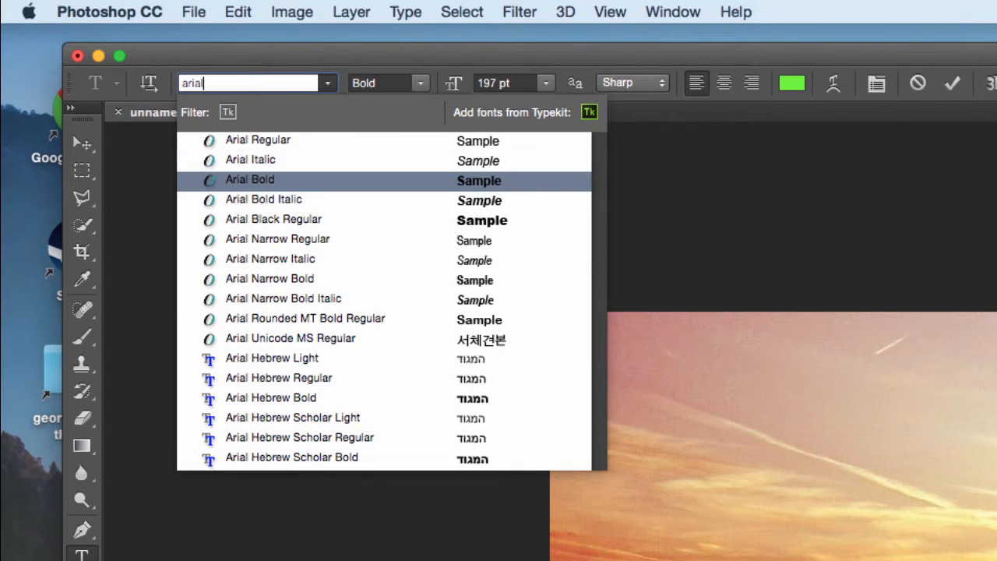
{"action": "key", "text": "Return"}
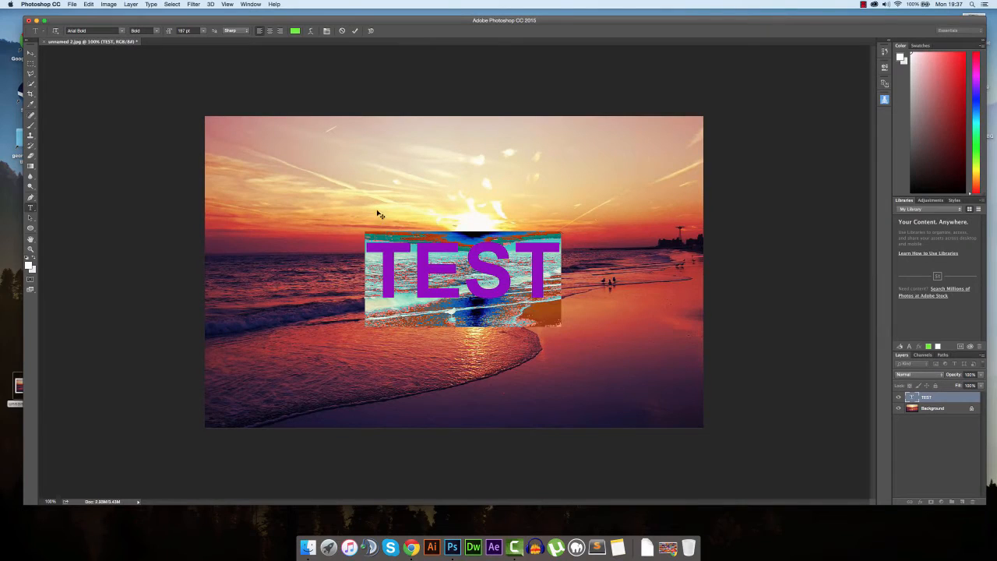
{"action": "left_click", "coordinate": [480, 288]}
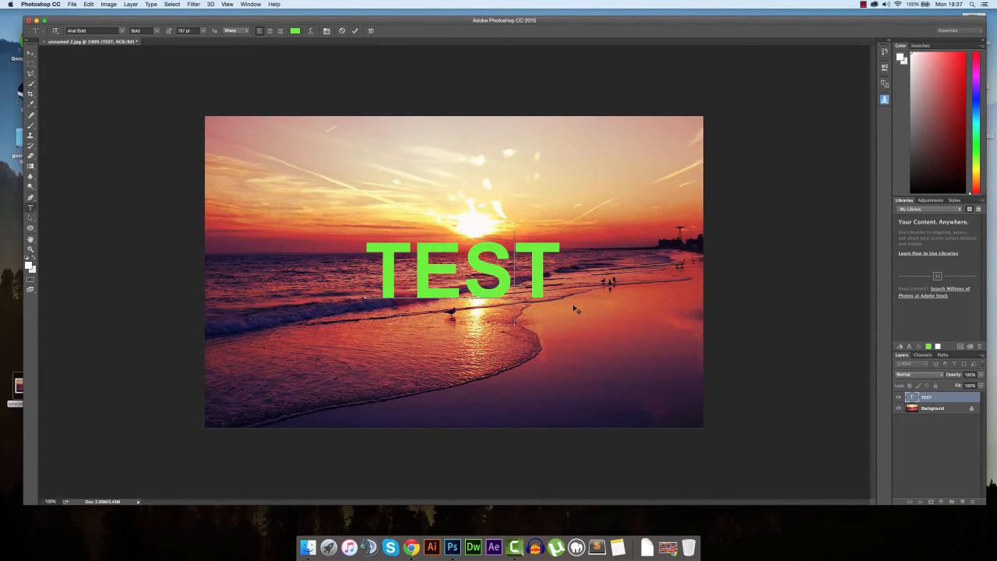
{"action": "left_click", "coordinate": [539, 267]}
{"action": "left_click", "coordinate": [30, 53]}
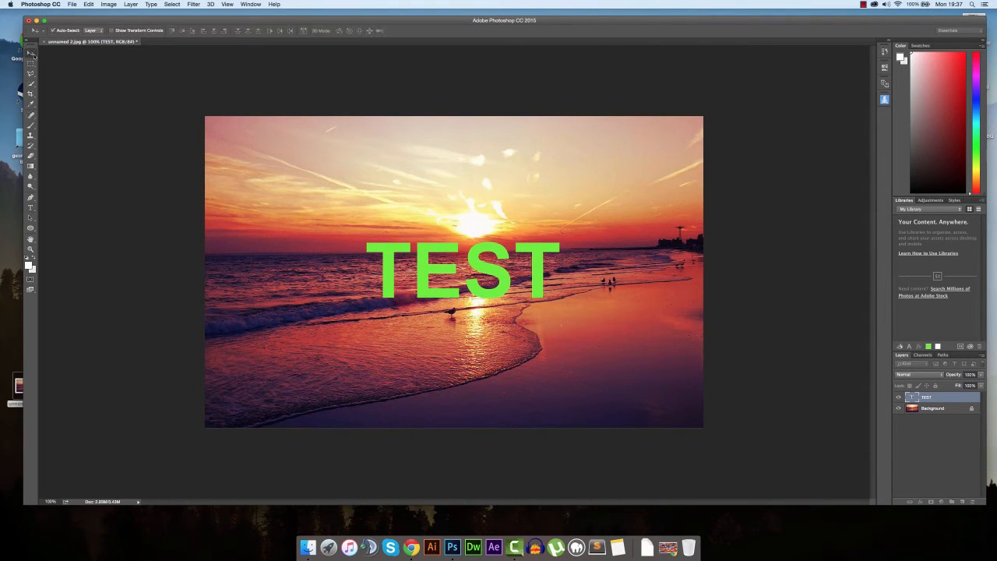
Open the layer style settings of the TEST text layer and move the dialog clear of the text
{"action": "double_click", "coordinate": [957, 400]}
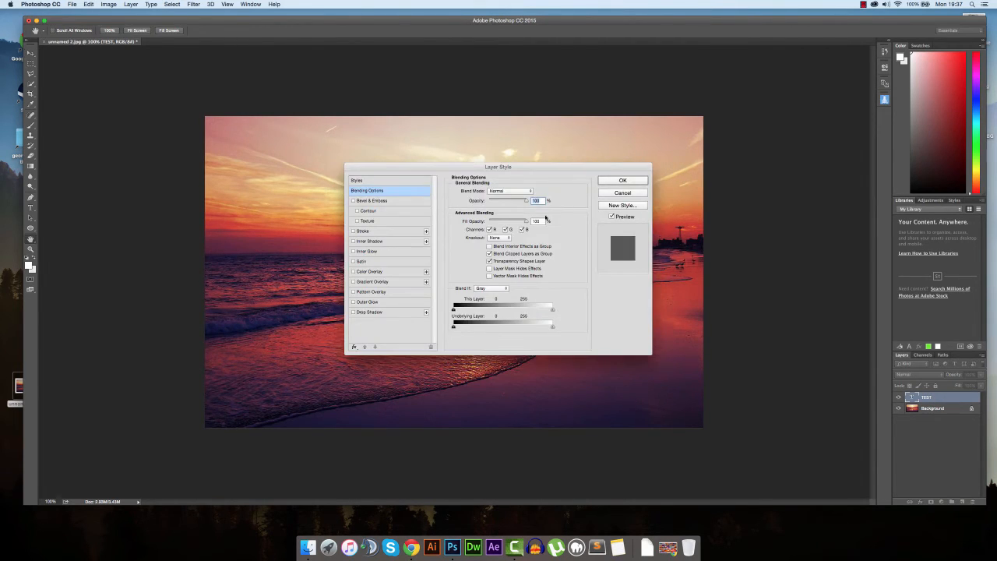
{"action": "left_click_drag", "start_coordinate": [507, 168], "coordinate": [713, 204]}
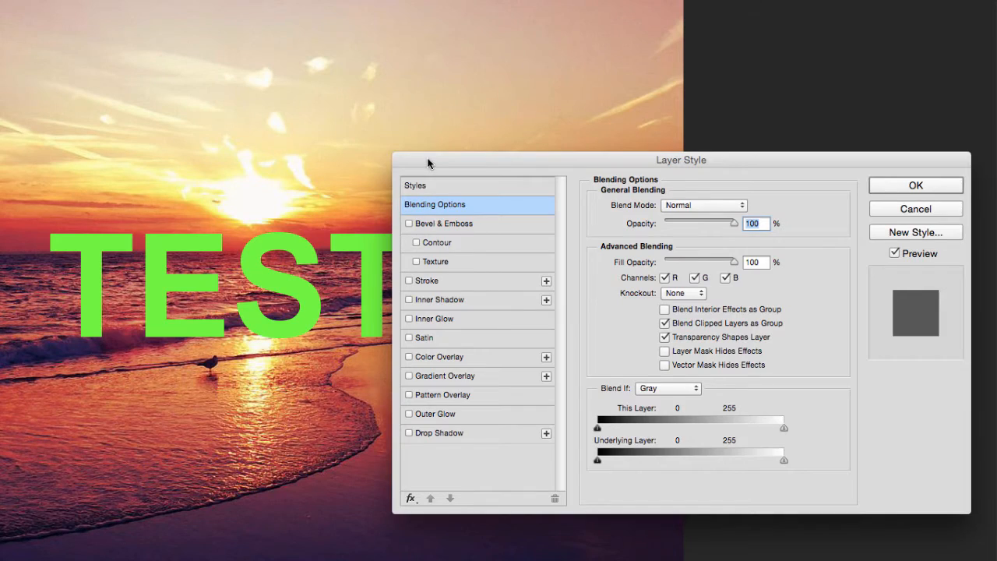
{"action": "left_click_drag", "start_coordinate": [568, 205], "coordinate": [584, 188]}
{"action": "left_click_drag", "start_coordinate": [460, 125], "coordinate": [468, 110]}
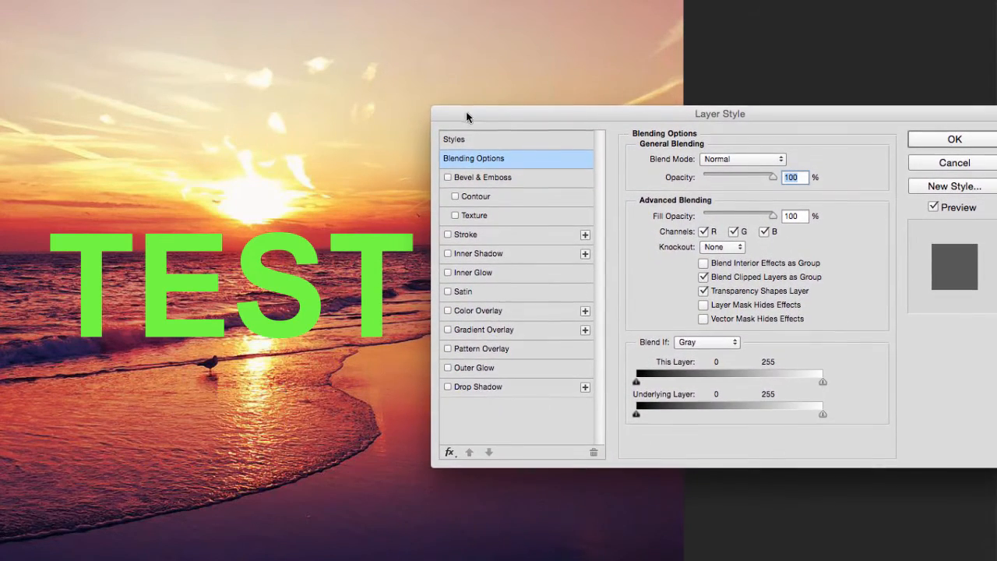
Try a Bevel & Emboss on the TEST text with depth 43%, size 27 px and soften 3 px, and switch it off
{"action": "left_click", "coordinate": [464, 180]}
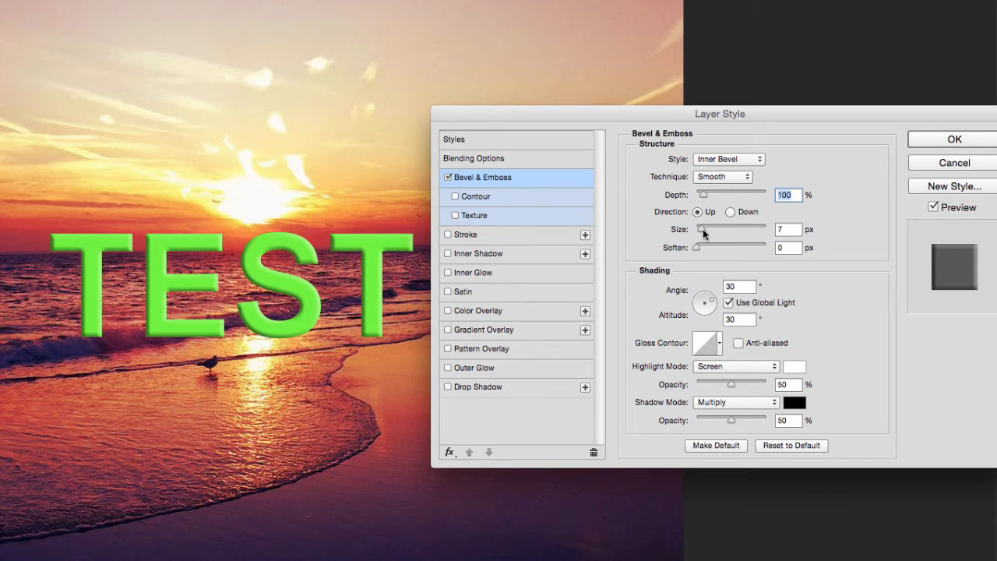
{"action": "left_click_drag", "start_coordinate": [704, 232], "coordinate": [701, 247]}
{"action": "mouse_move", "coordinate": [704, 195]}
{"action": "left_mouse_down"}
{"action": "mouse_move", "coordinate": [722, 200]}
{"action": "mouse_move", "coordinate": [698, 199]}
{"action": "left_mouse_up"}
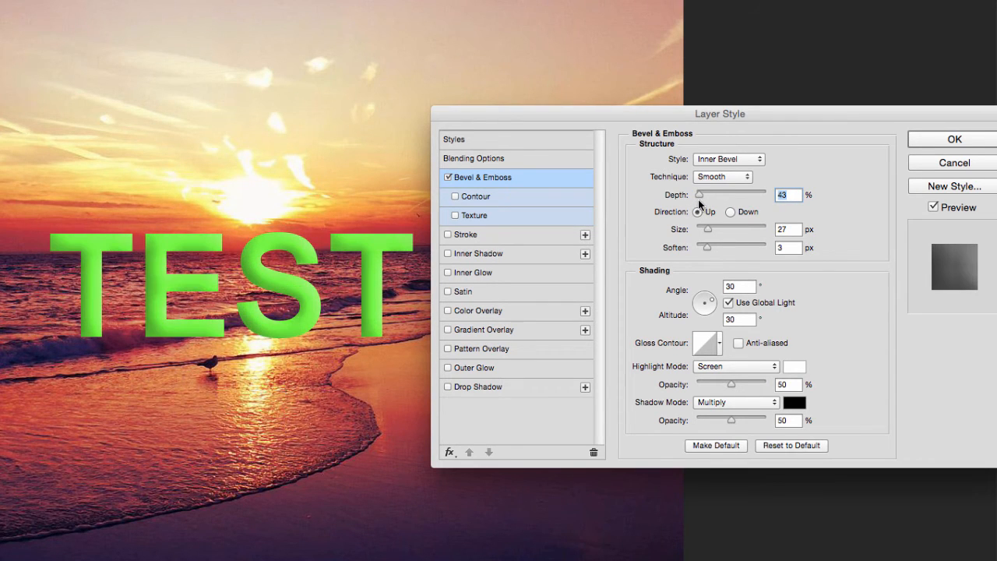
{"action": "left_click", "coordinate": [448, 178]}
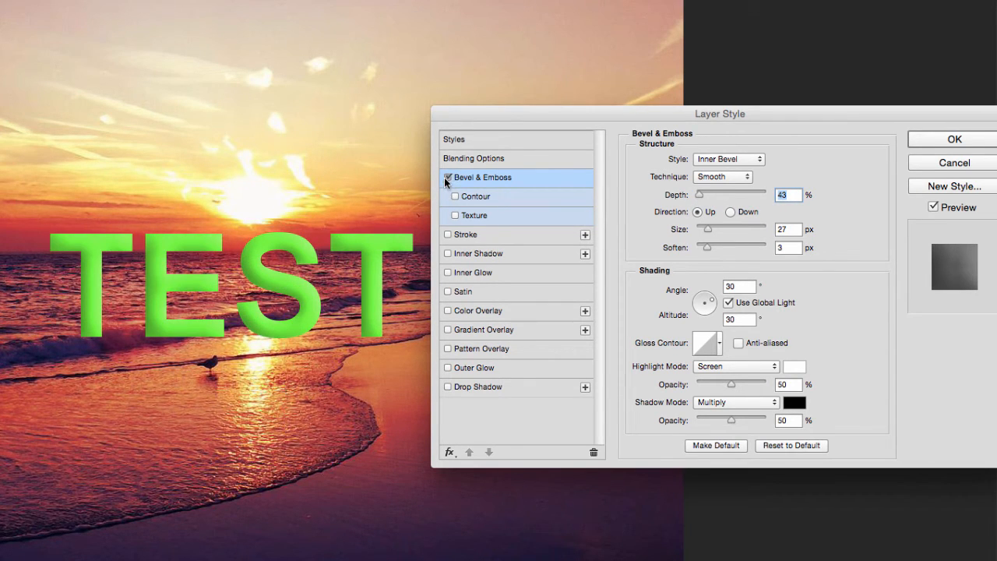
Apply a drop shadow to the TEST text with a distance of 8 px, a spread of 10% and a small size
{"action": "left_click", "coordinate": [470, 387]}
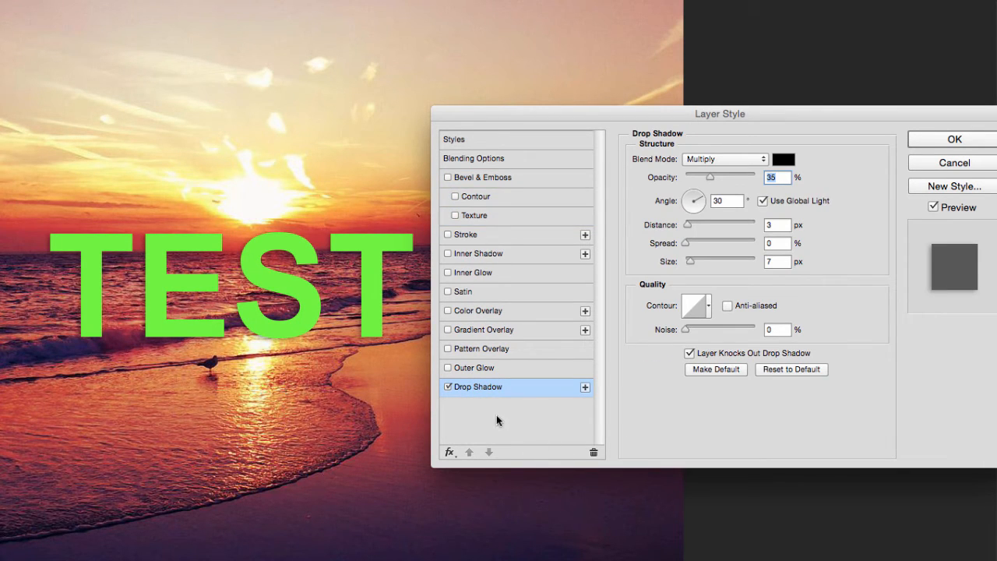
{"action": "left_click_drag", "start_coordinate": [515, 114], "coordinate": [549, 110]}
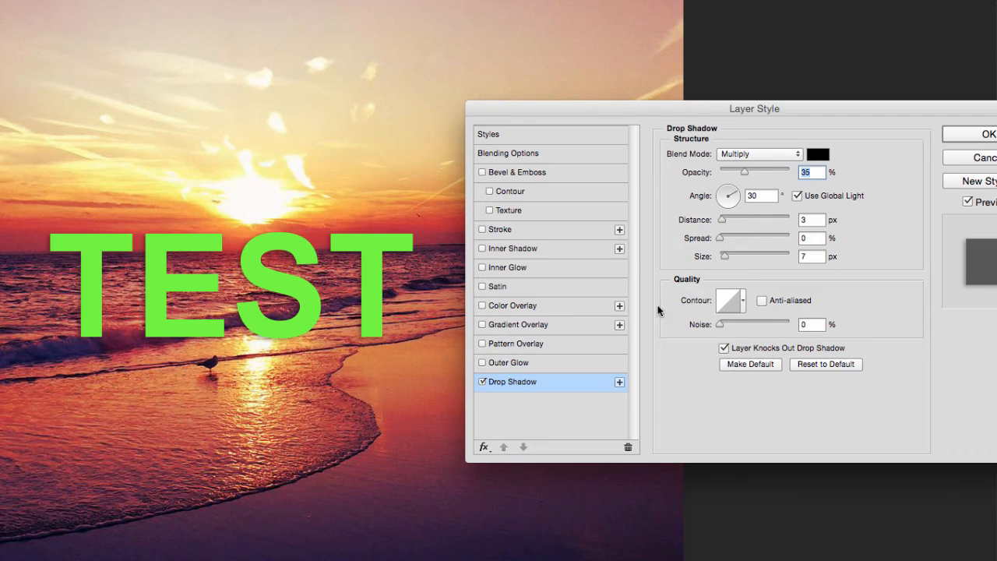
{"action": "left_click_drag", "start_coordinate": [720, 238], "coordinate": [736, 240]}
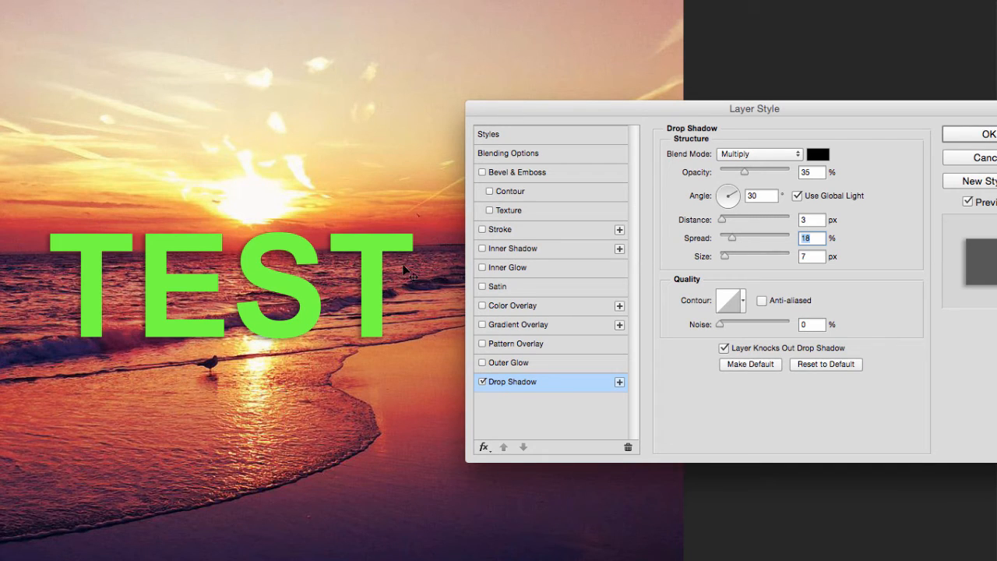
{"action": "mouse_move", "coordinate": [724, 258]}
{"action": "left_mouse_down"}
{"action": "mouse_move", "coordinate": [736, 260]}
{"action": "mouse_move", "coordinate": [742, 239]}
{"action": "mouse_move", "coordinate": [770, 237]}
{"action": "mouse_move", "coordinate": [740, 244]}
{"action": "mouse_move", "coordinate": [731, 260]}
{"action": "left_mouse_up"}
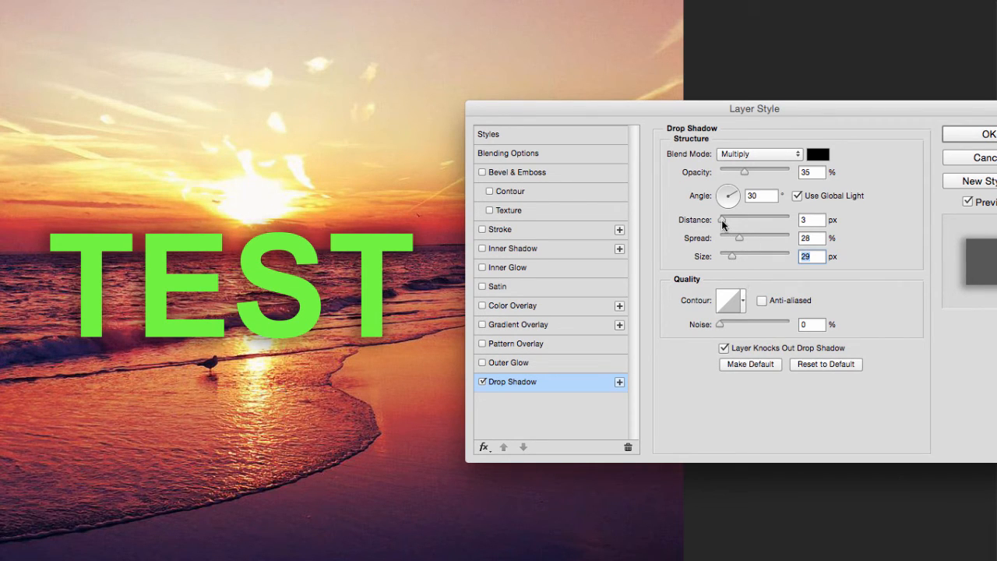
{"action": "mouse_move", "coordinate": [722, 220]}
{"action": "left_mouse_down"}
{"action": "mouse_move", "coordinate": [788, 223]}
{"action": "mouse_move", "coordinate": [720, 228]}
{"action": "left_mouse_up"}
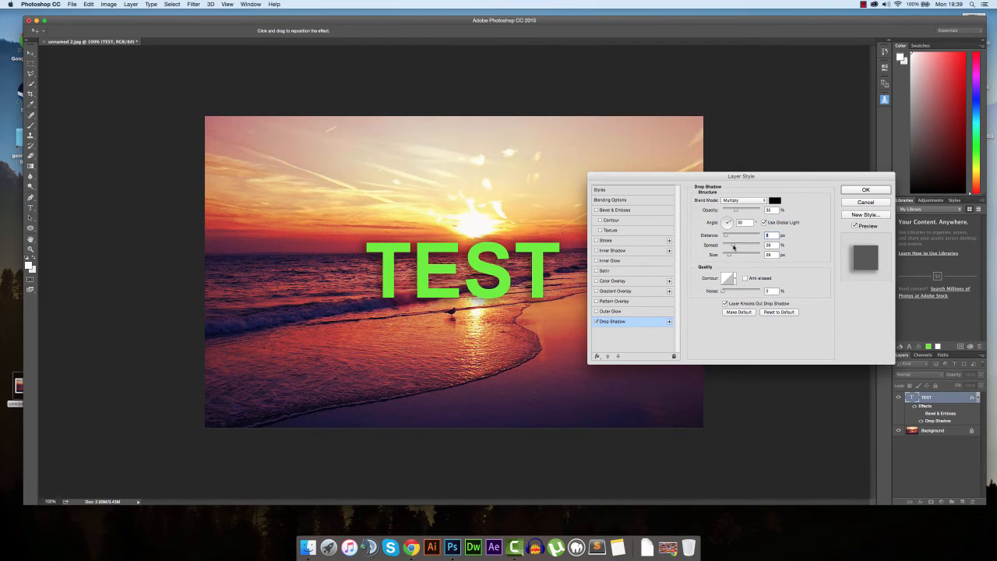
{"action": "left_click_drag", "start_coordinate": [733, 247], "coordinate": [726, 257]}
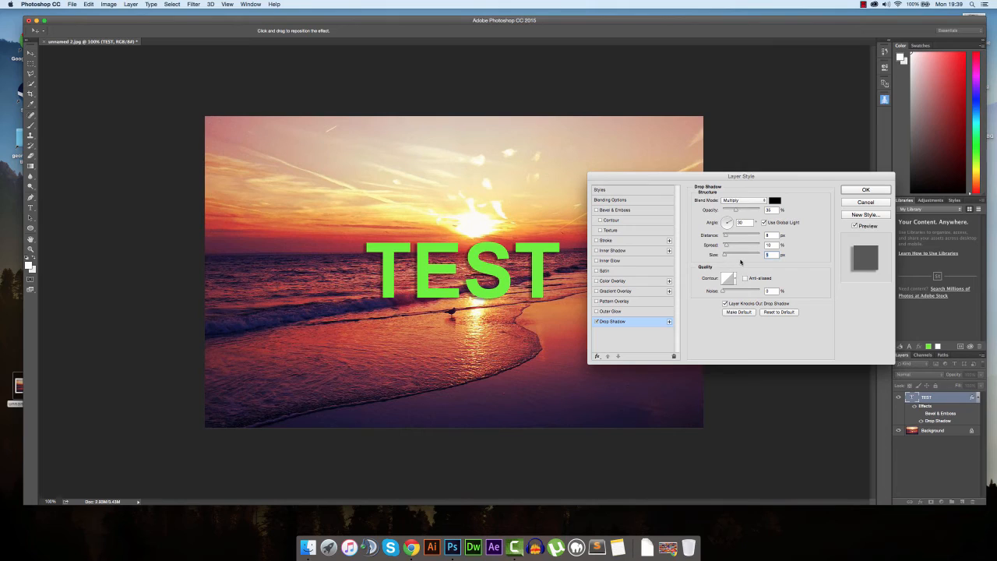
{"action": "left_click", "coordinate": [869, 191]}
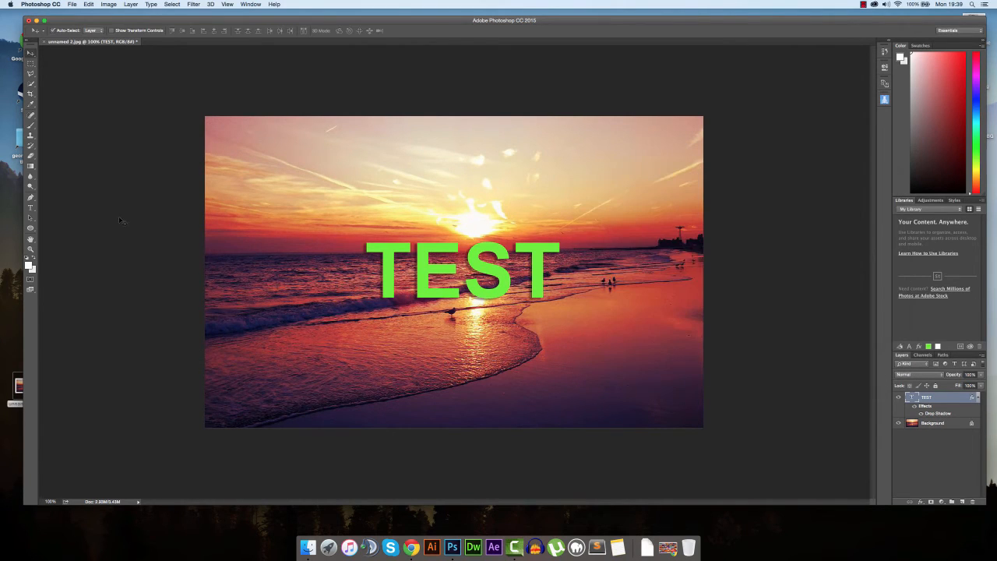
Change the colour of the whole TEST text to pure white (RGB 255, 255, 255)
{"action": "left_click", "coordinate": [30, 209]}
{"action": "left_click", "coordinate": [371, 273]}
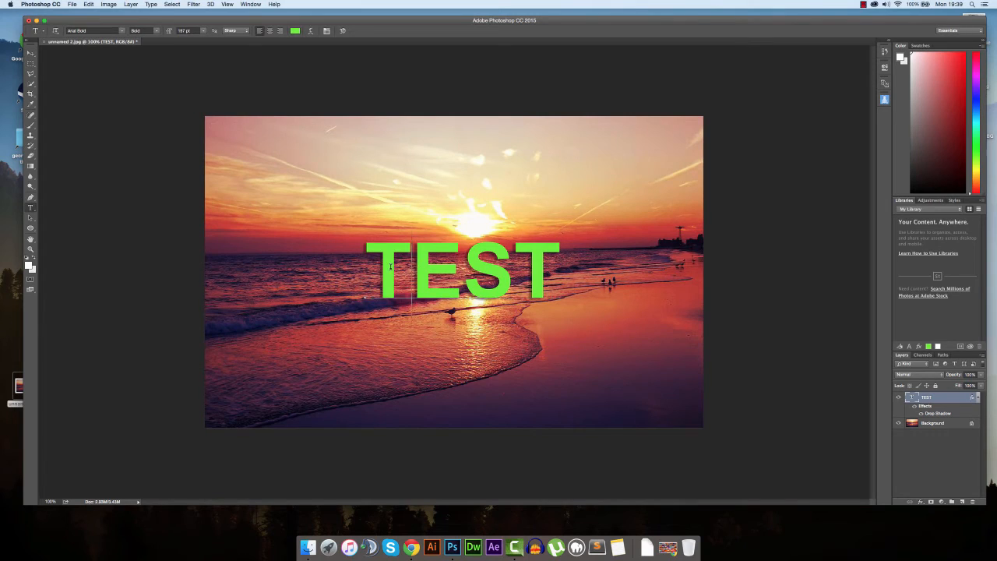
{"action": "left_click_drag", "start_coordinate": [367, 288], "coordinate": [559, 289]}
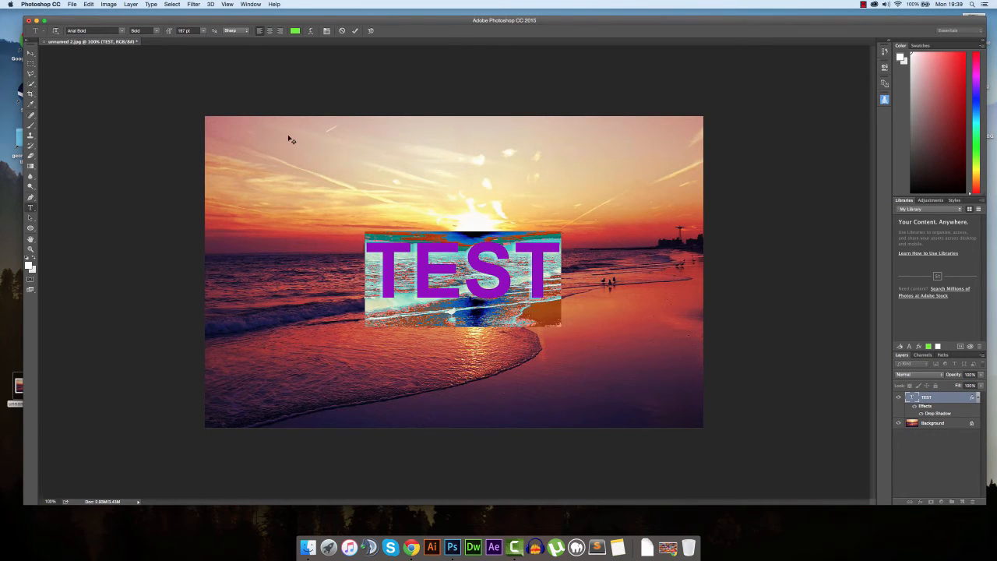
{"action": "left_click", "coordinate": [295, 30]}
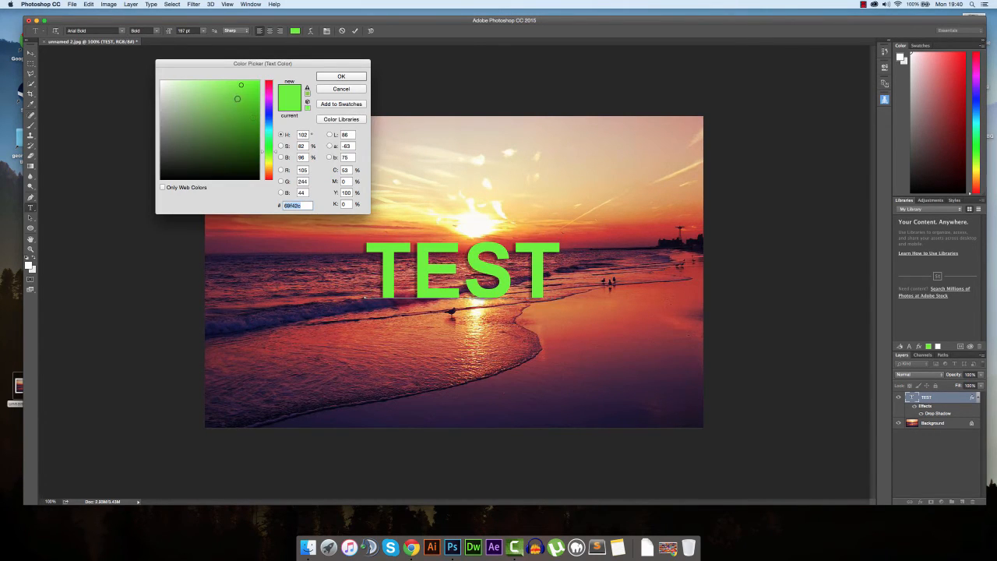
{"action": "left_click", "coordinate": [217, 85]}
{"action": "left_click", "coordinate": [161, 81]}
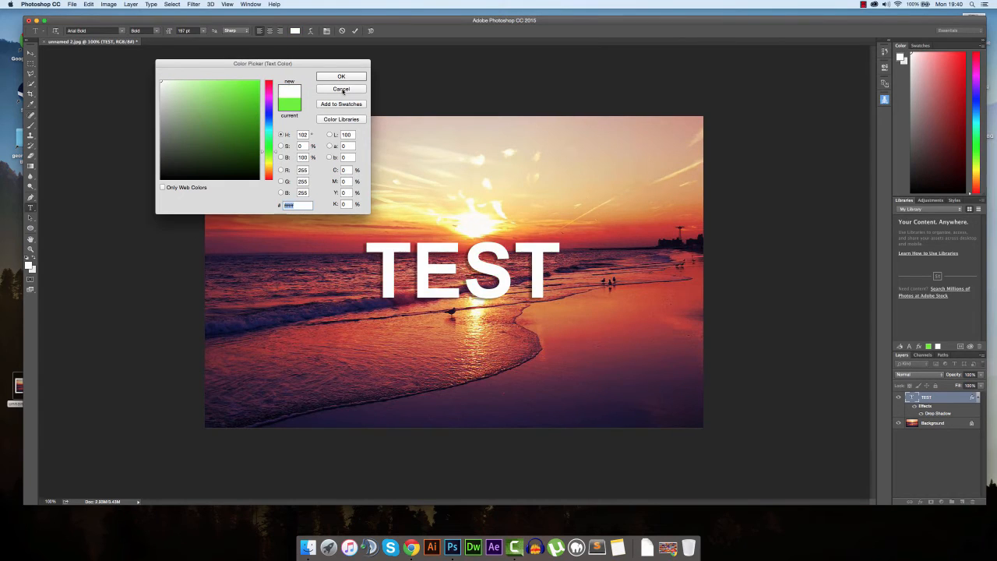
{"action": "left_click", "coordinate": [341, 77]}
{"action": "left_click", "coordinate": [30, 52]}
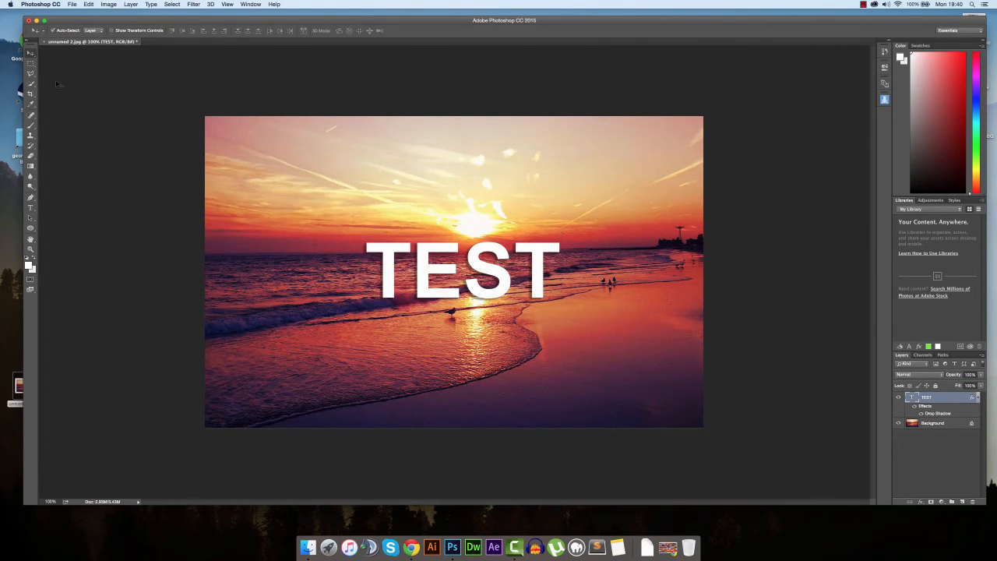
Move the TEST text to the upper-left part of the sunset picture and deselect its layer
{"action": "left_click_drag", "start_coordinate": [488, 261], "coordinate": [382, 155]}
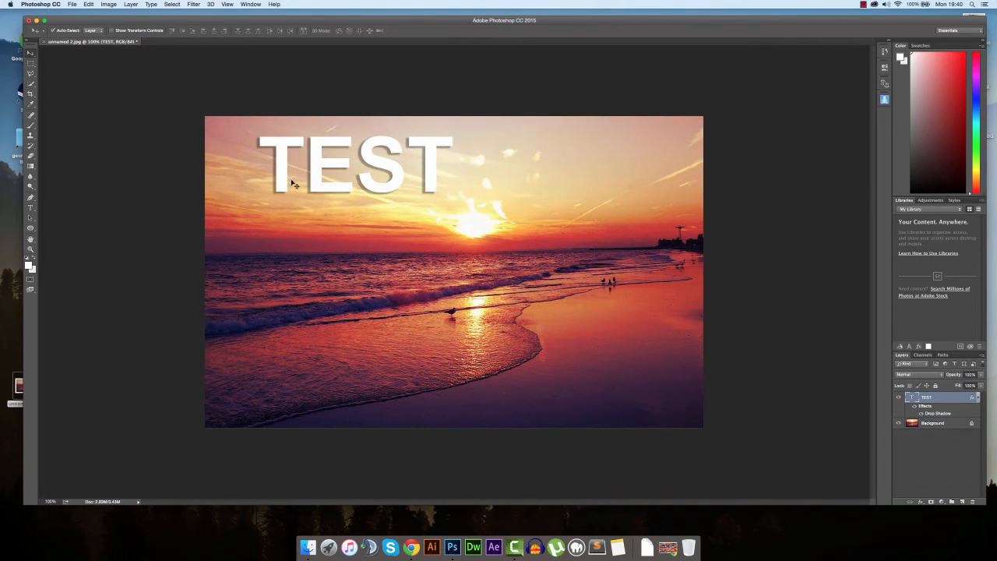
{"action": "left_click_drag", "start_coordinate": [322, 170], "coordinate": [442, 270]}
{"action": "left_click_drag", "start_coordinate": [429, 269], "coordinate": [303, 165]}
{"action": "left_click", "coordinate": [186, 191]}
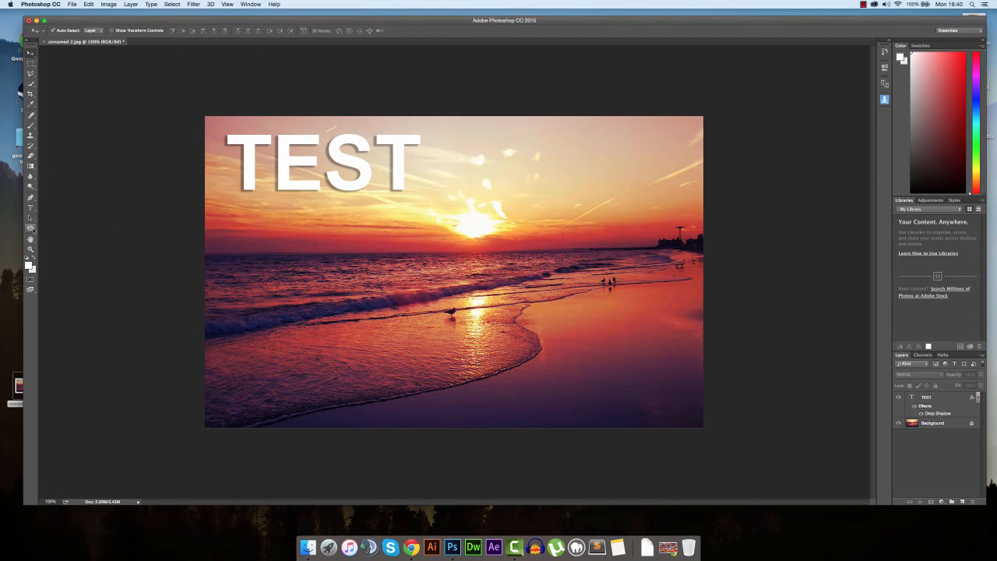
Draw a light grey square of about 212 × 212 px below the TEST text with the Rectangle tool
{"action": "left_click", "coordinate": [30, 229]}
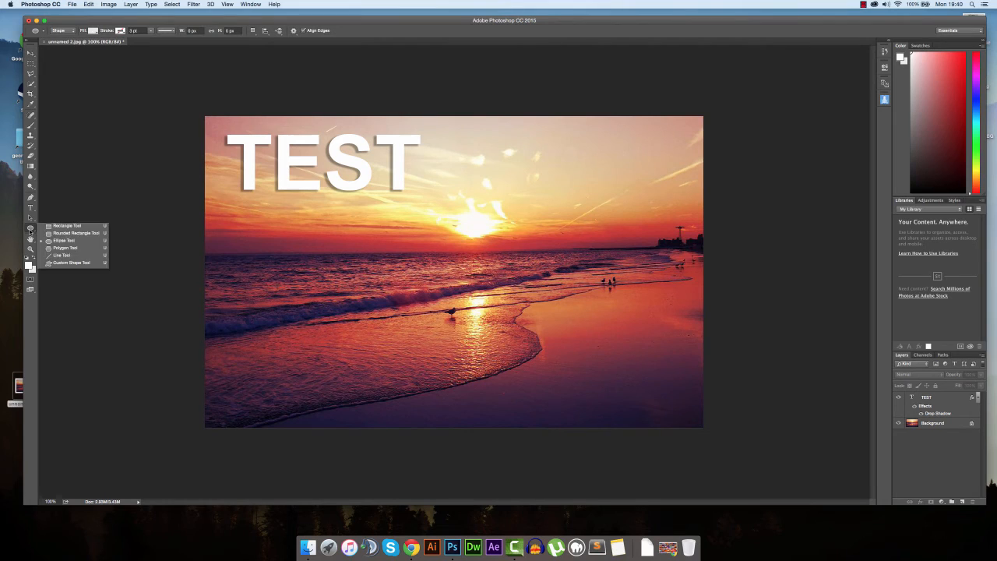
{"action": "left_click", "coordinate": [76, 226]}
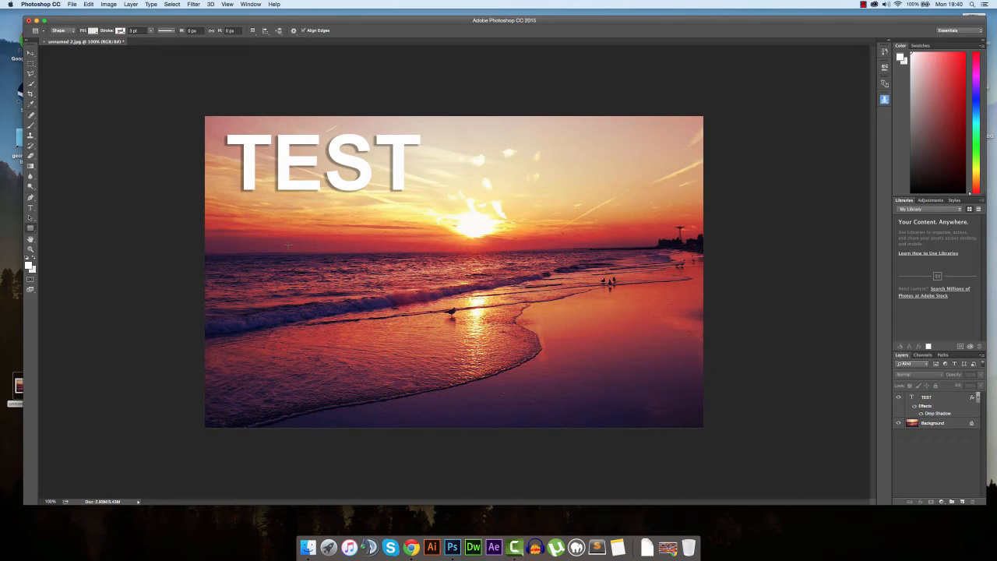
{"action": "left_click_drag", "start_coordinate": [281, 242], "coordinate": [321, 283]}
Move the grey square to the middle of the picture and collapse its shape properties
{"action": "left_click", "coordinate": [30, 53]}
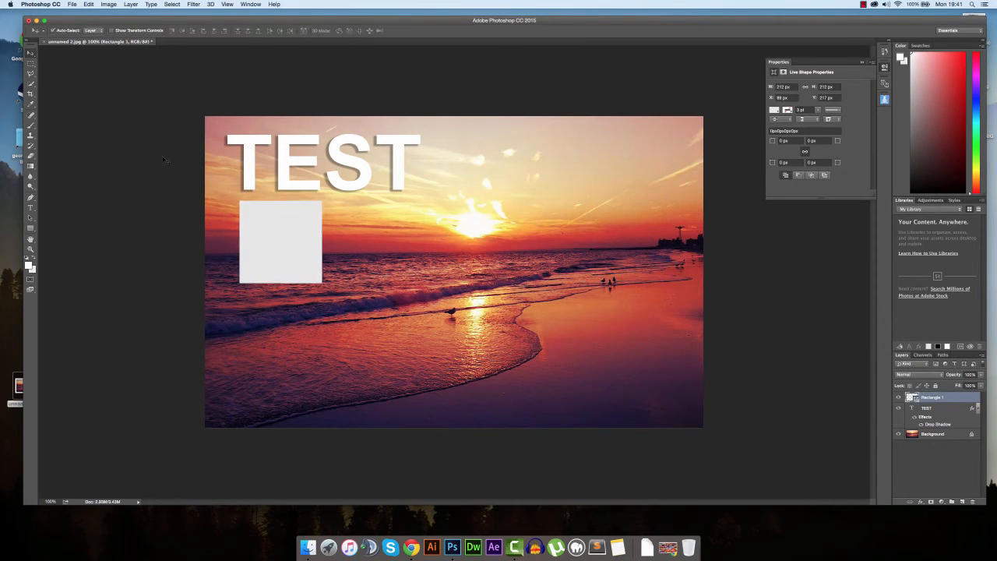
{"action": "left_click_drag", "start_coordinate": [300, 248], "coordinate": [474, 277]}
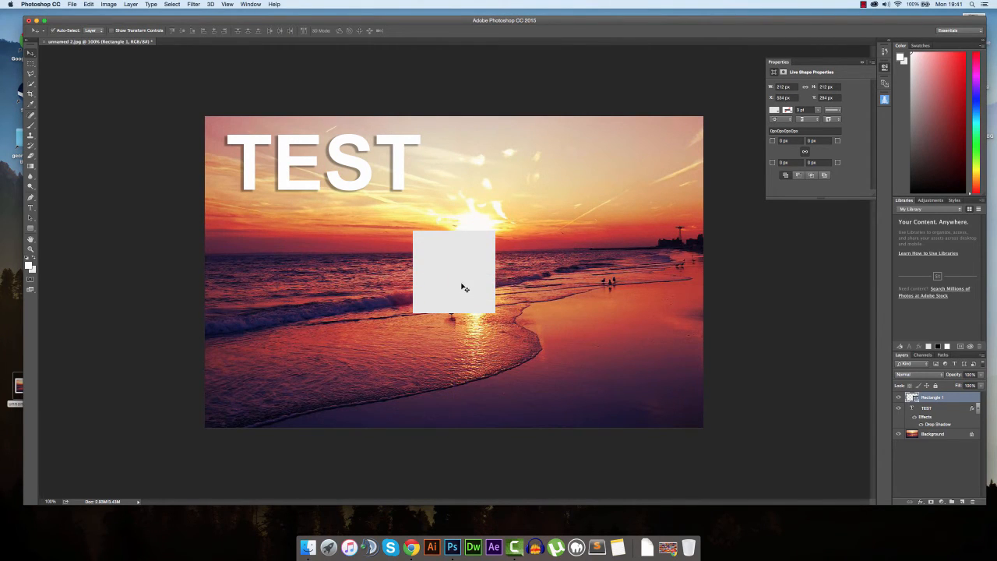
{"action": "left_click", "coordinate": [863, 62]}
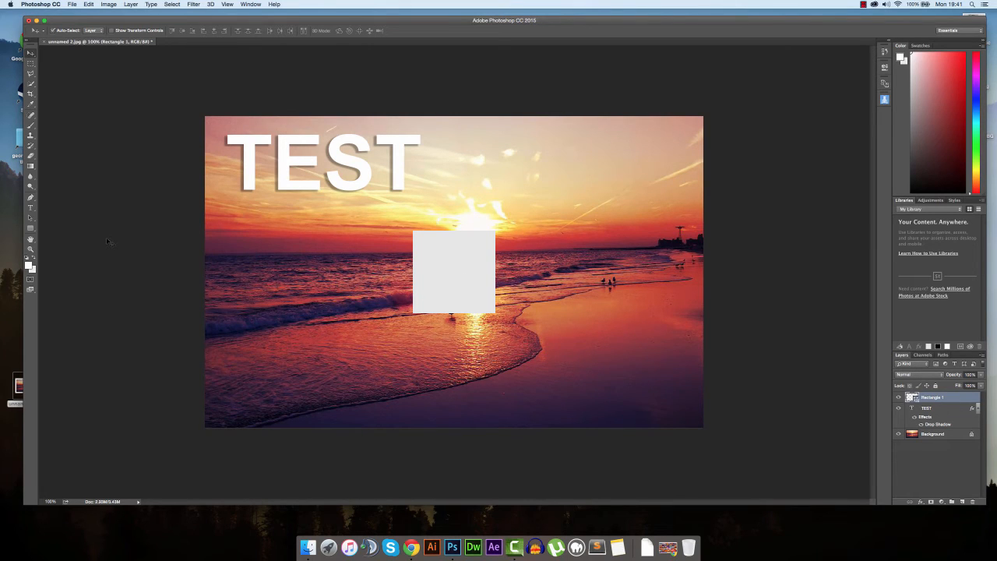
{"action": "mouse_move", "coordinate": [474, 273]}
{"action": "left_mouse_down"}
{"action": "mouse_move", "coordinate": [474, 283]}
{"action": "mouse_move", "coordinate": [473, 272]}
{"action": "left_mouse_up"}
Try a pink fill on the square and settle on a bright blue fill
{"action": "left_click", "coordinate": [31, 229]}
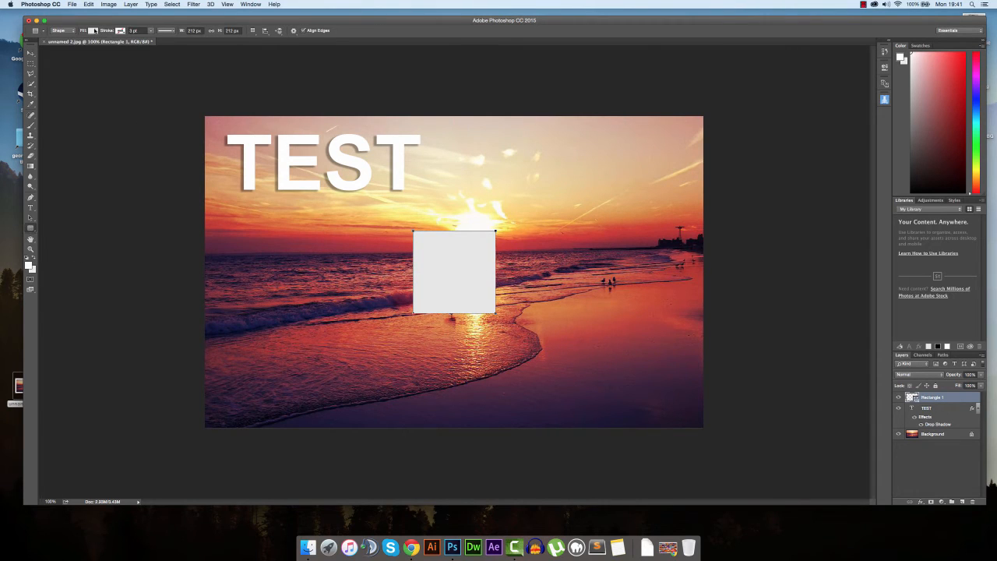
{"action": "left_click", "coordinate": [93, 31]}
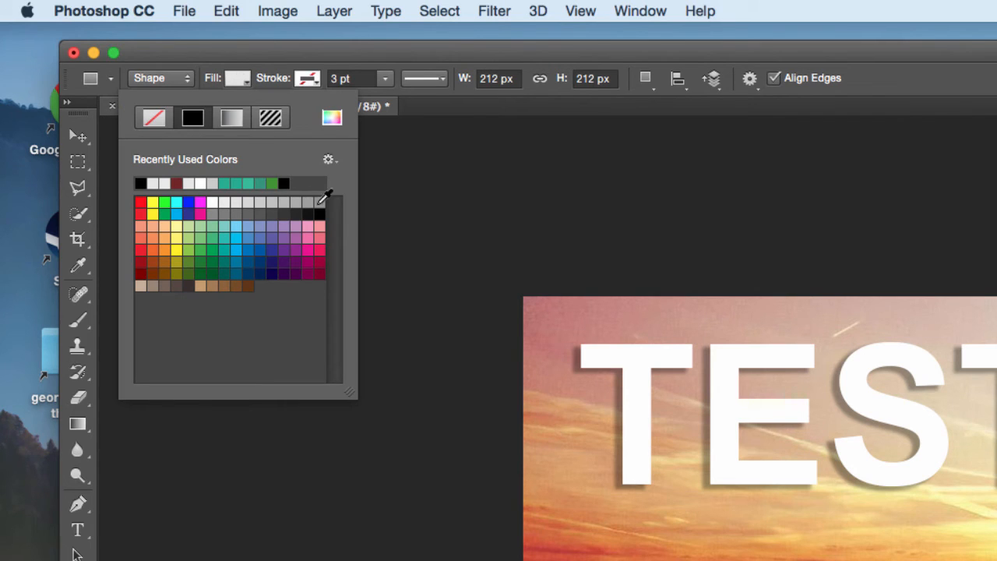
{"action": "left_click", "coordinate": [309, 249]}
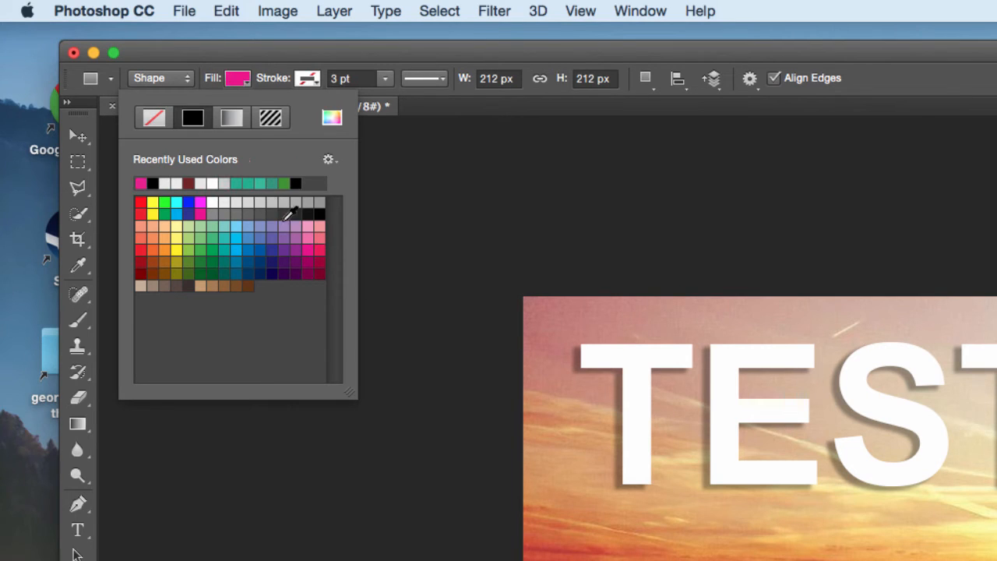
{"action": "left_click", "coordinate": [236, 250]}
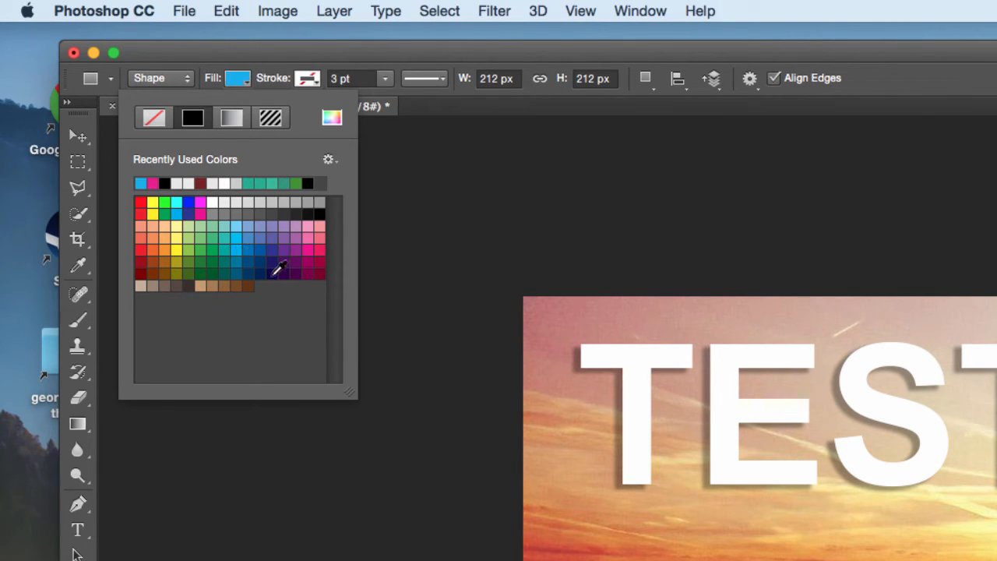
{"action": "left_click", "coordinate": [235, 79]}
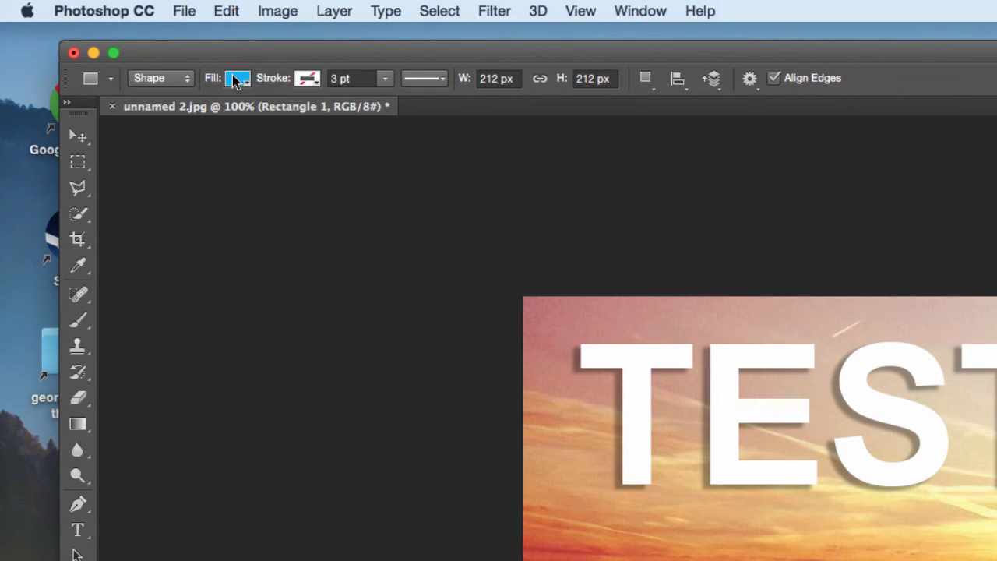
Give the square a green stroke 16.91 pt wide
{"action": "left_click", "coordinate": [308, 81]}
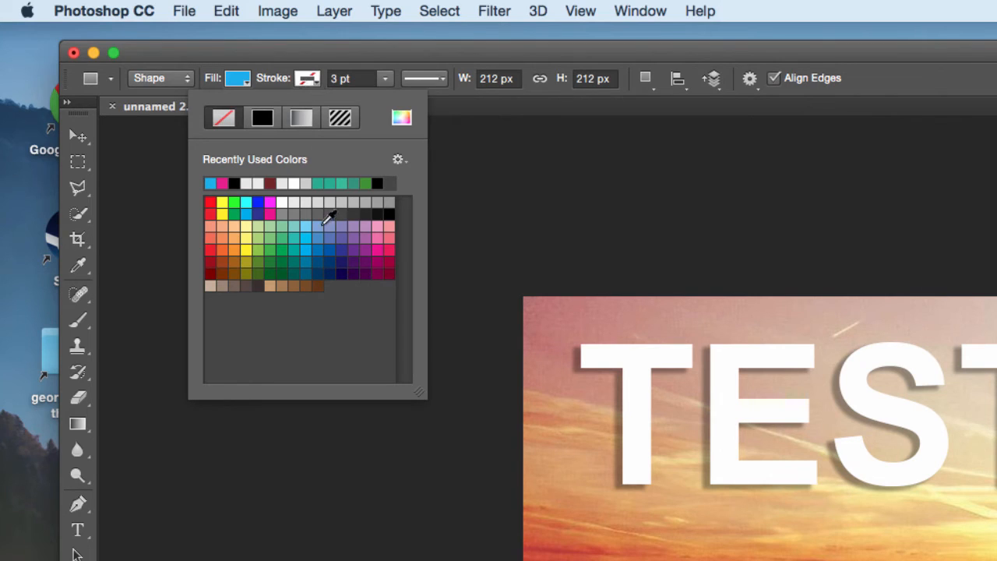
{"action": "left_click", "coordinate": [272, 250]}
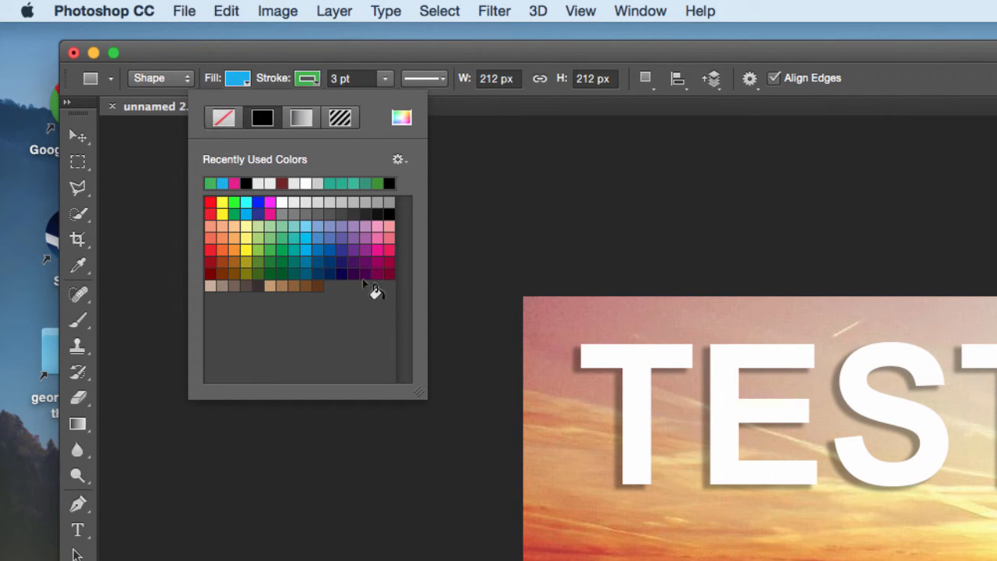
{"action": "left_click", "coordinate": [362, 79]}
{"action": "left_click", "coordinate": [367, 81]}
{"action": "left_click", "coordinate": [385, 79]}
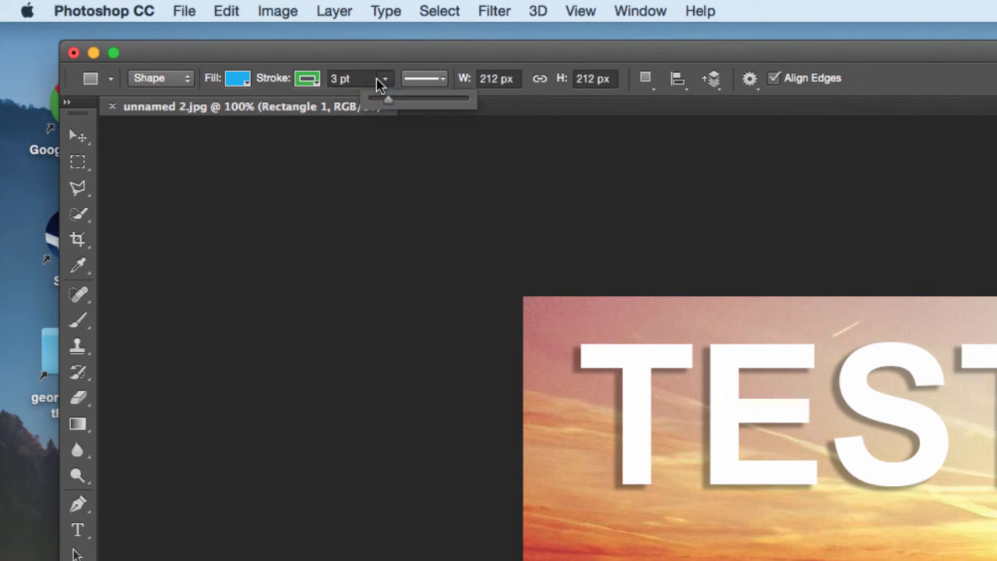
{"action": "left_click_drag", "start_coordinate": [390, 107], "coordinate": [413, 104]}
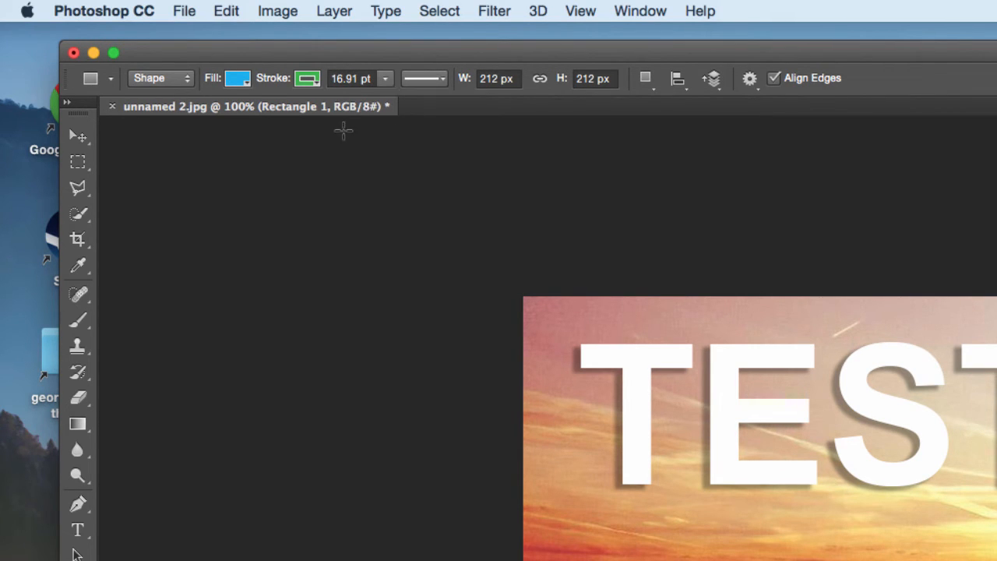
{"action": "left_click", "coordinate": [357, 81]}
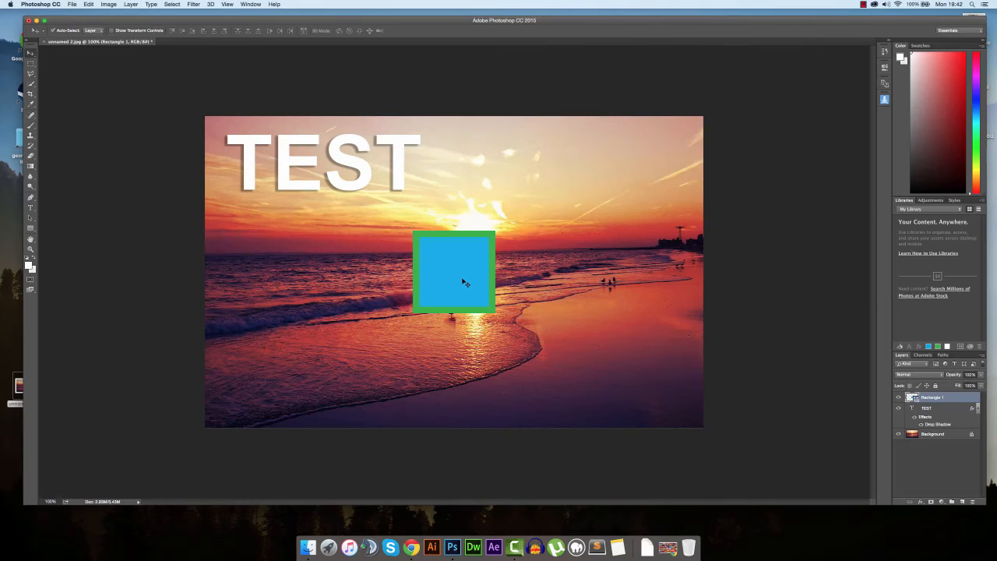
Shift the blue square slightly around the middle of the picture and return it to the centre
{"action": "mouse_move", "coordinate": [460, 271]}
{"action": "left_mouse_down"}
{"action": "mouse_move", "coordinate": [439, 261]}
{"action": "mouse_move", "coordinate": [461, 261]}
{"action": "mouse_move", "coordinate": [459, 252]}
{"action": "mouse_move", "coordinate": [479, 268]}
{"action": "left_mouse_up"}
{"action": "left_click_drag", "start_coordinate": [473, 273], "coordinate": [473, 272]}
{"action": "left_click_drag", "start_coordinate": [469, 274], "coordinate": [472, 274]}
{"action": "left_click_drag", "start_coordinate": [482, 275], "coordinate": [474, 275]}
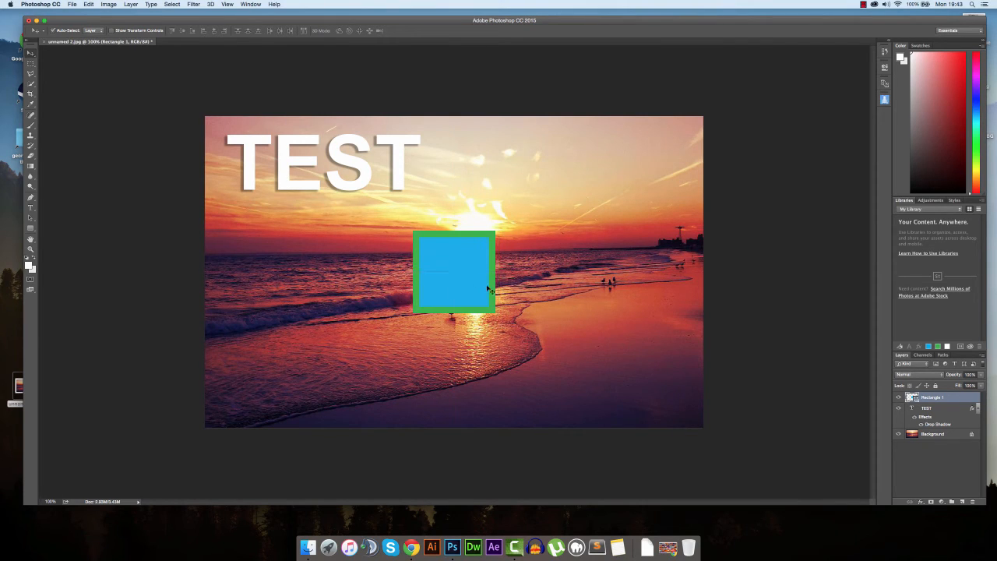
Try a drop shadow on the square's layer with distance 18 px, spread 36% and size 32 px
{"action": "double_click", "coordinate": [960, 400]}
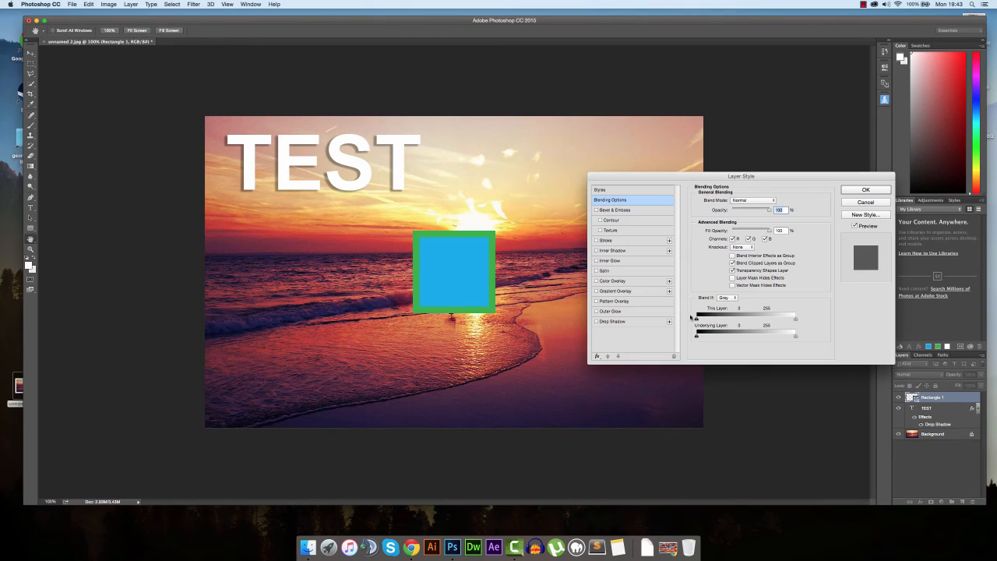
{"action": "left_click_drag", "start_coordinate": [647, 178], "coordinate": [637, 188]}
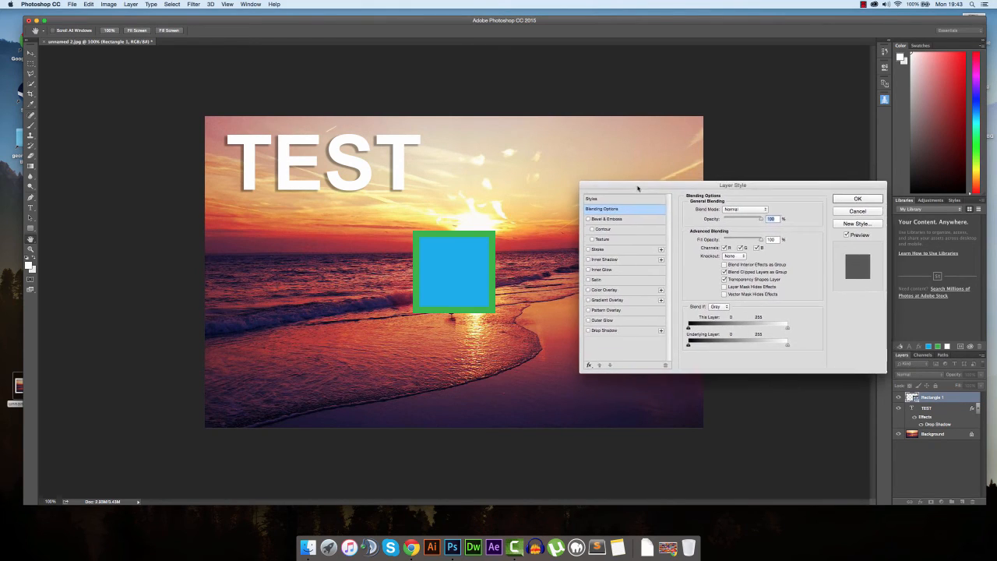
{"action": "left_click", "coordinate": [600, 333]}
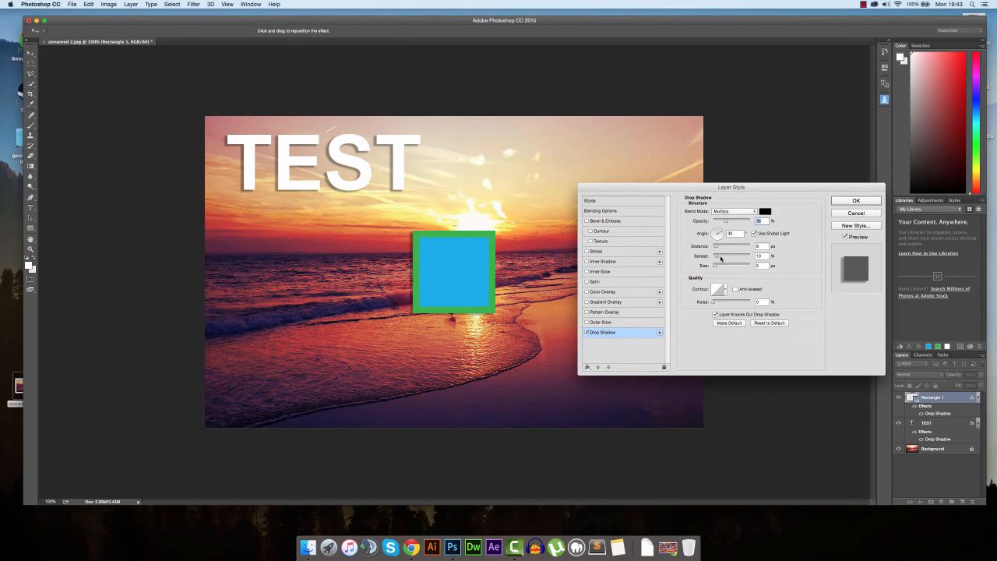
{"action": "left_click_drag", "start_coordinate": [717, 268], "coordinate": [721, 248]}
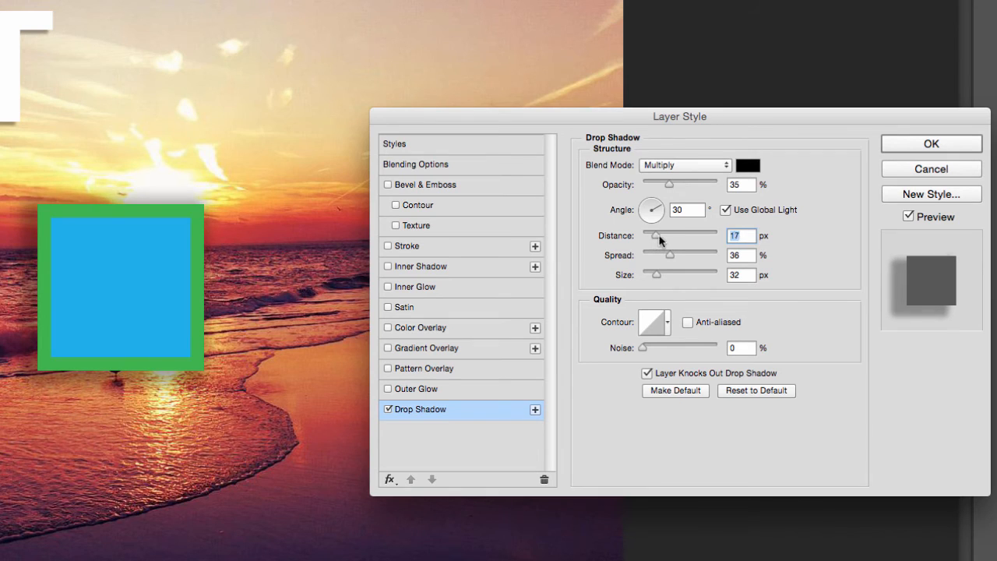
{"action": "left_click_drag", "start_coordinate": [659, 241], "coordinate": [657, 238]}
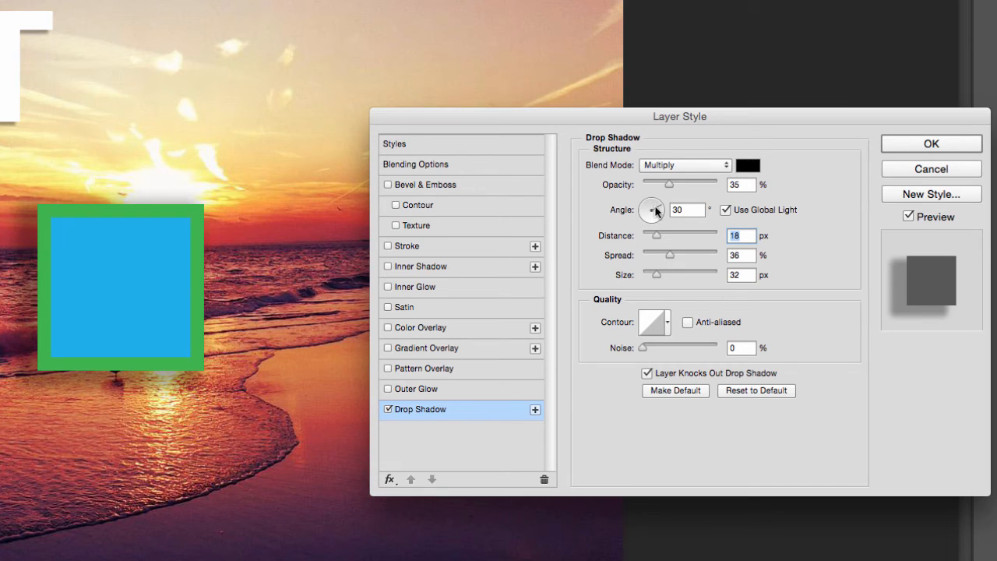
Try different light angles for the square's drop shadow, ending at 93°, and raise its opacity to 100%
{"action": "left_click_drag", "start_coordinate": [655, 211], "coordinate": [652, 208]}
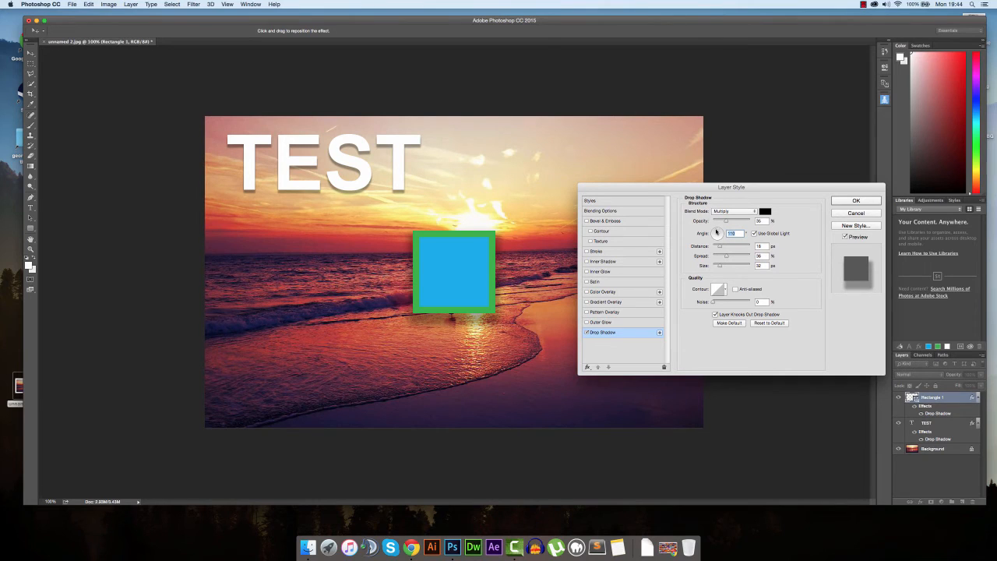
{"action": "left_click_drag", "start_coordinate": [717, 232], "coordinate": [720, 235]}
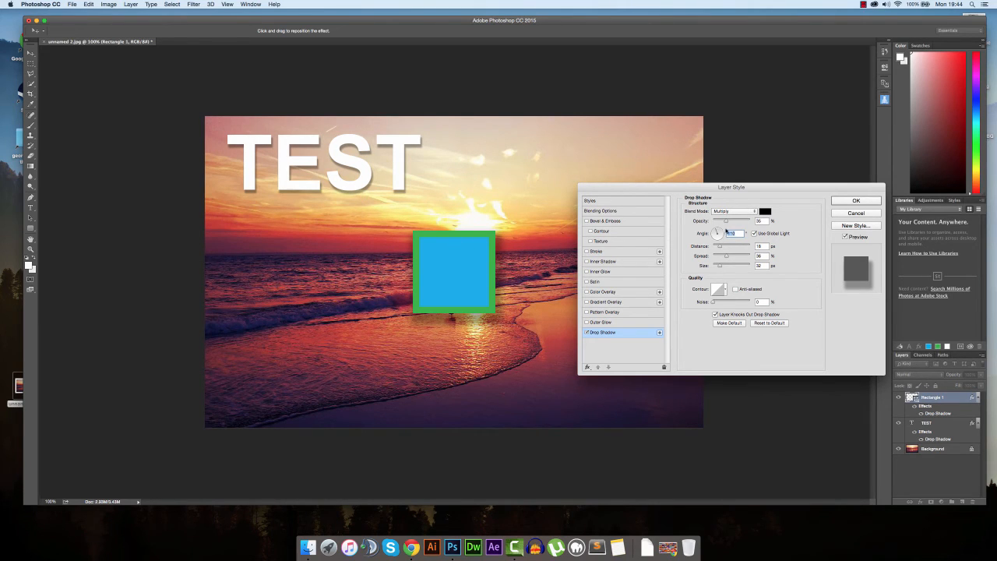
{"action": "left_click_drag", "start_coordinate": [717, 230], "coordinate": [718, 228]}
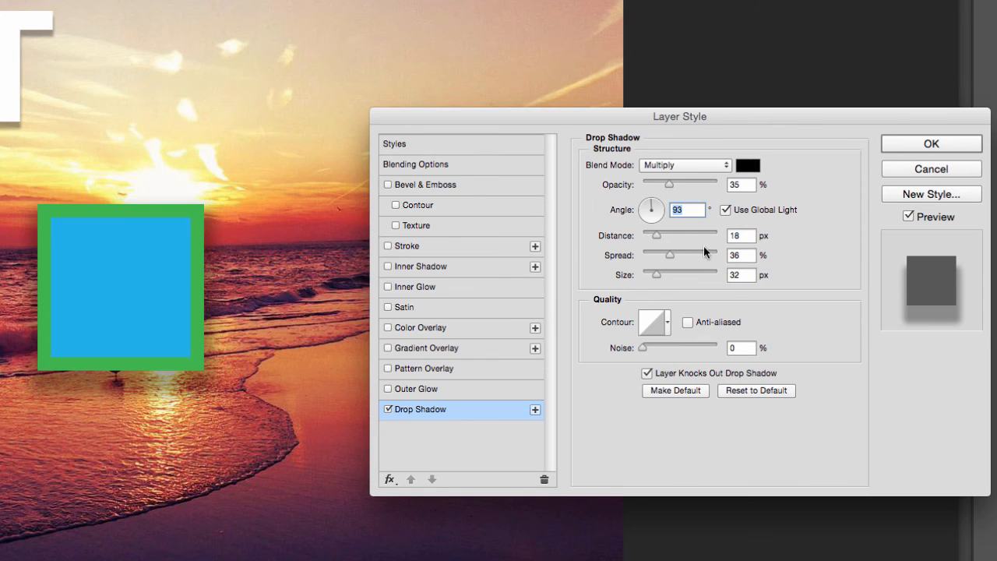
{"action": "left_click_drag", "start_coordinate": [669, 185], "coordinate": [732, 184]}
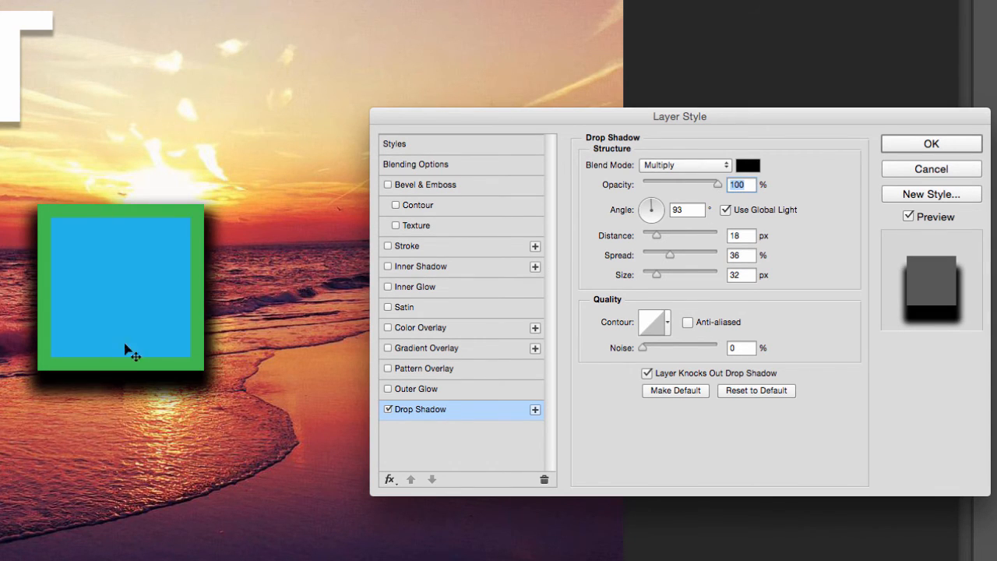
Try a bright red colour for the square's drop shadow and discard all the layer style changes
{"action": "left_click", "coordinate": [749, 167]}
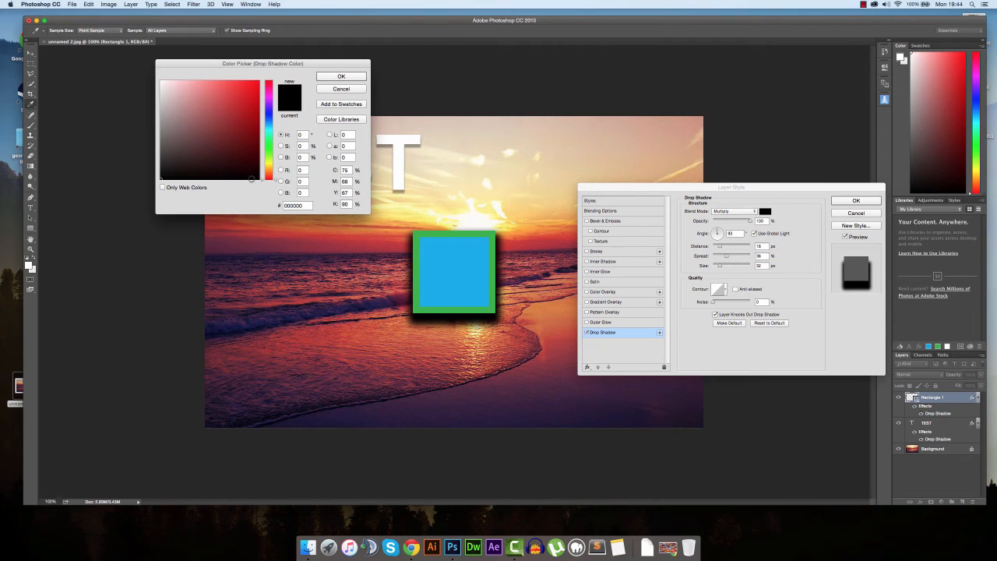
{"action": "left_click", "coordinate": [242, 126]}
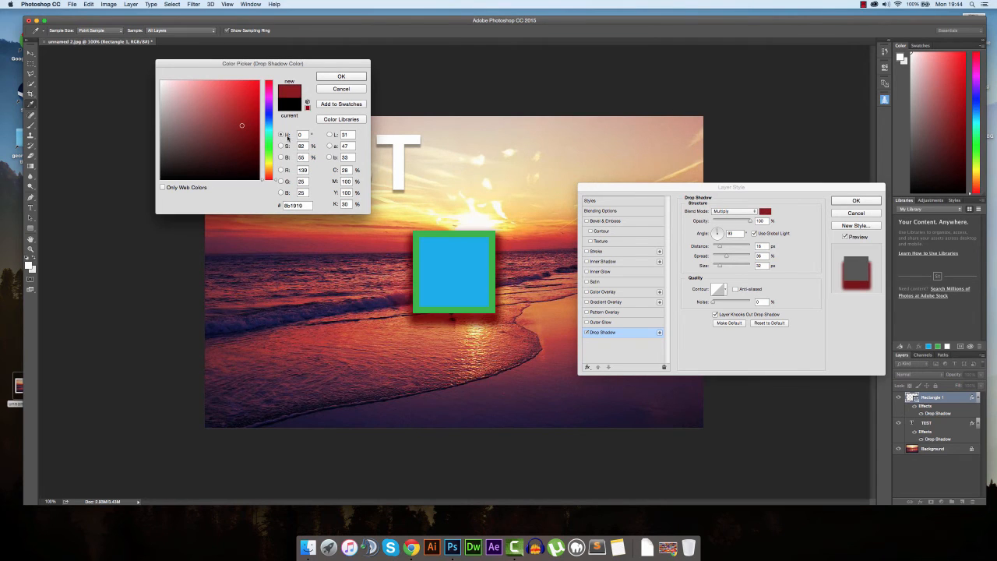
{"action": "left_click", "coordinate": [240, 98]}
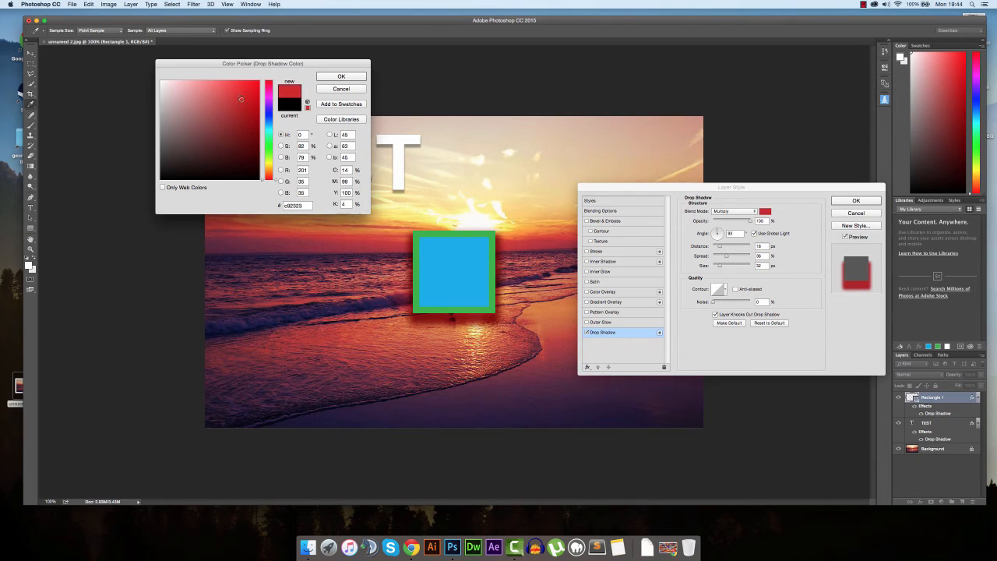
{"action": "left_click", "coordinate": [342, 77]}
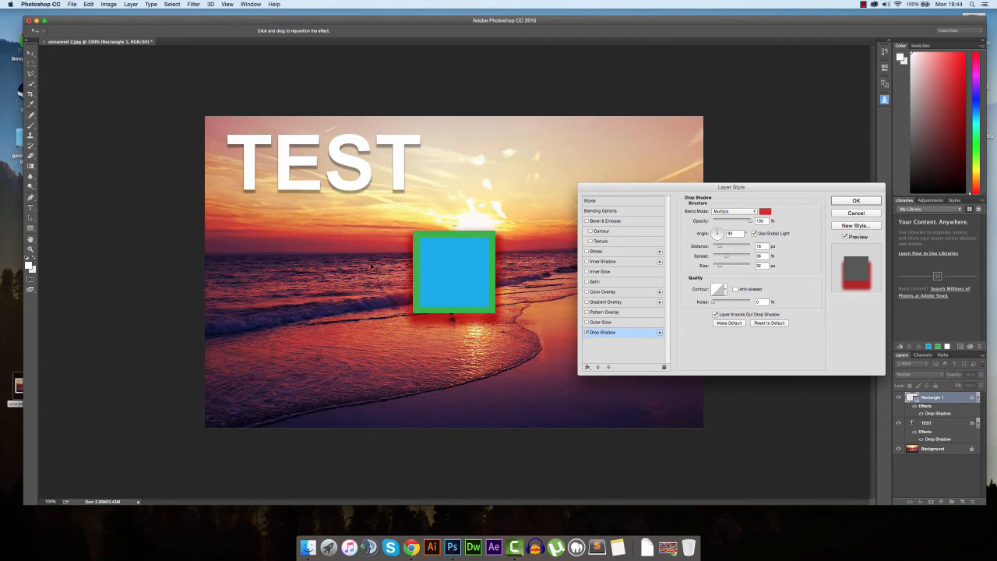
{"action": "left_click", "coordinate": [844, 215]}
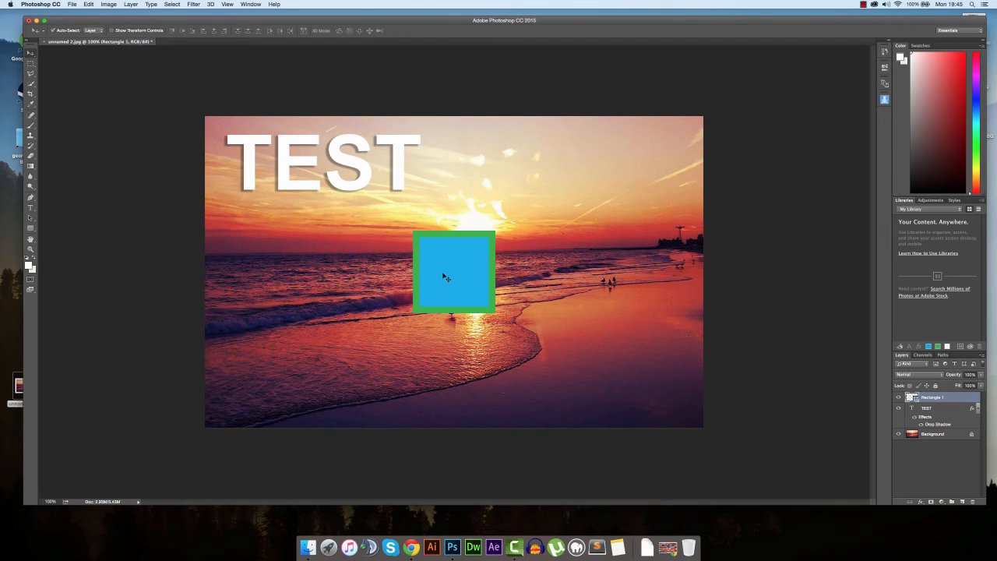
Move the square to the area below the start of the TEST text, and switch layer selection to the text and back to the square
{"action": "left_click_drag", "start_coordinate": [460, 289], "coordinate": [286, 283]}
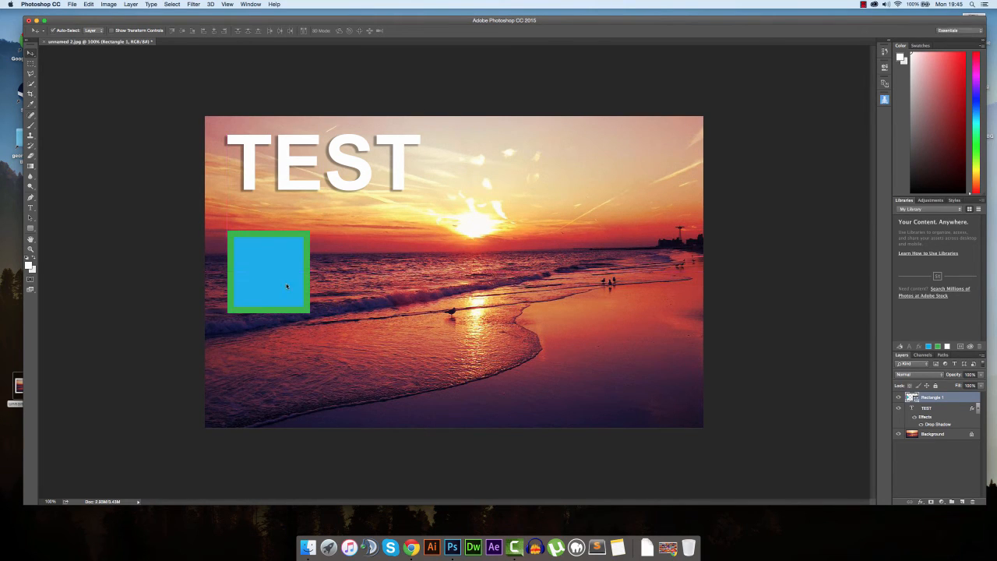
{"action": "left_click", "coordinate": [299, 170]}
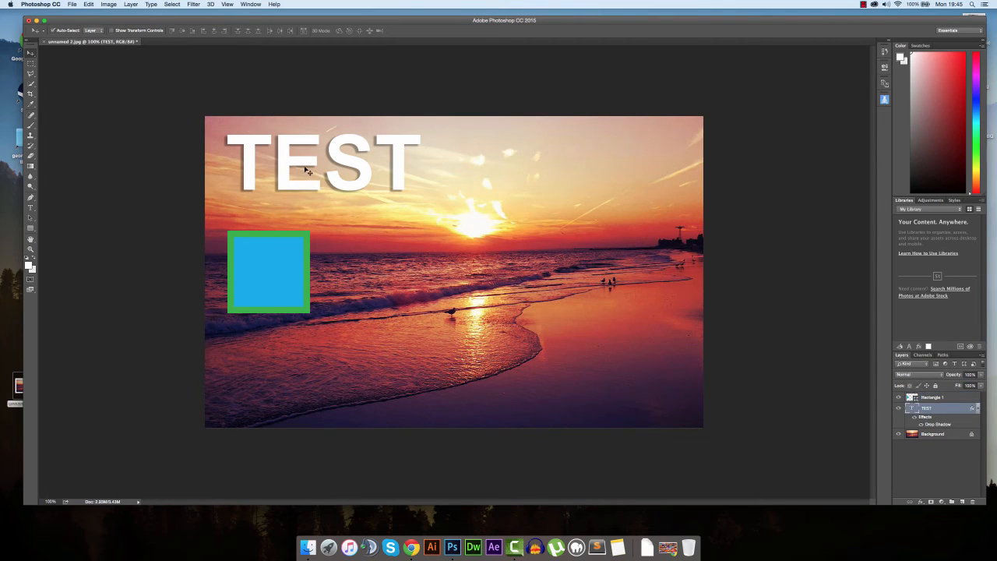
{"action": "left_click", "coordinate": [285, 260]}
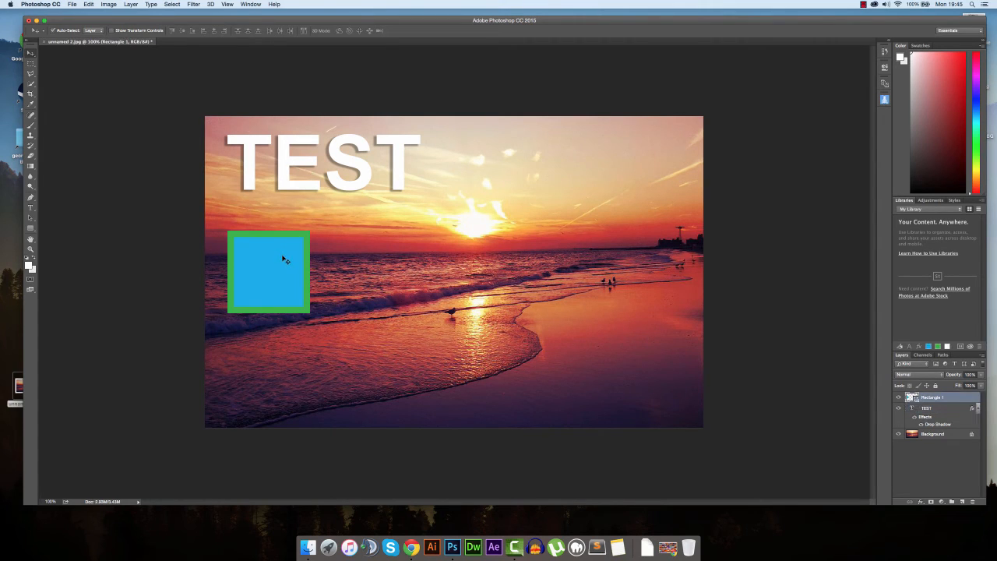
Duplicate the TEST text to the right half of the sky at the same height, and switch layer selection between the two texts
{"action": "left_click", "coordinate": [292, 166]}
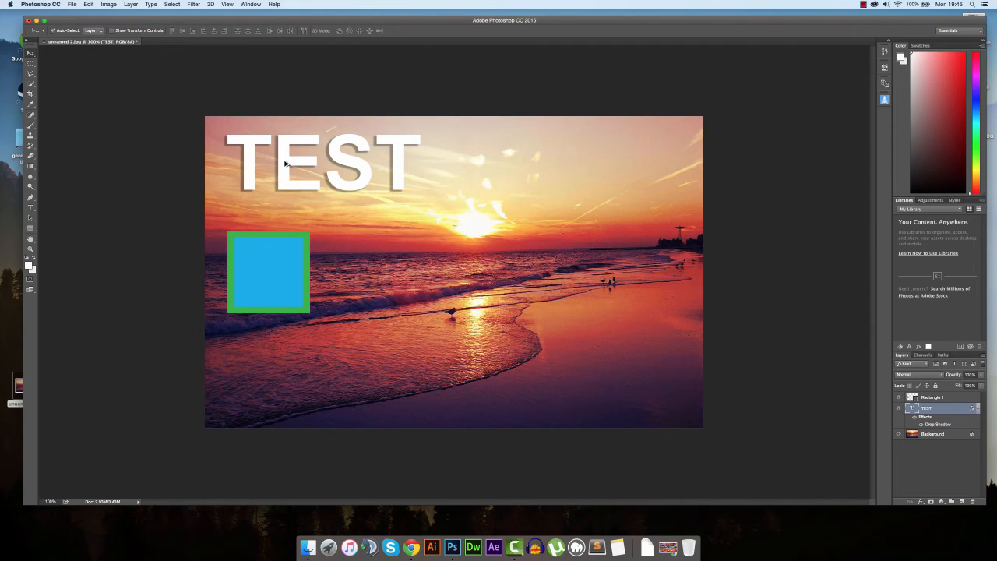
{"action": "left_click_drag", "start_coordinate": [285, 163], "coordinate": [540, 166]}
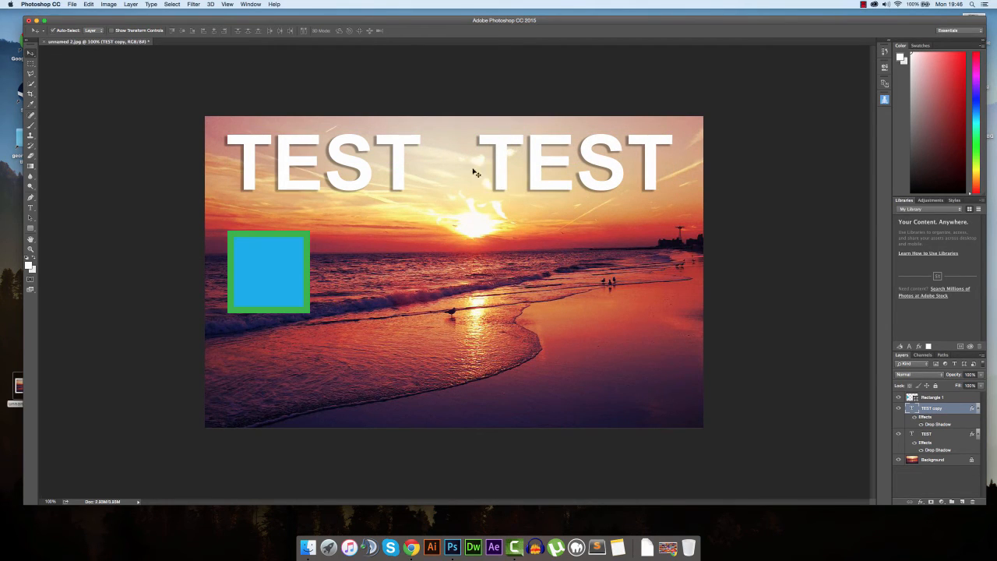
{"action": "left_click", "coordinate": [368, 182]}
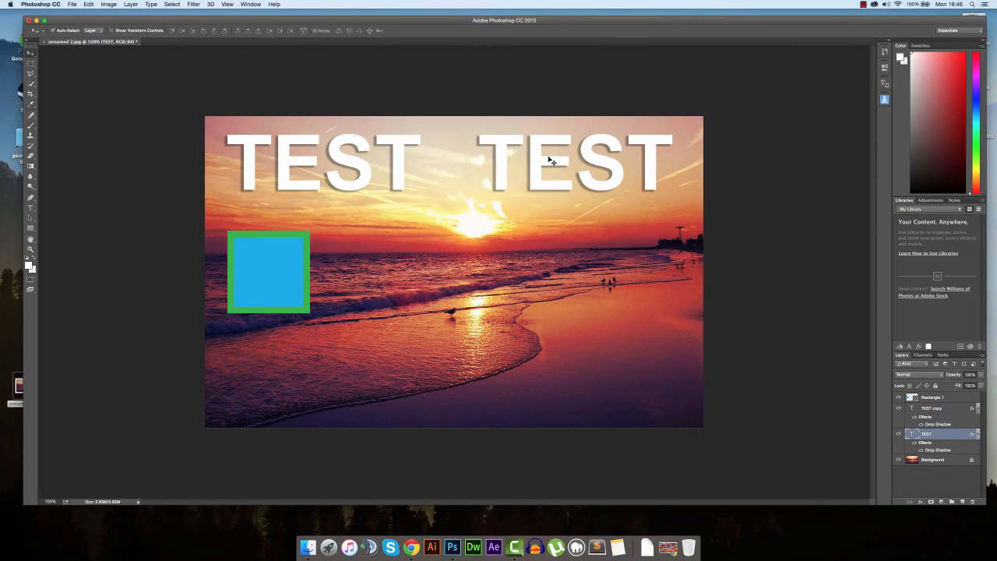
{"action": "left_click", "coordinate": [510, 160]}
{"action": "left_click", "coordinate": [397, 167]}
Replace the wording of the duplicated text with EXAM and shift it slightly closer to the TEST text
{"action": "key", "text": "t"}
{"action": "left_click", "coordinate": [520, 187]}
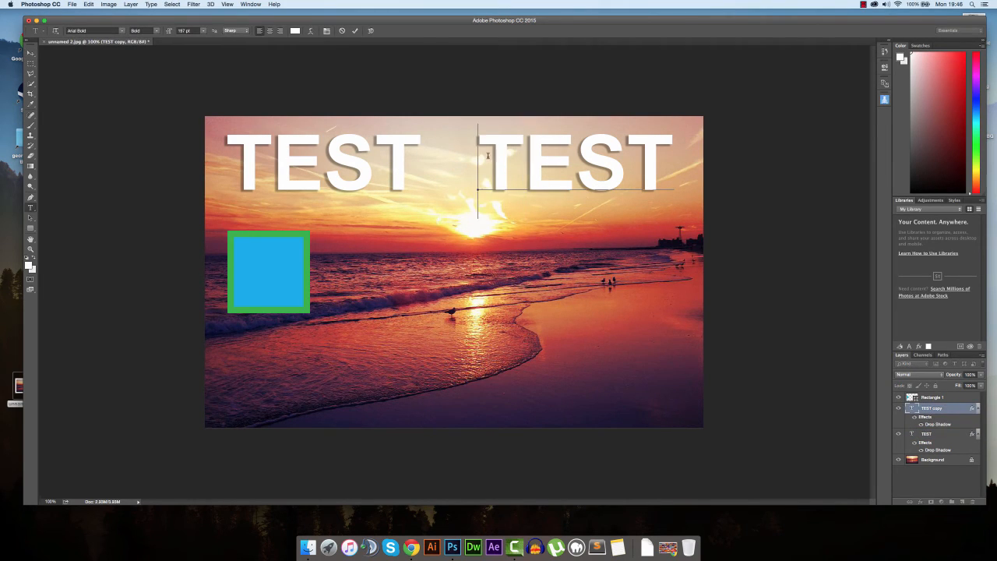
{"action": "left_click_drag", "start_coordinate": [478, 187], "coordinate": [727, 187]}
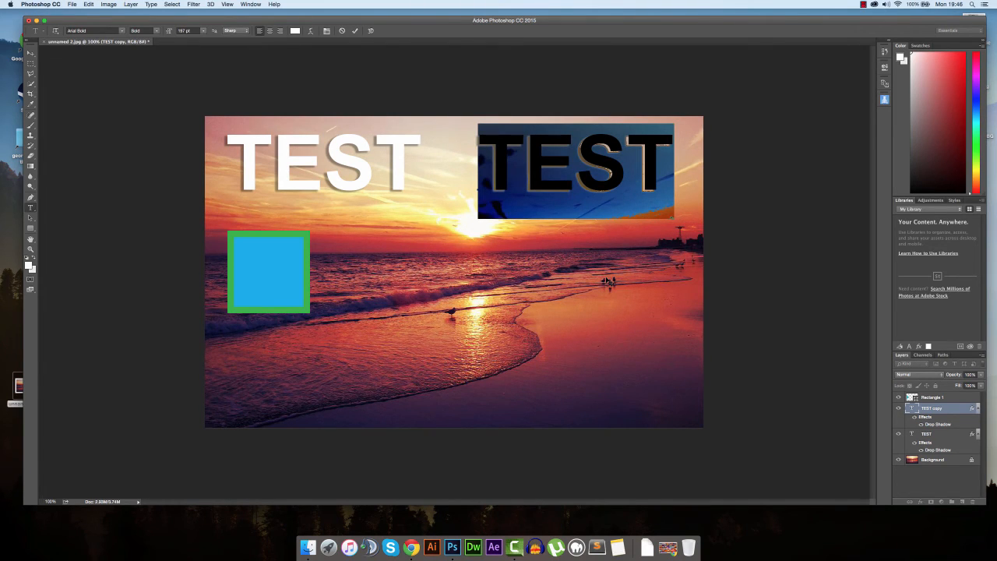
{"action": "type", "text": "EXAM"}
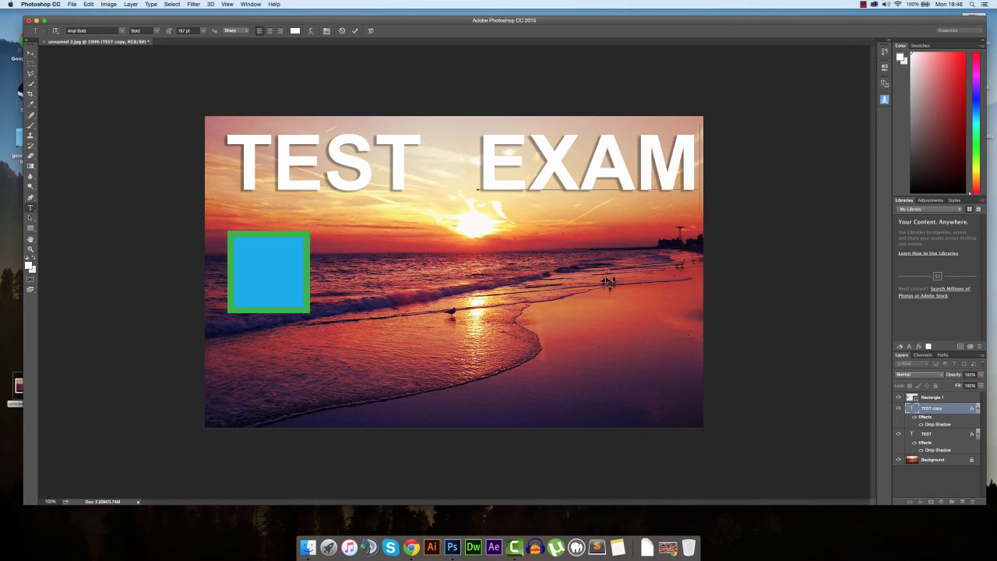
{"action": "left_click", "coordinate": [31, 52]}
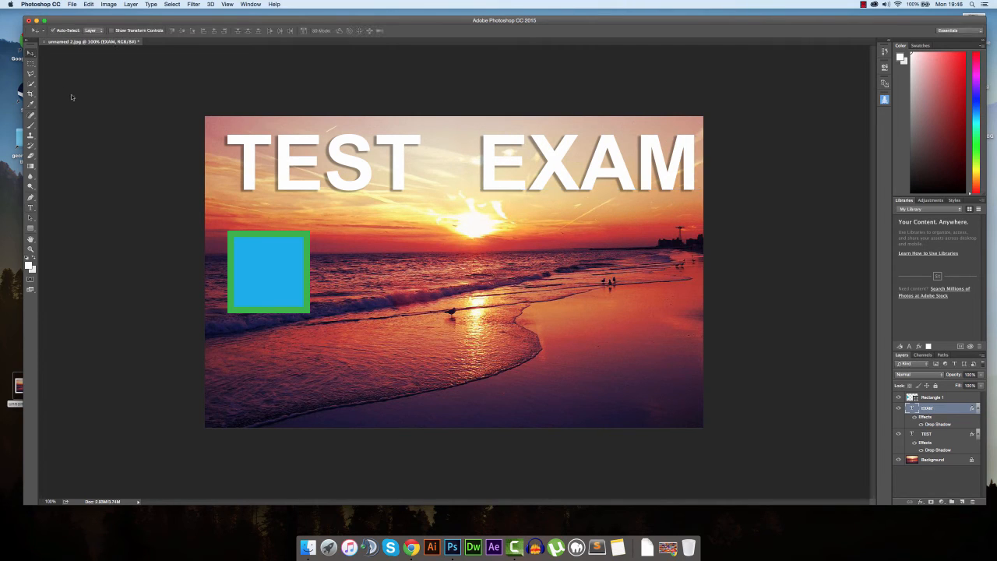
{"action": "left_click_drag", "start_coordinate": [561, 184], "coordinate": [542, 181]}
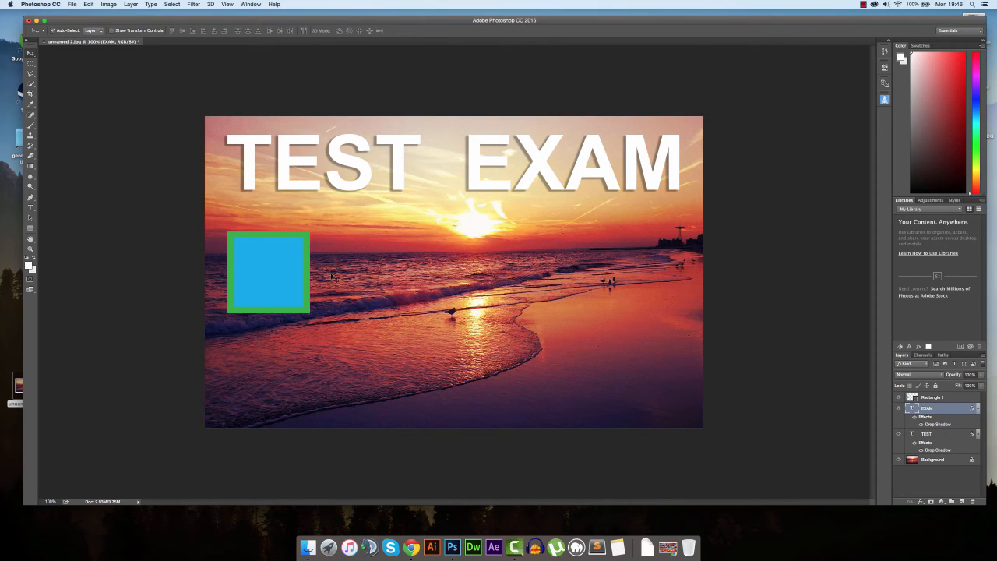
Delete the blue square, and move the TEST and EXAM texts together straight down over the sea, leaving them deselected
{"action": "left_click", "coordinate": [279, 286]}
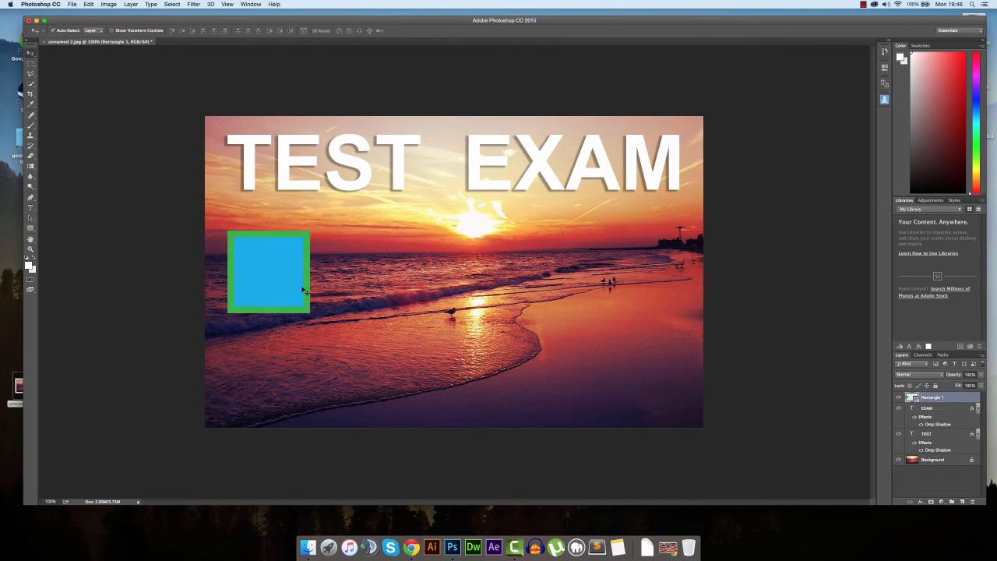
{"action": "key", "text": "Delete"}
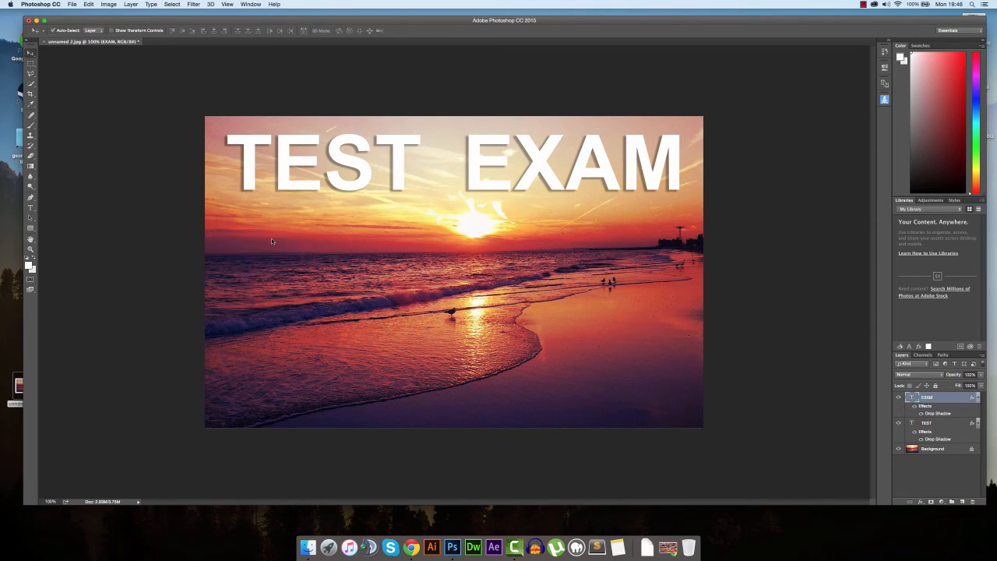
{"action": "left_click", "coordinate": [361, 170]}
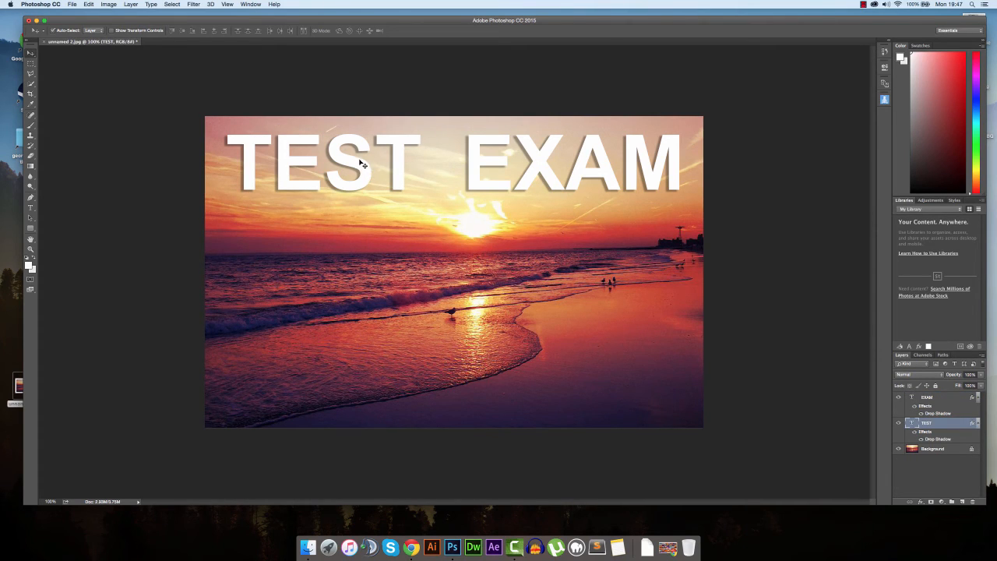
{"action": "left_click", "coordinate": [478, 165], "text": "shift"}
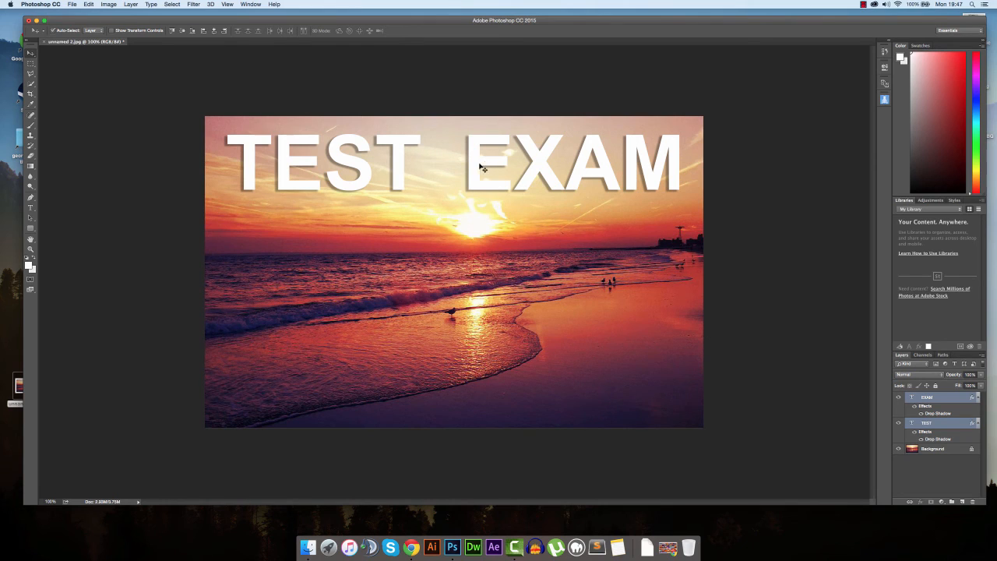
{"action": "left_click_drag", "start_coordinate": [480, 167], "coordinate": [477, 272]}
{"action": "left_click", "coordinate": [728, 312]}
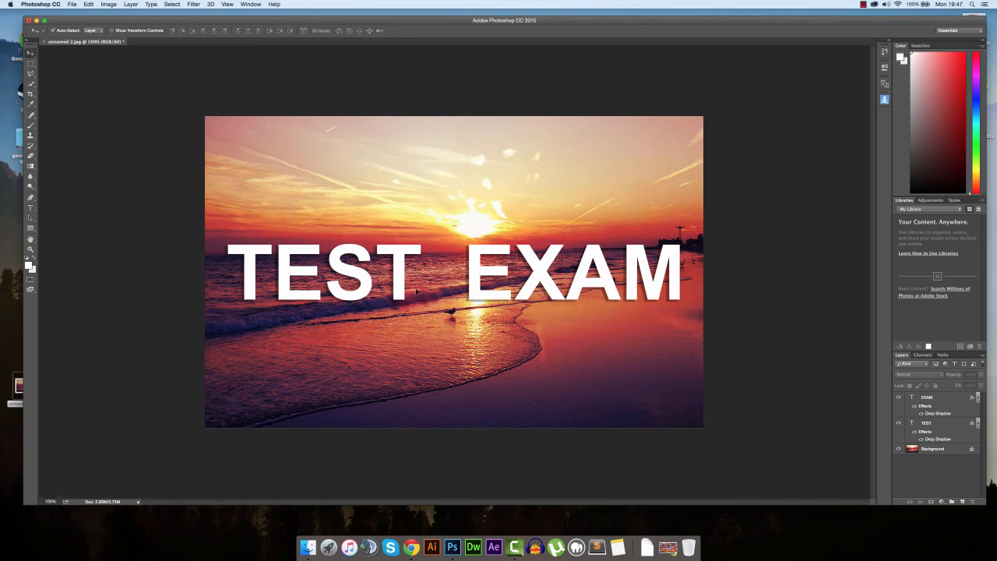
Save the document to the Desktop as example.psd in Photoshop format with layers and Maximize Compatibility enabled
{"action": "left_click_drag", "start_coordinate": [172, 26], "coordinate": [166, 29]}
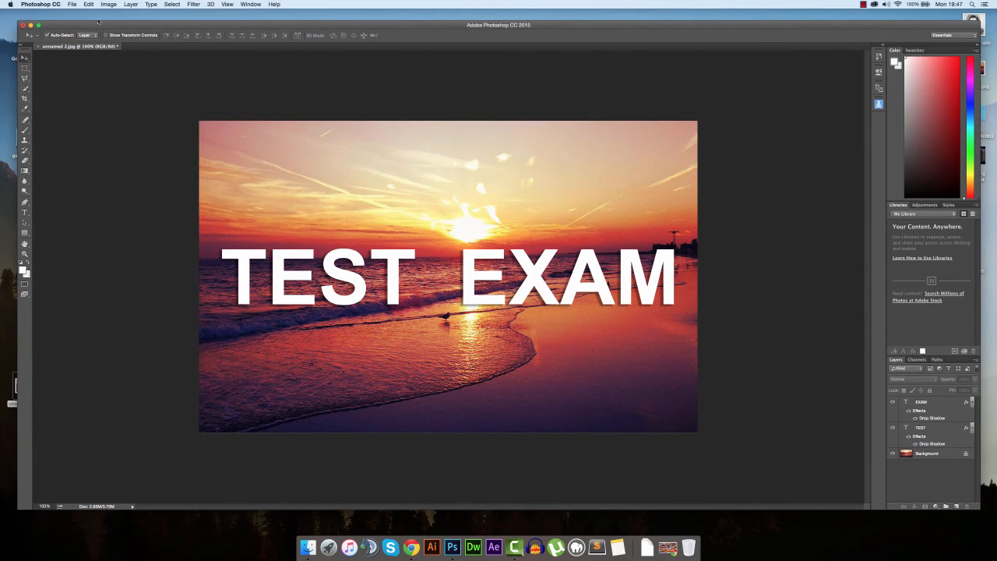
{"action": "left_click", "coordinate": [73, 4]}
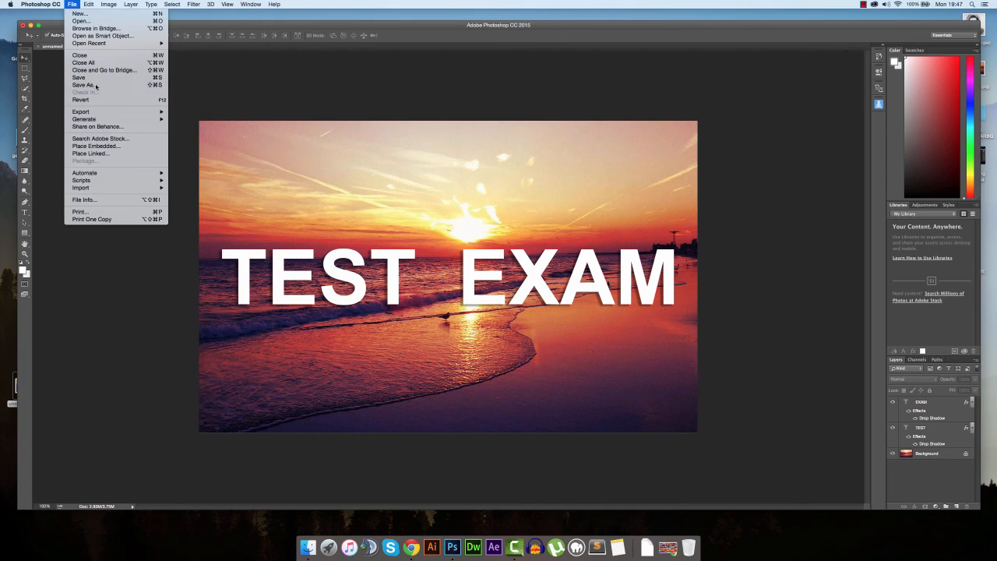
{"action": "left_click", "coordinate": [95, 85]}
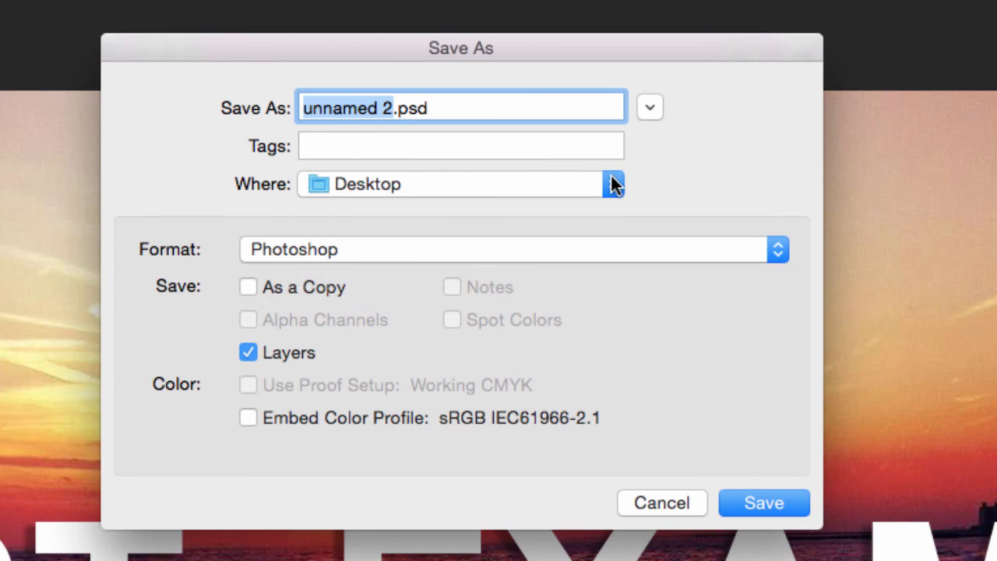
{"action": "type", "text": "example"}
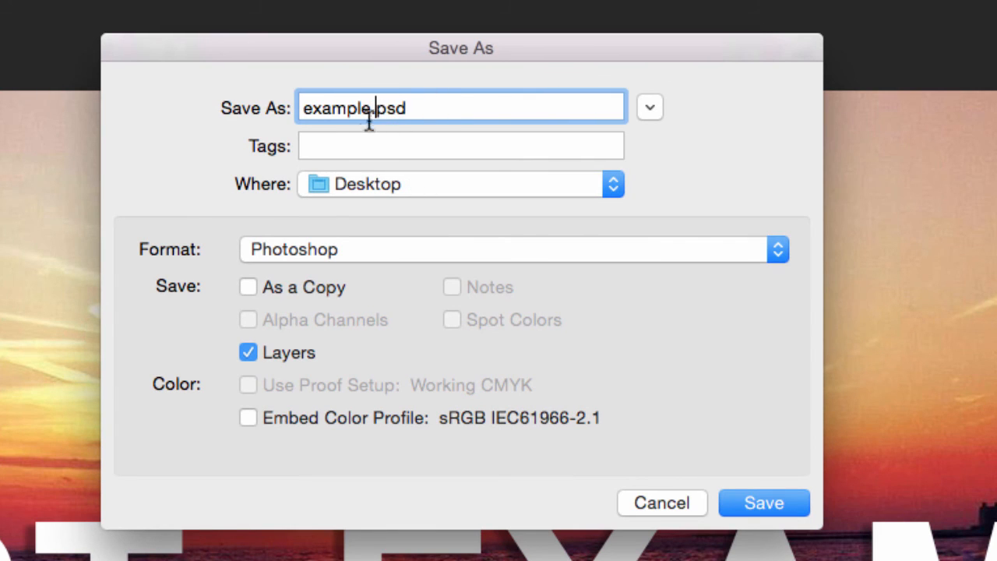
{"action": "left_click_drag", "start_coordinate": [372, 110], "coordinate": [305, 110]}
{"action": "left_click", "coordinate": [462, 109]}
{"action": "left_click_drag", "start_coordinate": [407, 106], "coordinate": [379, 107]}
{"action": "left_click", "coordinate": [443, 108]}
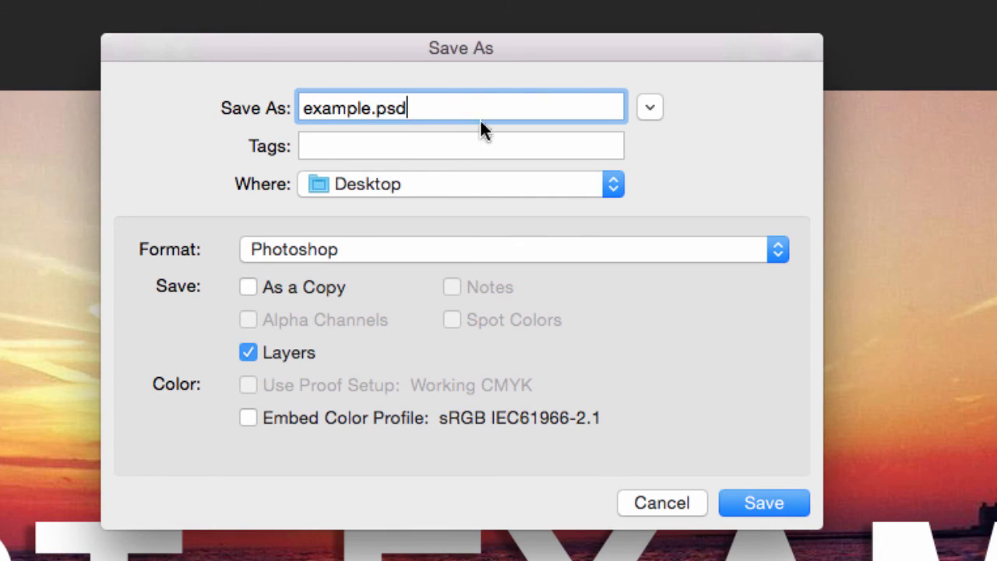
{"action": "left_click", "coordinate": [730, 504]}
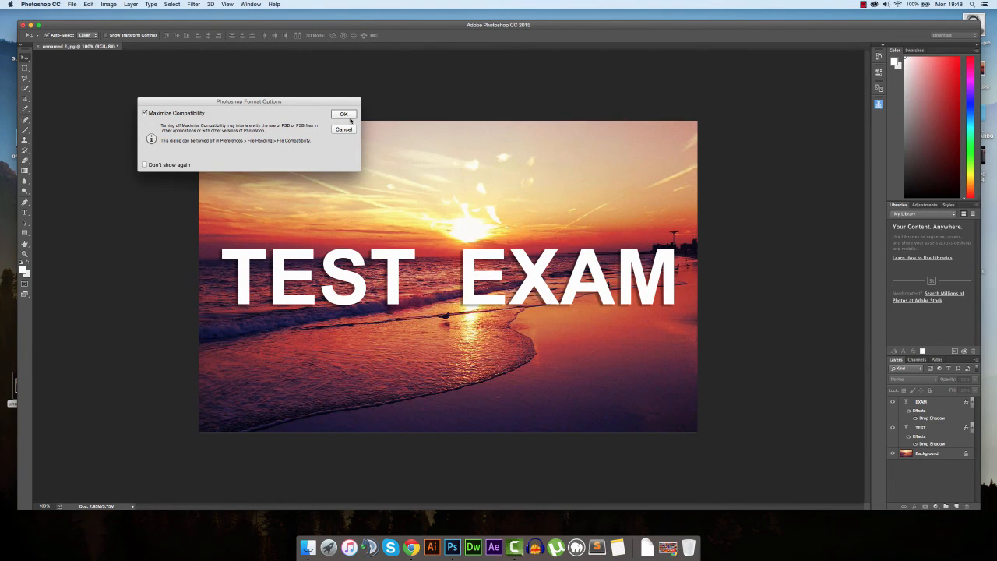
{"action": "left_click", "coordinate": [344, 114]}
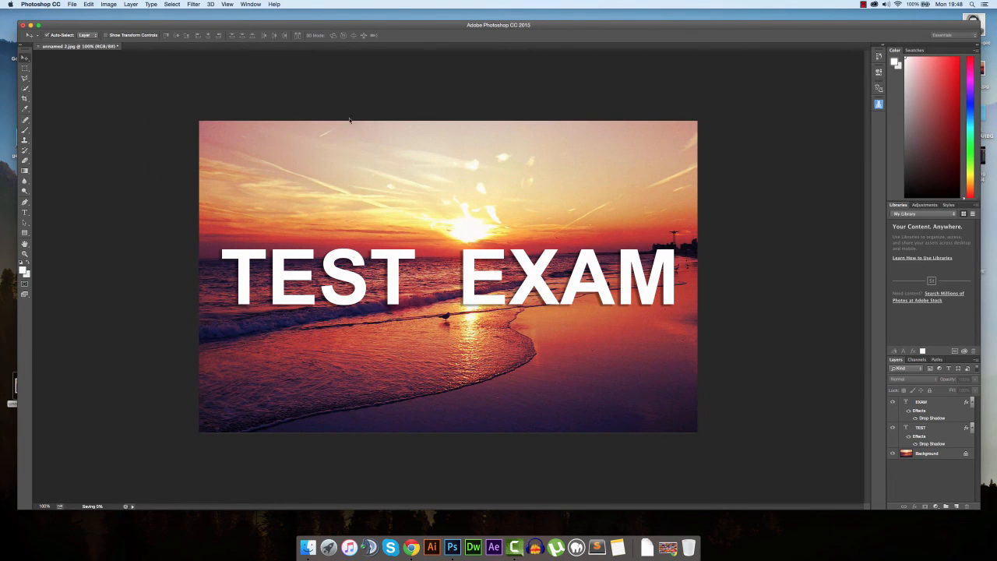
Uncover the desktop, move the example.psd file to its middle, and bring the Photoshop window back into view
{"action": "left_click_drag", "start_coordinate": [166, 27], "coordinate": [263, 491]}
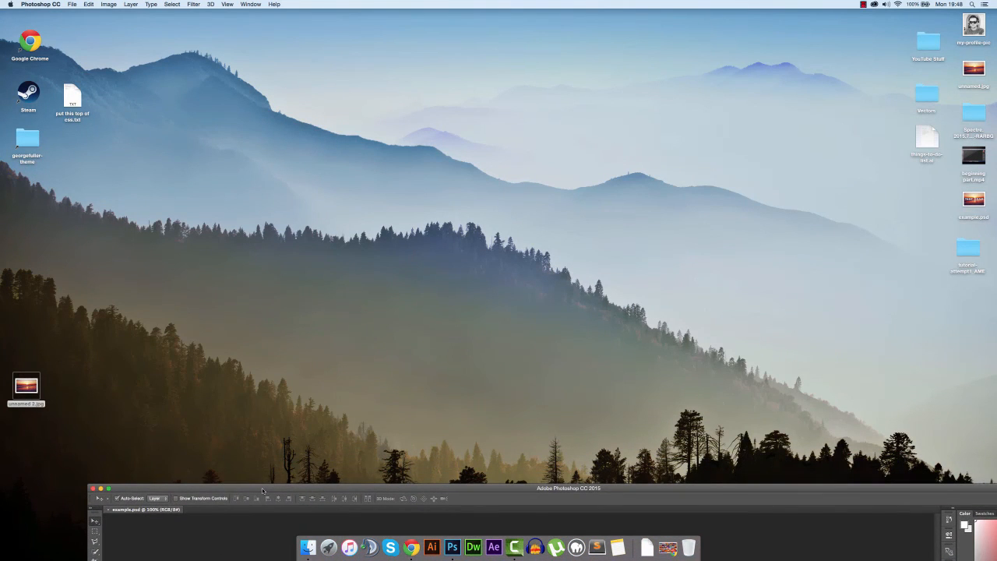
{"action": "left_click_drag", "start_coordinate": [971, 206], "coordinate": [512, 218]}
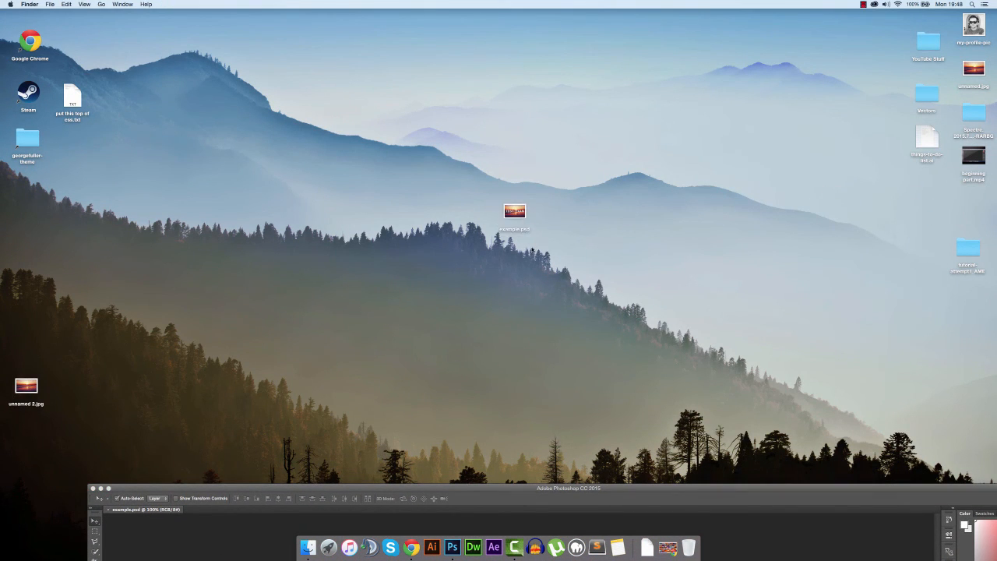
{"action": "left_click", "coordinate": [515, 498]}
{"action": "double_click", "coordinate": [491, 491]}
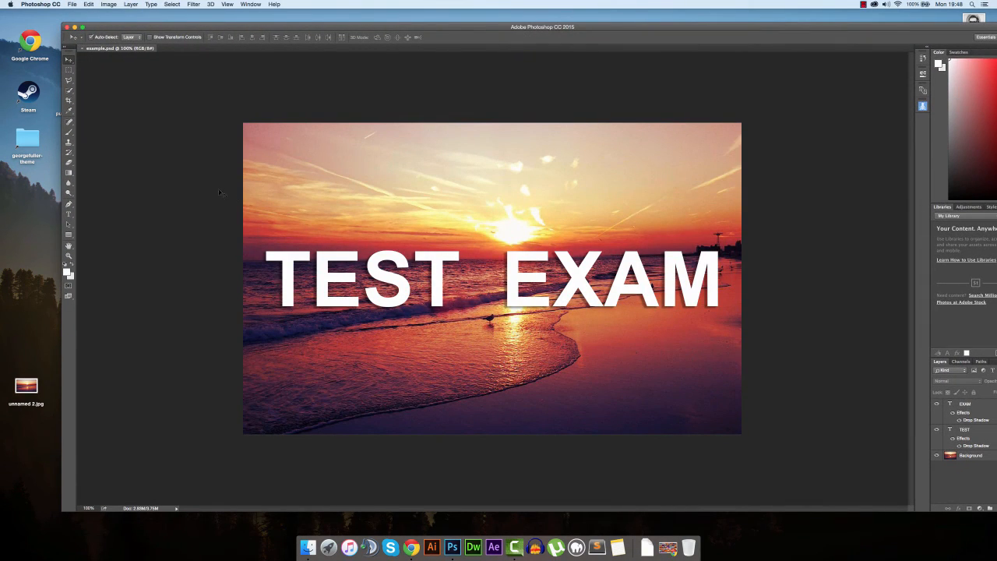
{"action": "left_click_drag", "start_coordinate": [490, 31], "coordinate": [484, 35]}
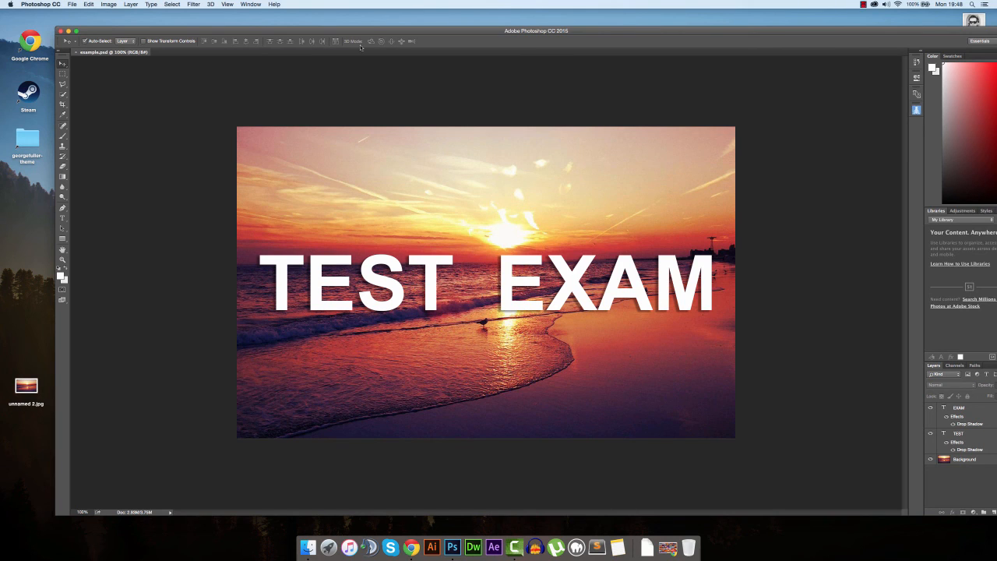
{"action": "left_click_drag", "start_coordinate": [367, 32], "coordinate": [340, 34]}
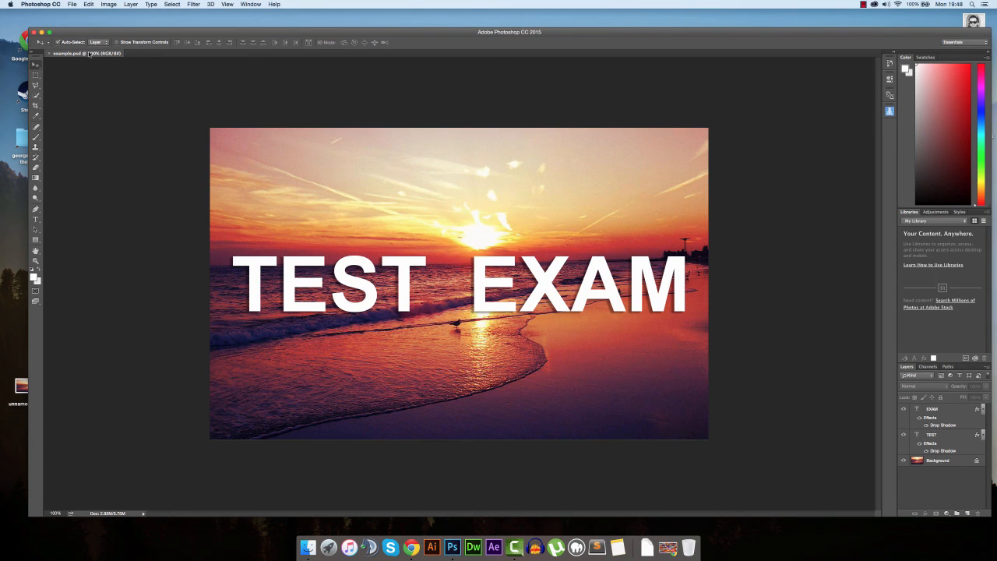
Save a copy of the document to the Desktop as example.jpg in JPEG format
{"action": "left_click", "coordinate": [73, 4]}
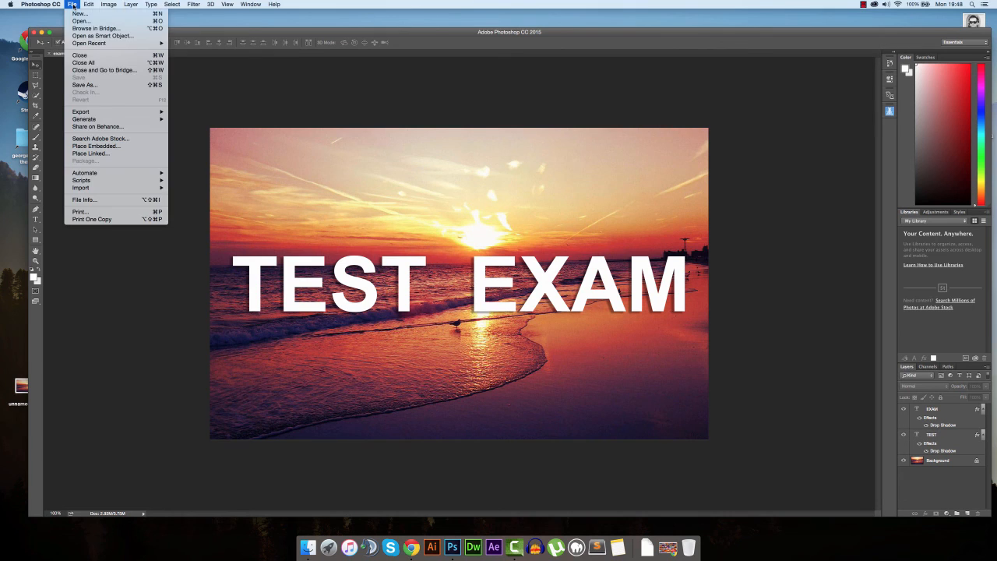
{"action": "left_click", "coordinate": [90, 84]}
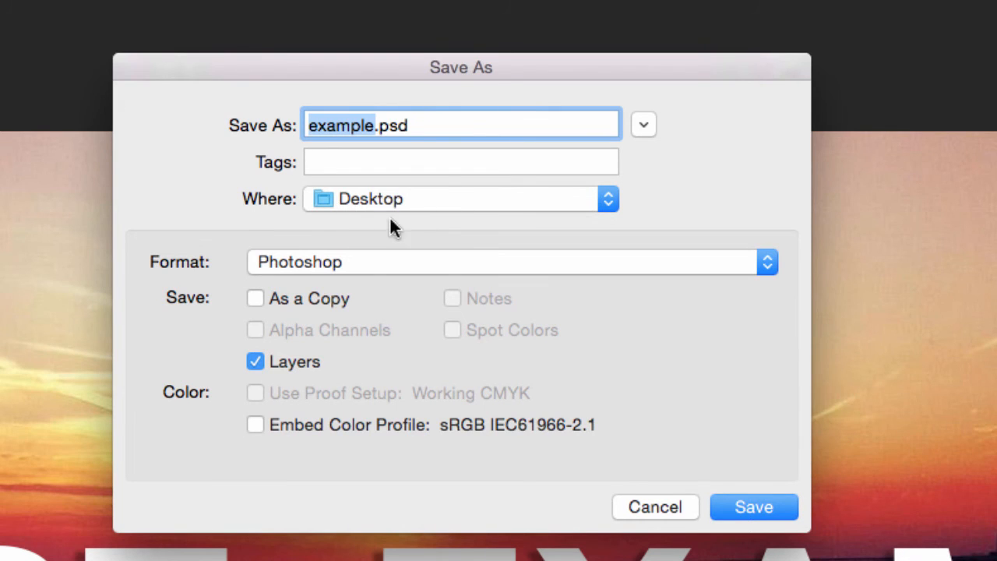
{"action": "left_click", "coordinate": [633, 271]}
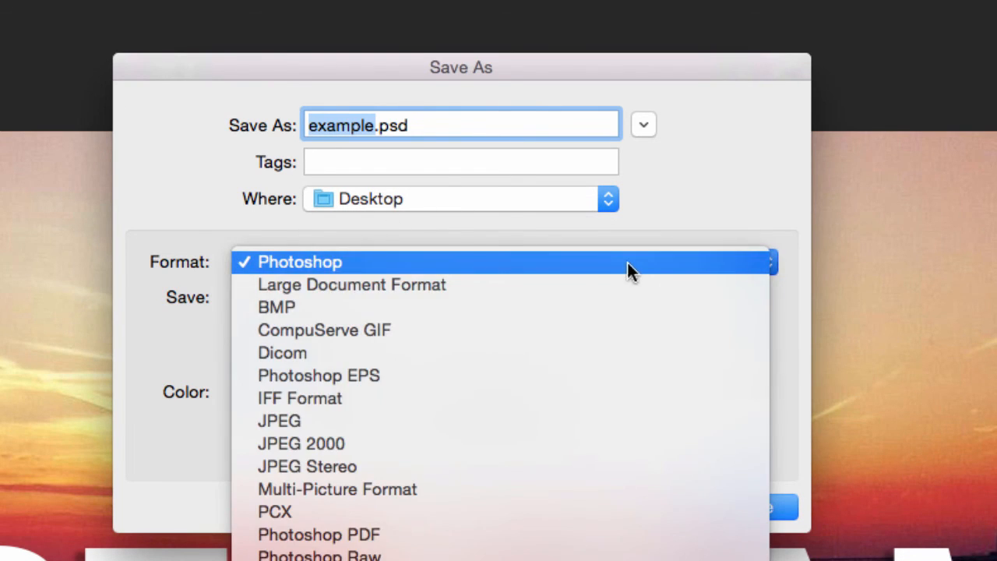
{"action": "left_click", "coordinate": [343, 422]}
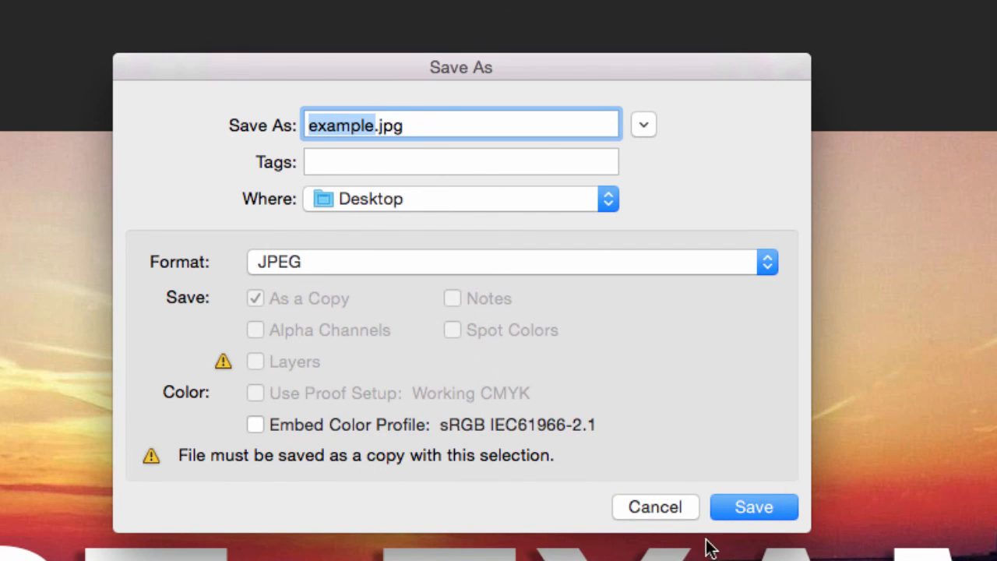
{"action": "left_click", "coordinate": [760, 508]}
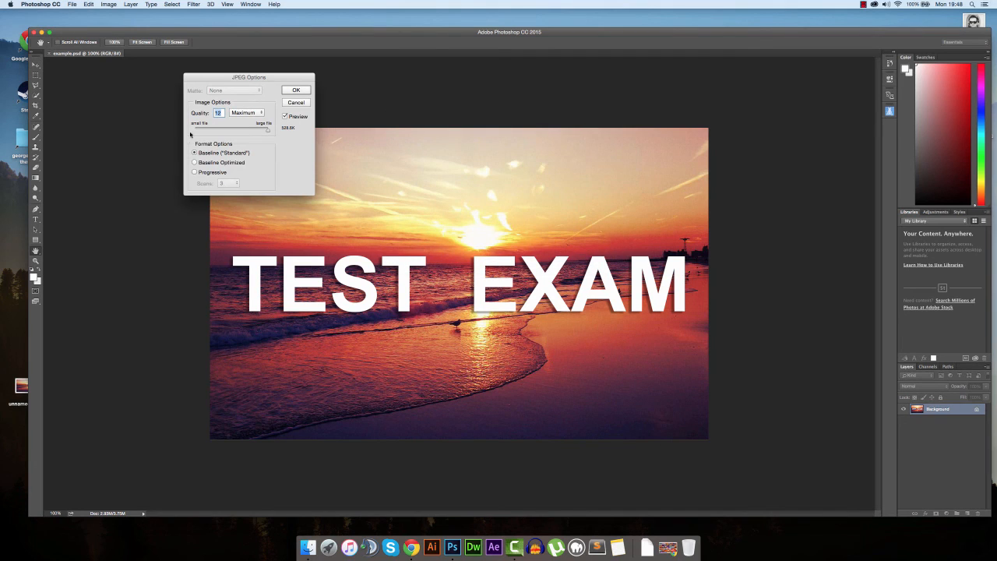
Try JPEG quality 8, return it to 12 (Maximum), and finish saving the copy with the Baseline ("Standard") format option
{"action": "left_click_drag", "start_coordinate": [240, 87], "coordinate": [206, 140]}
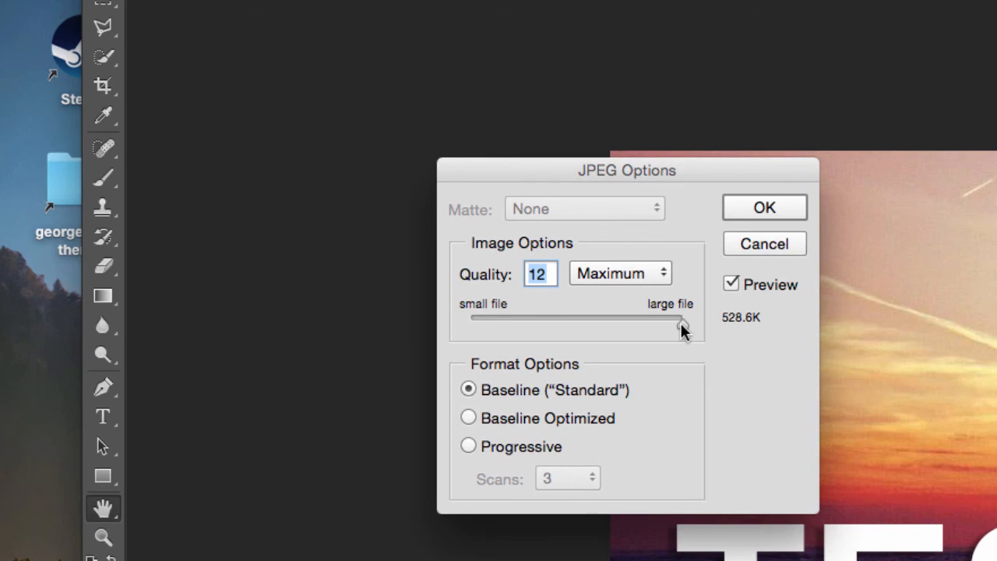
{"action": "mouse_move", "coordinate": [684, 325]}
{"action": "left_mouse_down"}
{"action": "mouse_move", "coordinate": [617, 328]}
{"action": "mouse_move", "coordinate": [689, 333]}
{"action": "mouse_move", "coordinate": [698, 323]}
{"action": "left_mouse_up"}
{"action": "left_click", "coordinate": [555, 279]}
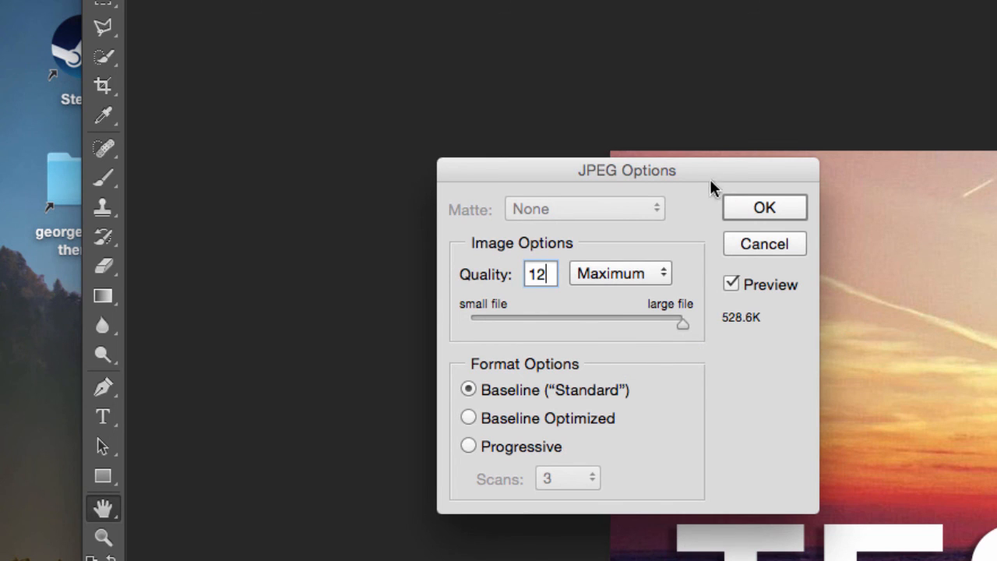
{"action": "left_click_drag", "start_coordinate": [696, 173], "coordinate": [480, 161]}
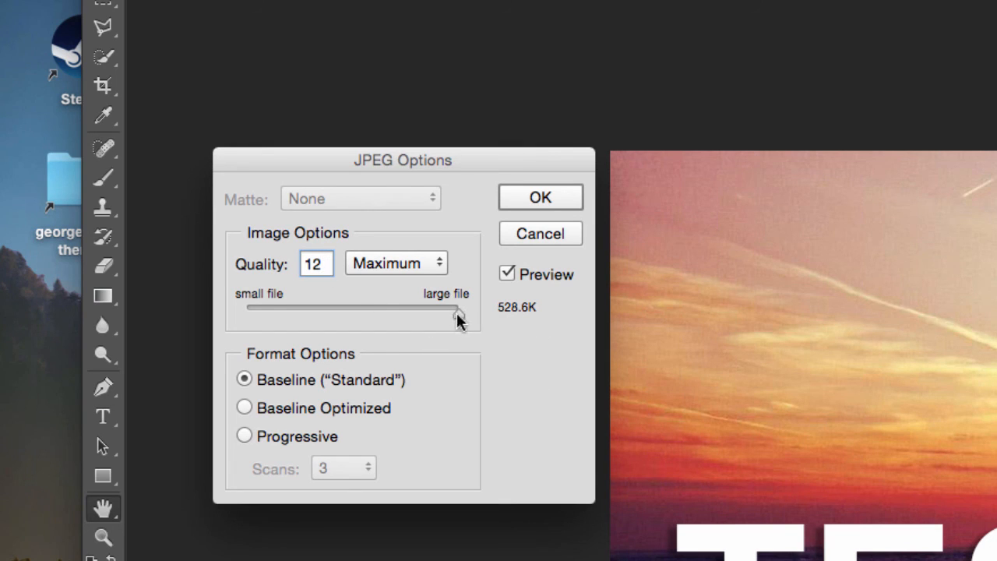
{"action": "left_click_drag", "start_coordinate": [459, 314], "coordinate": [389, 326]}
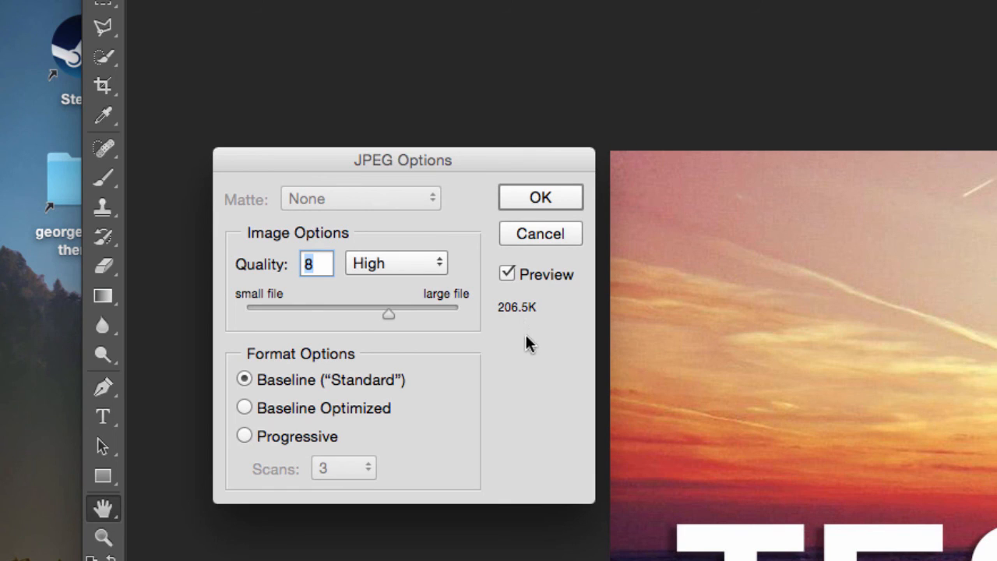
{"action": "left_click_drag", "start_coordinate": [388, 321], "coordinate": [470, 325]}
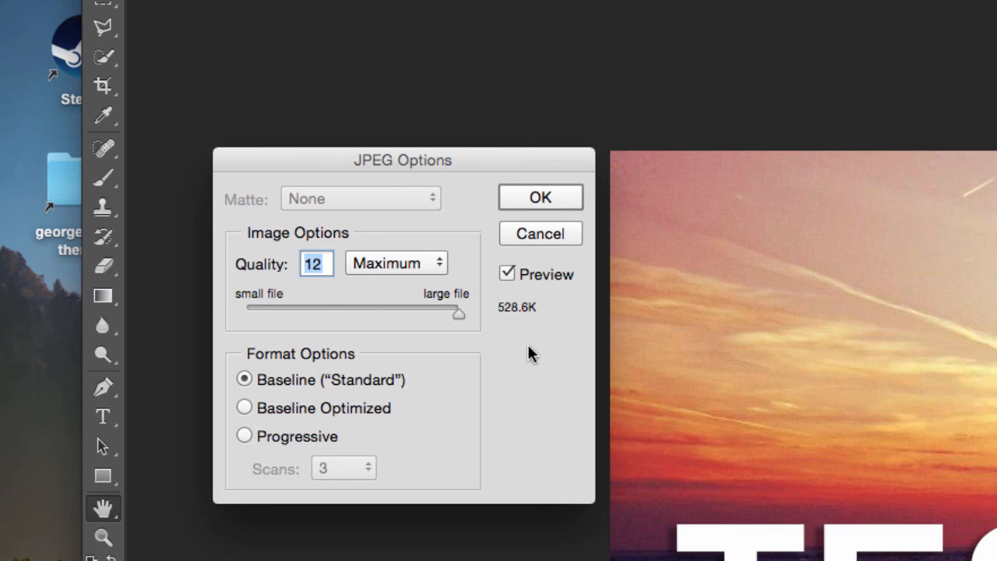
{"action": "left_click_drag", "start_coordinate": [483, 160], "coordinate": [467, 157]}
{"action": "mouse_move", "coordinate": [530, 156]}
{"action": "left_mouse_down"}
{"action": "mouse_move", "coordinate": [525, 163]}
{"action": "mouse_move", "coordinate": [545, 167]}
{"action": "left_mouse_up"}
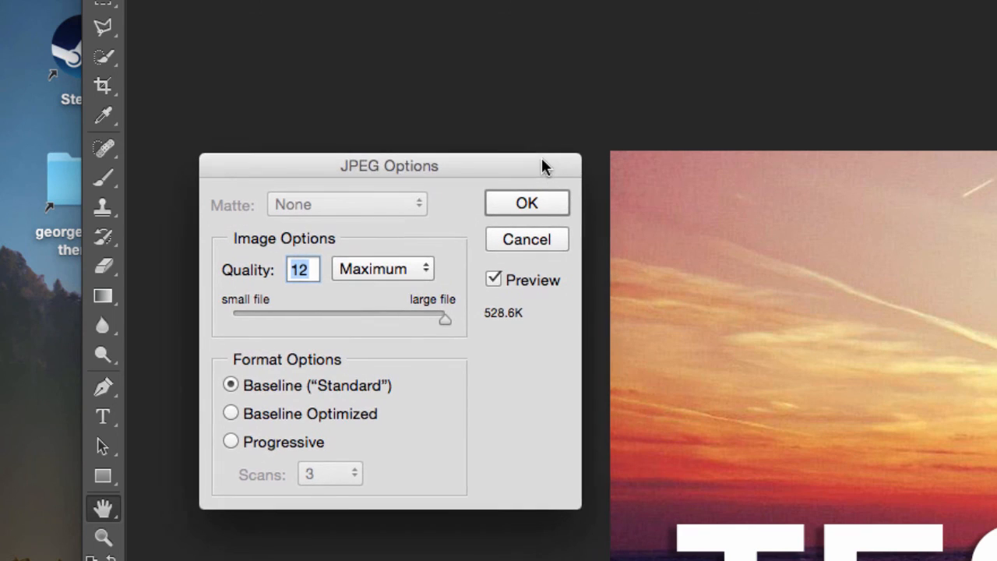
{"action": "left_click", "coordinate": [526, 203]}
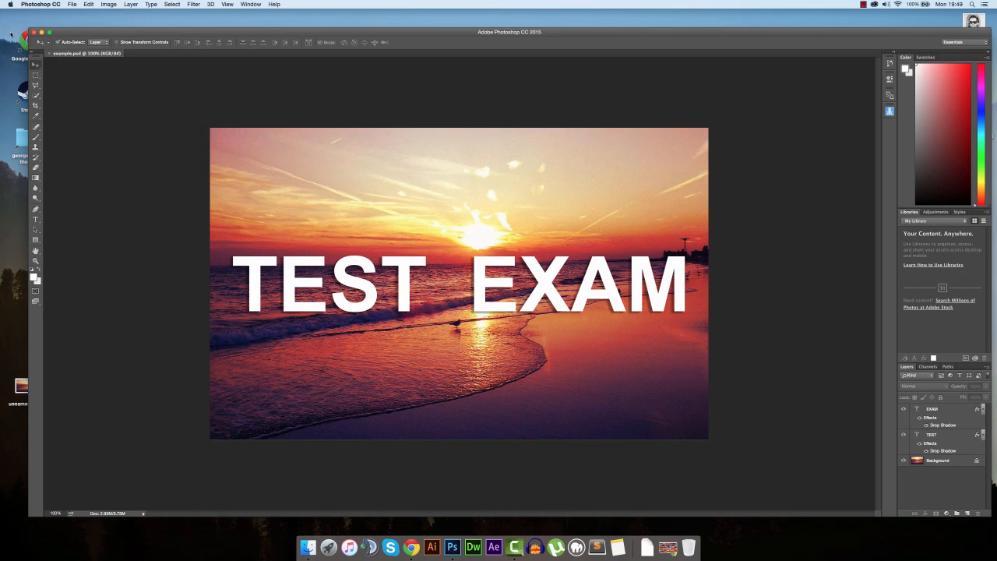
Place the example.jpg file just below example.psd on the uncovered desktop, and view it in Preview before closing it
{"action": "left_click_drag", "start_coordinate": [124, 35], "coordinate": [133, 483]}
{"action": "left_click_drag", "start_coordinate": [973, 201], "coordinate": [517, 264]}
{"action": "double_click", "coordinate": [515, 263]}
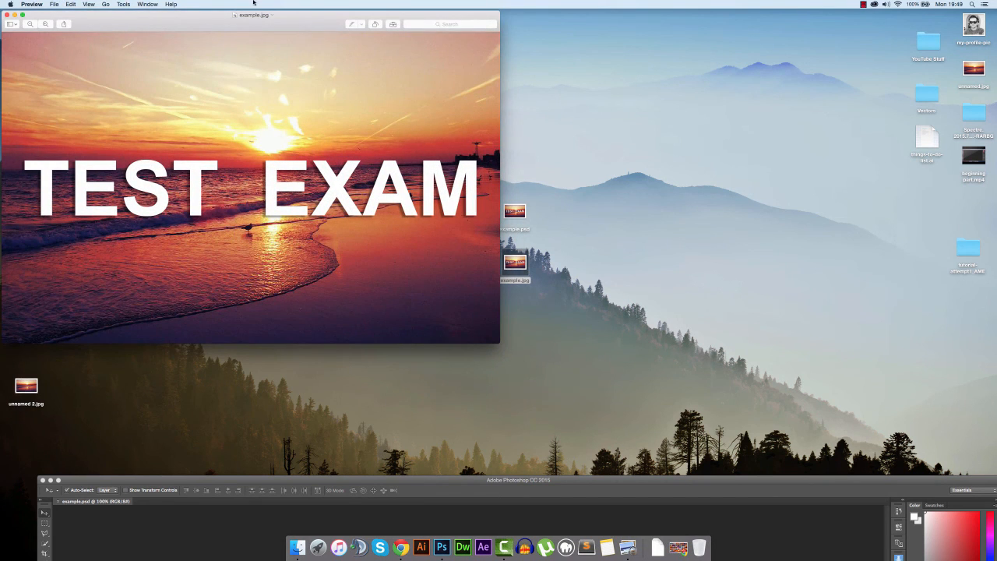
{"action": "left_click_drag", "start_coordinate": [276, 15], "coordinate": [458, 94]}
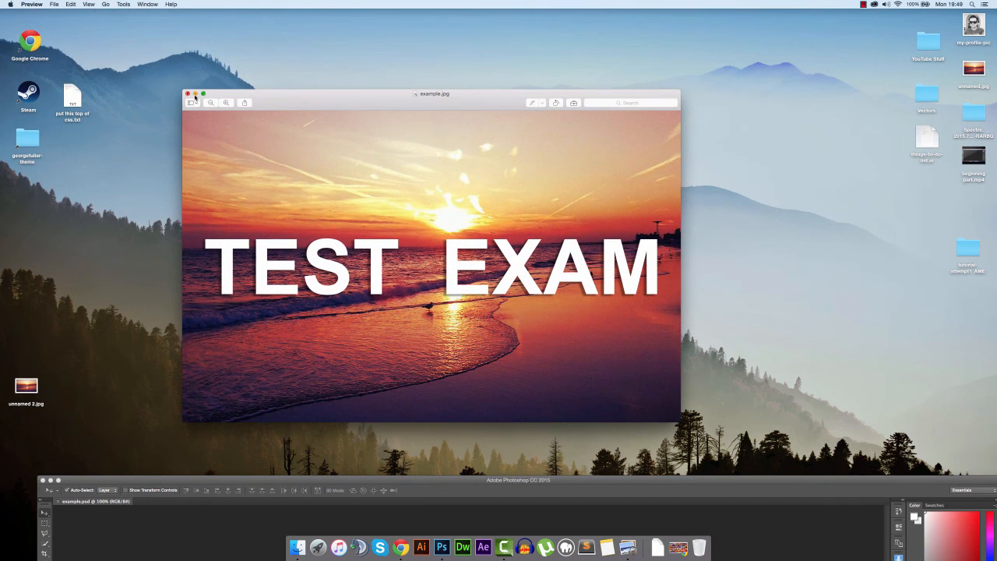
{"action": "left_click", "coordinate": [194, 96]}
Bring the Photoshop window with example.psd back into view over the desktop and select the EXAM text layer
{"action": "left_click", "coordinate": [514, 212]}
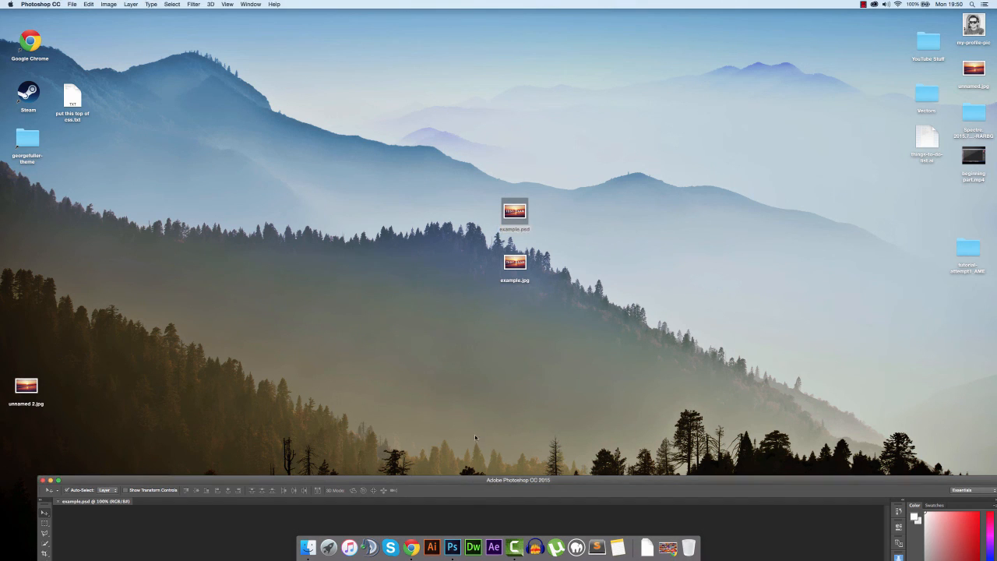
{"action": "double_click", "coordinate": [493, 478]}
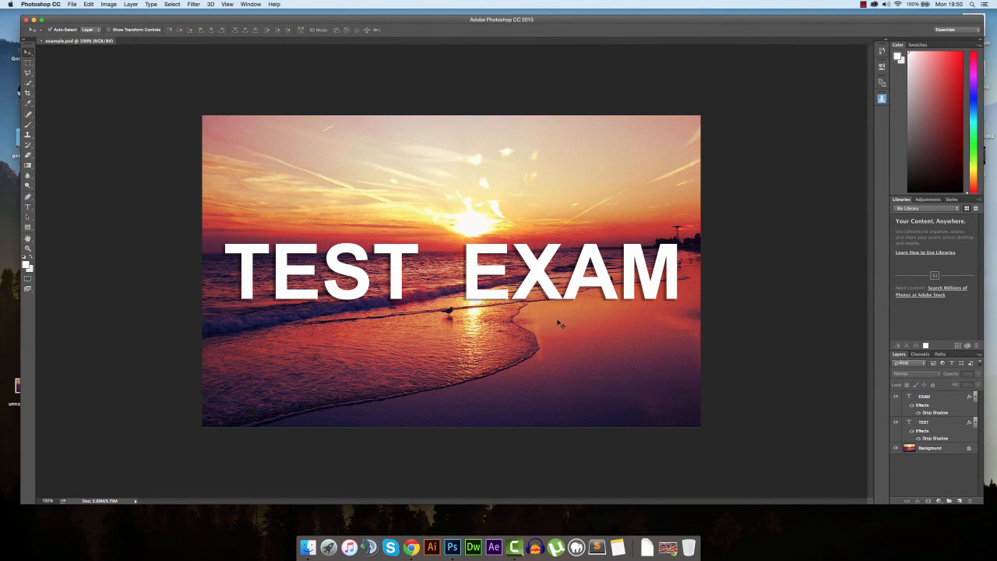
{"action": "left_click", "coordinate": [928, 397]}
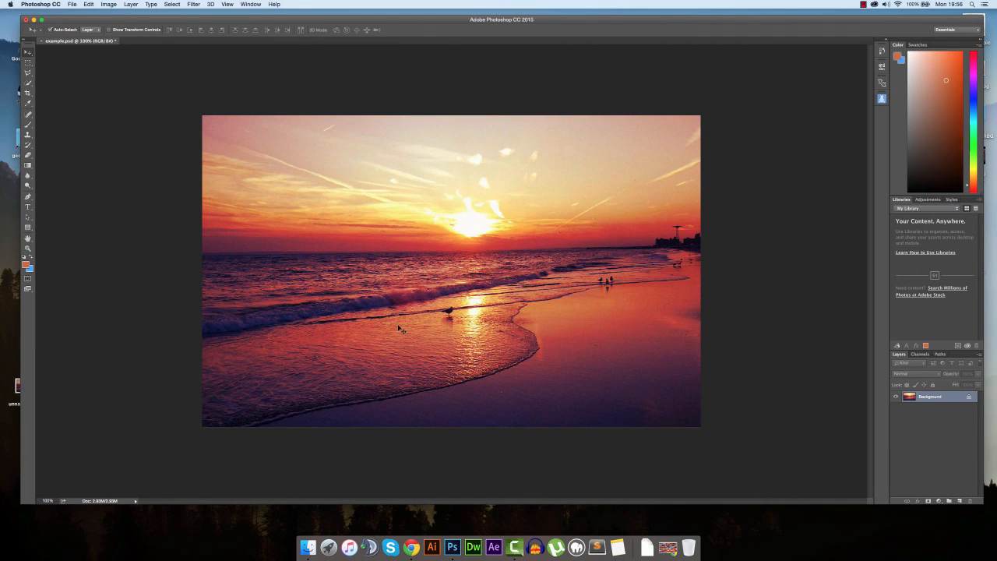